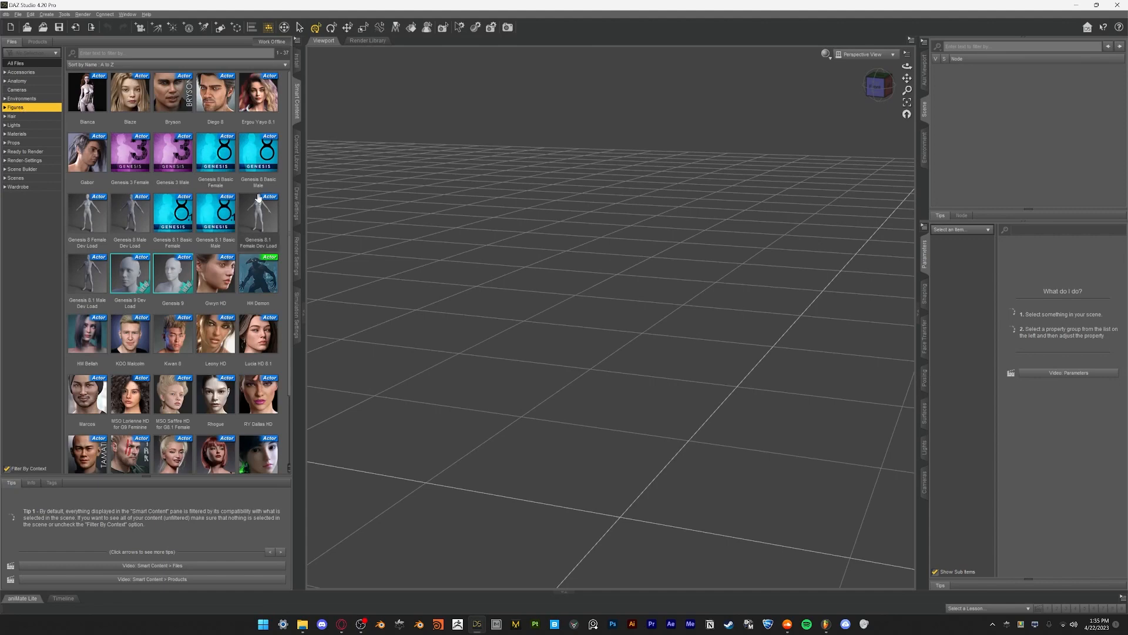
Add the Diego 8 figure to the empty scene, select it and show the poses available for it
left_click_drag(215, 94, 715, 213)
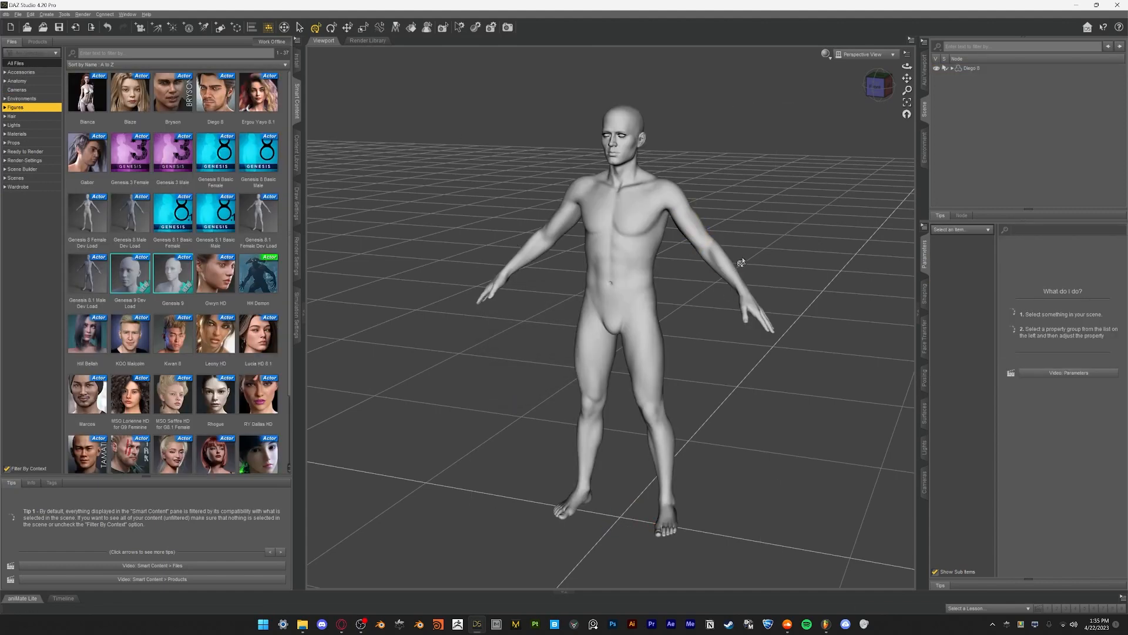
left_click(966, 69)
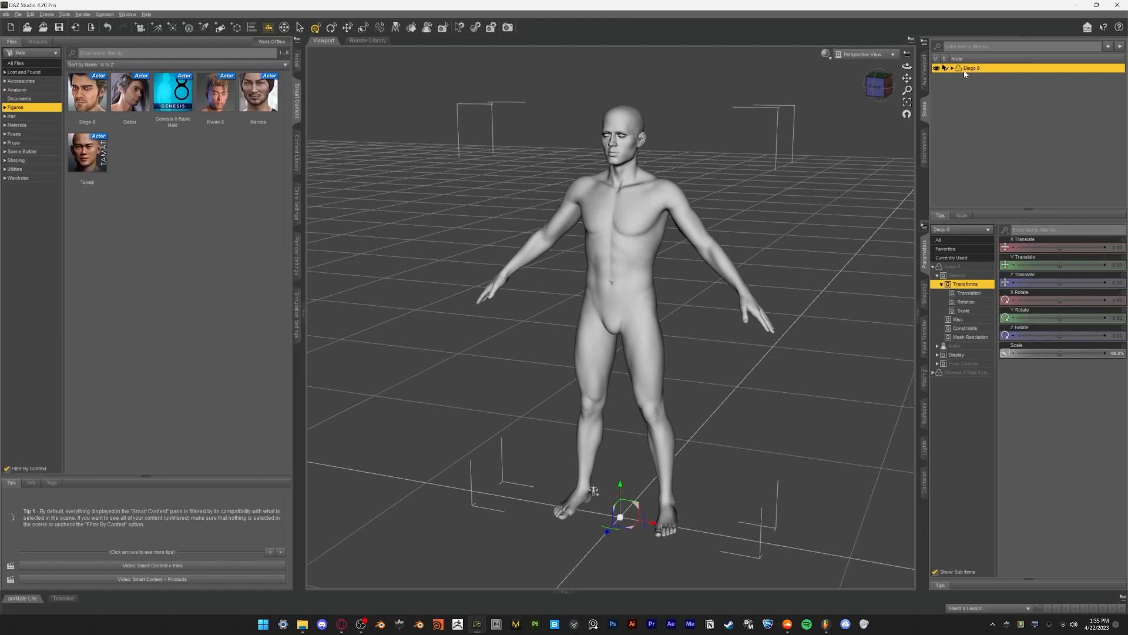
left_click(15, 134)
Try the Base Pose Kneeling C and Base Pose Kneeling A poses on the figure, undoing each one
double_click(129, 93)
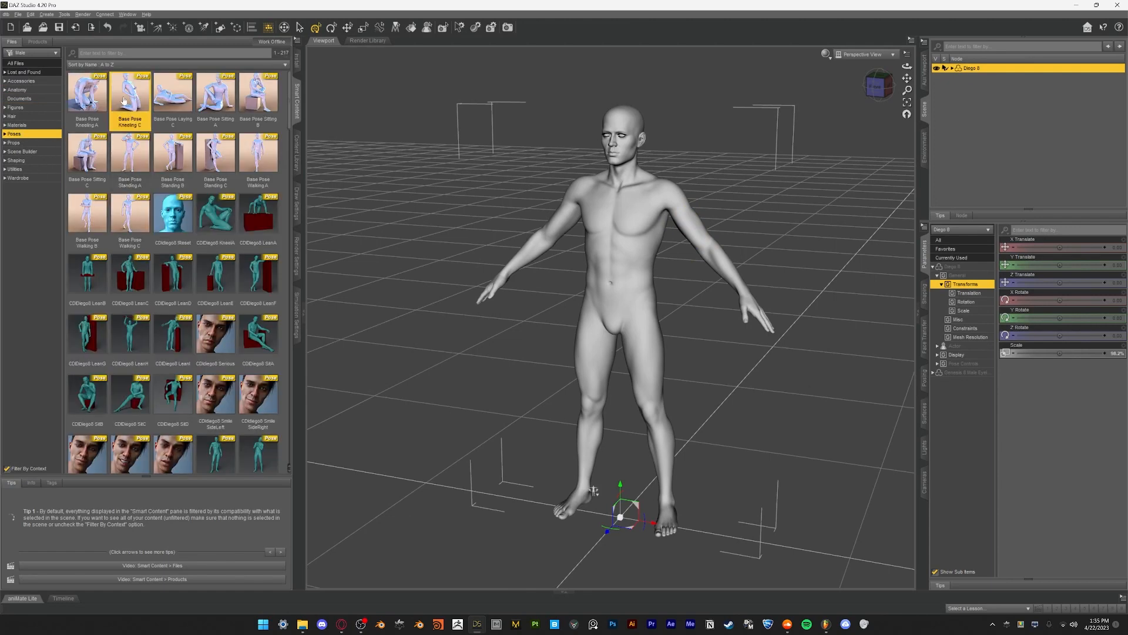
key("ctrl+z")
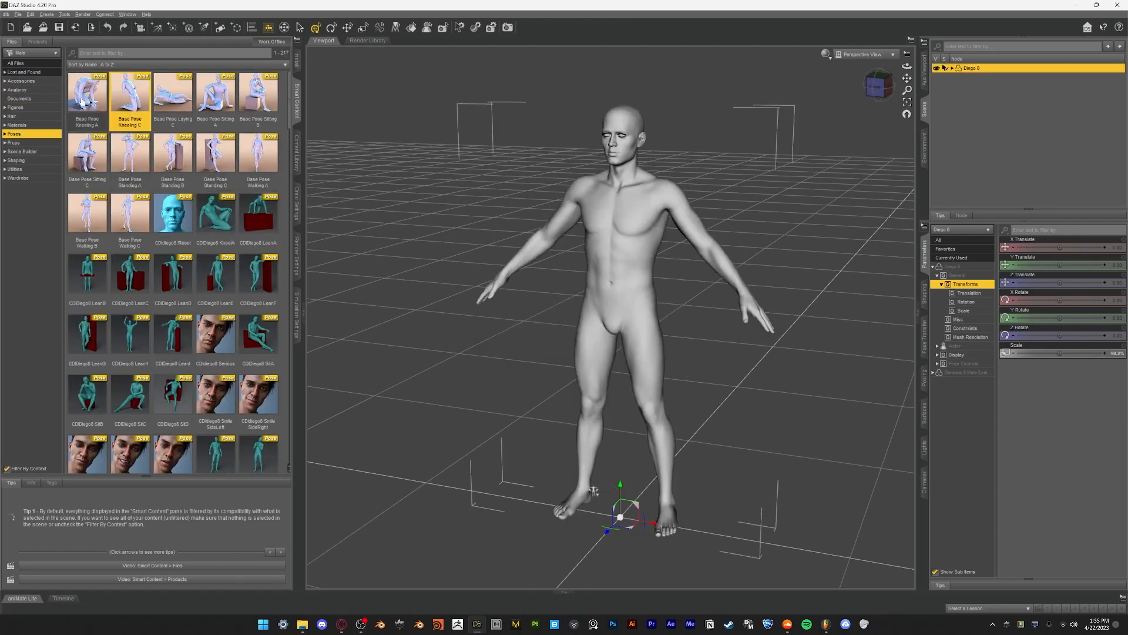
double_click(88, 93)
key("ctrl+z")
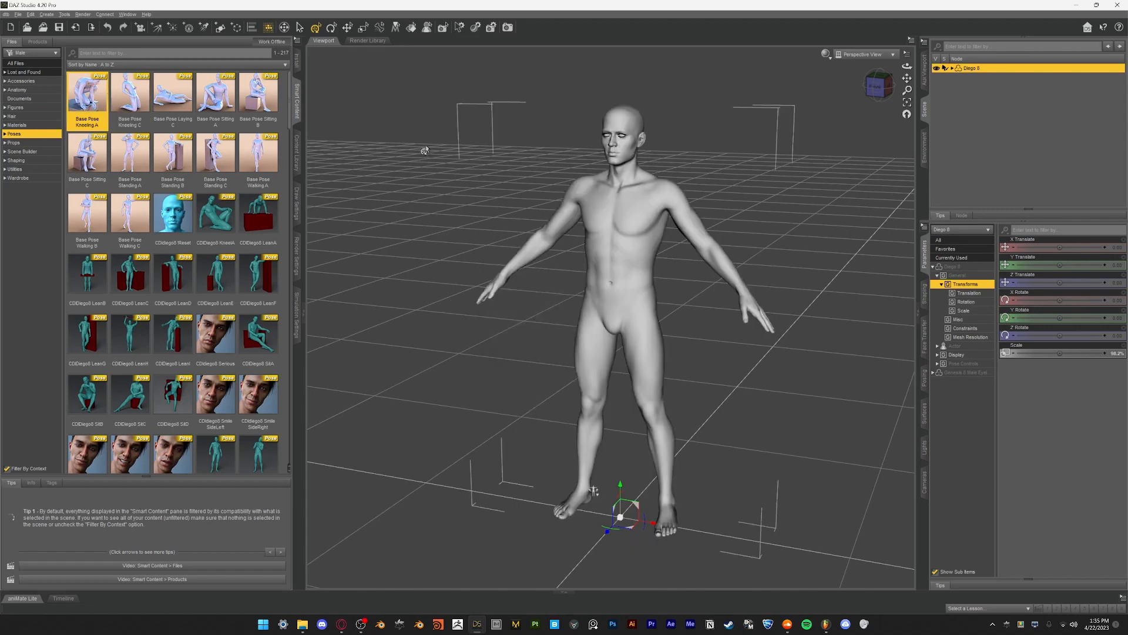
Apply Base Pose Standing A to the Diego 8 figure
double_click(129, 154)
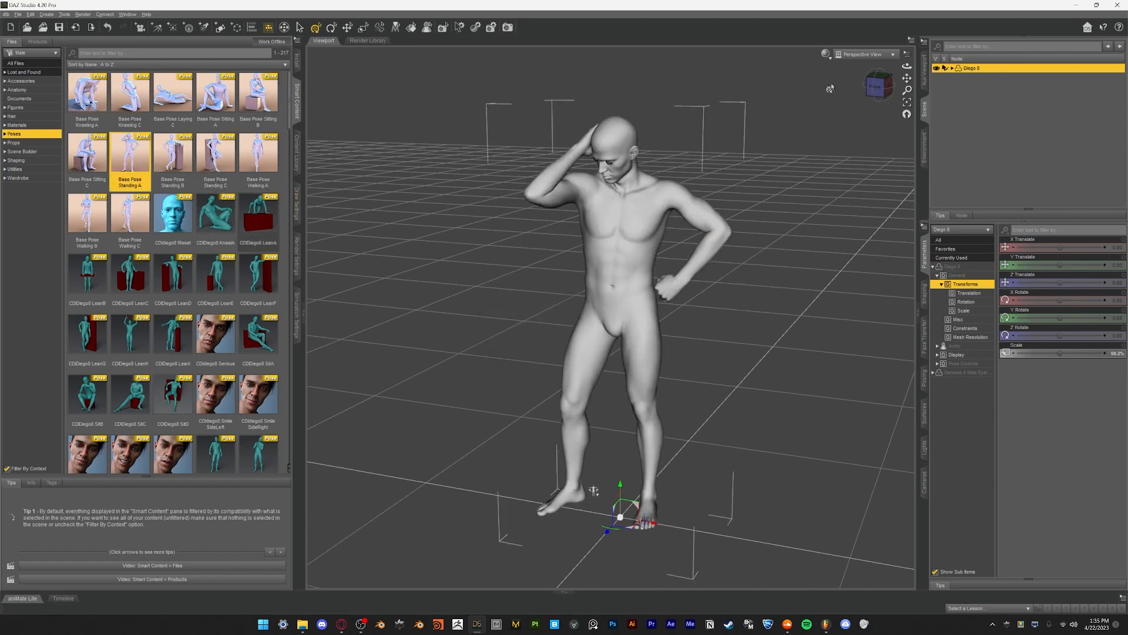
left_click_drag(875, 87, 903, 121)
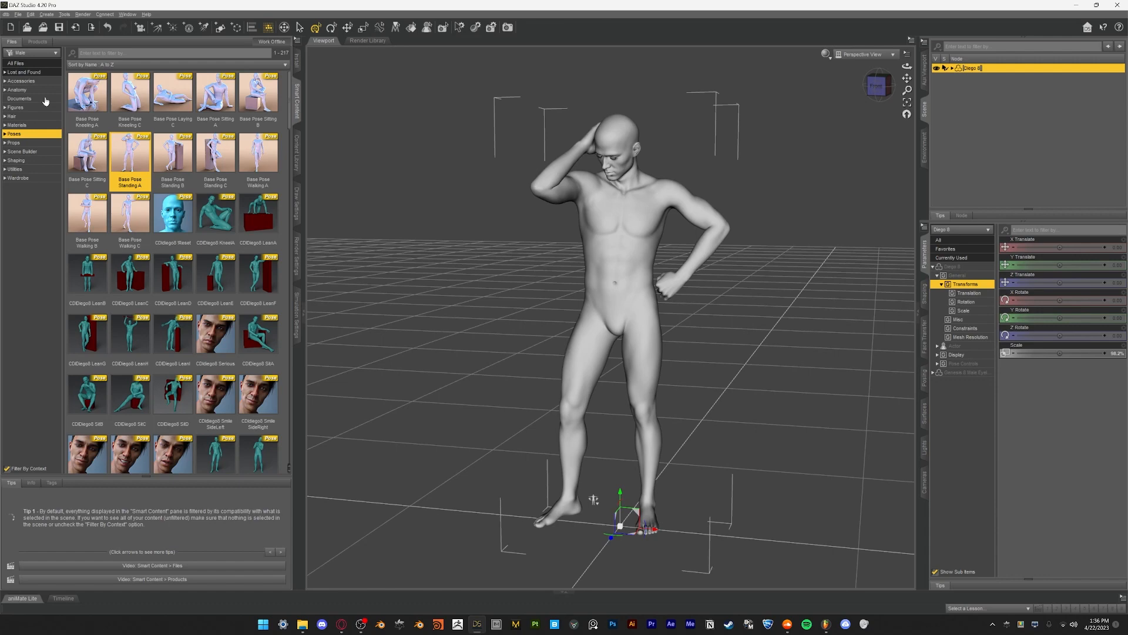
Examine the Custom actions and the Advanced toolbar activities in the workspace customization settings, and close them
left_click(6, 14)
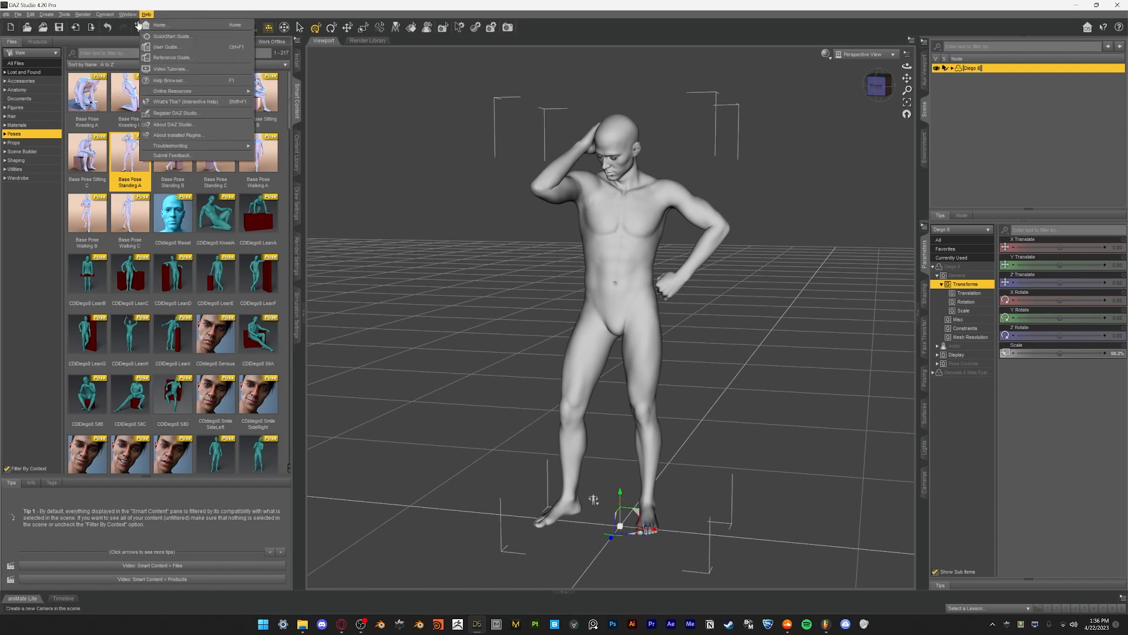
mouse_move(129, 16)
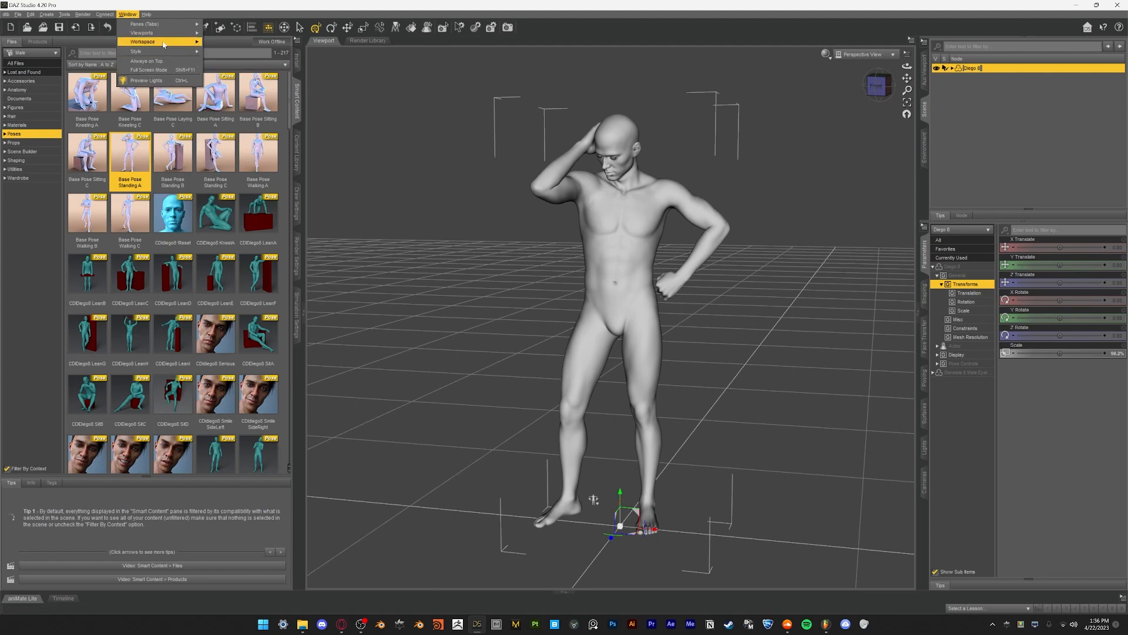
mouse_move(154, 41)
left_click(241, 138)
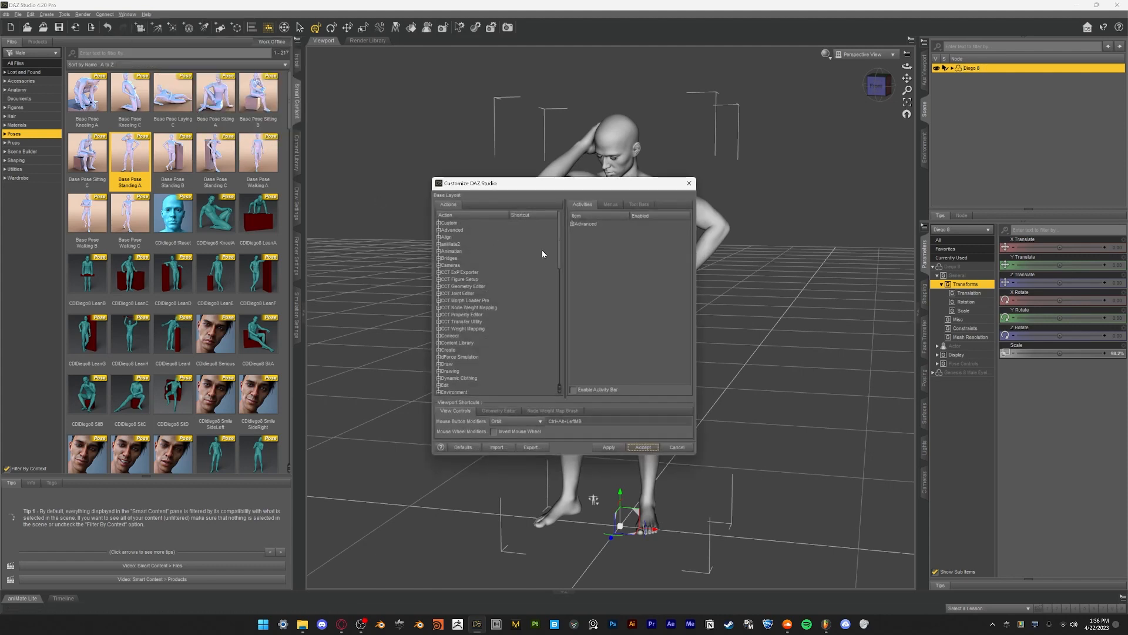
left_click(438, 223)
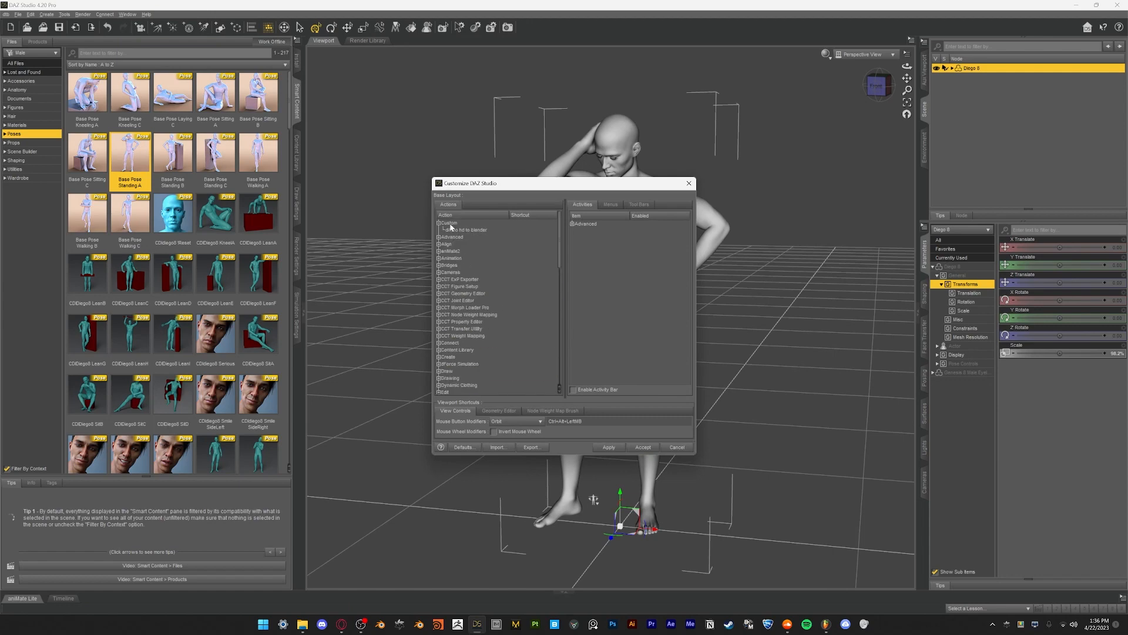
left_click(573, 224)
left_click(587, 239)
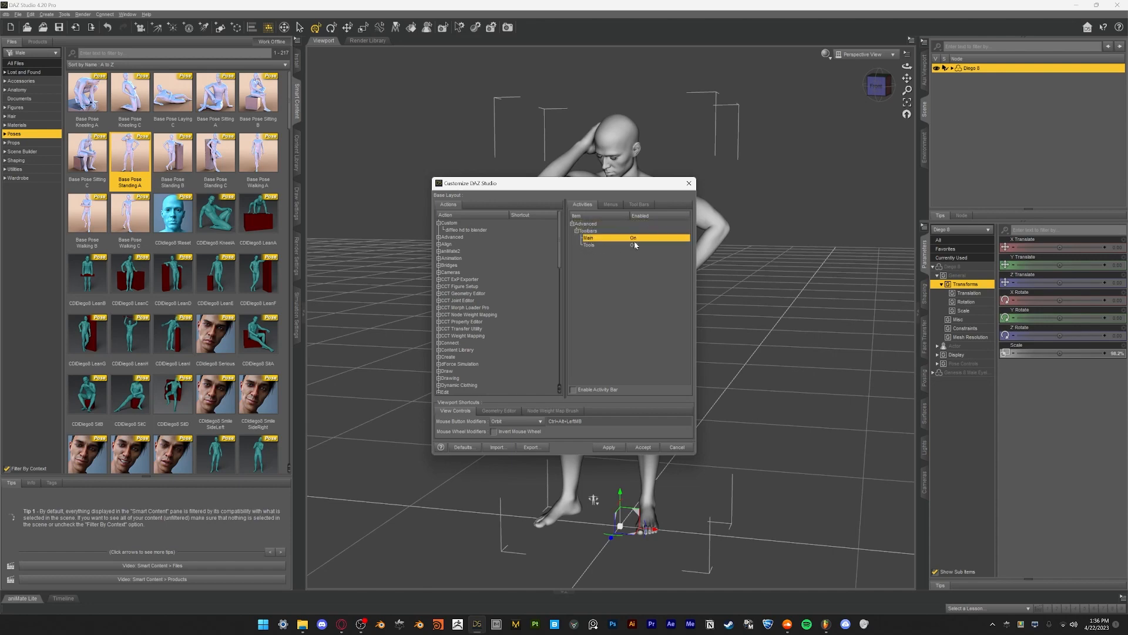
left_click(690, 185)
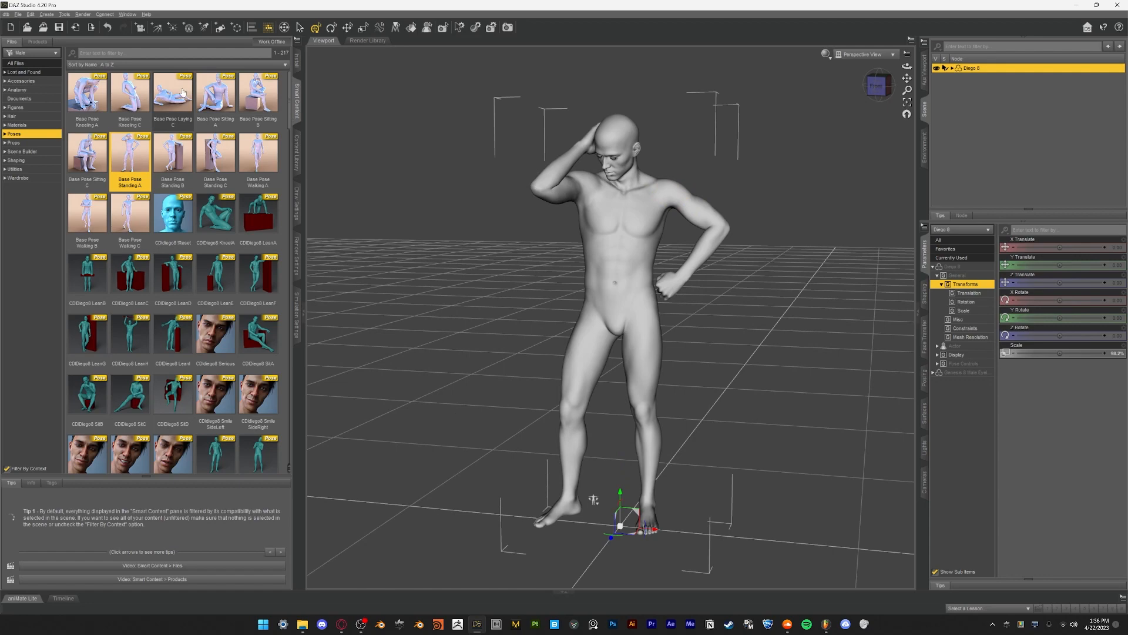
Start the Daz to Blender bridge for the posed Diego 8 figure and set the asset type to Animation
mouse_move(183, 92)
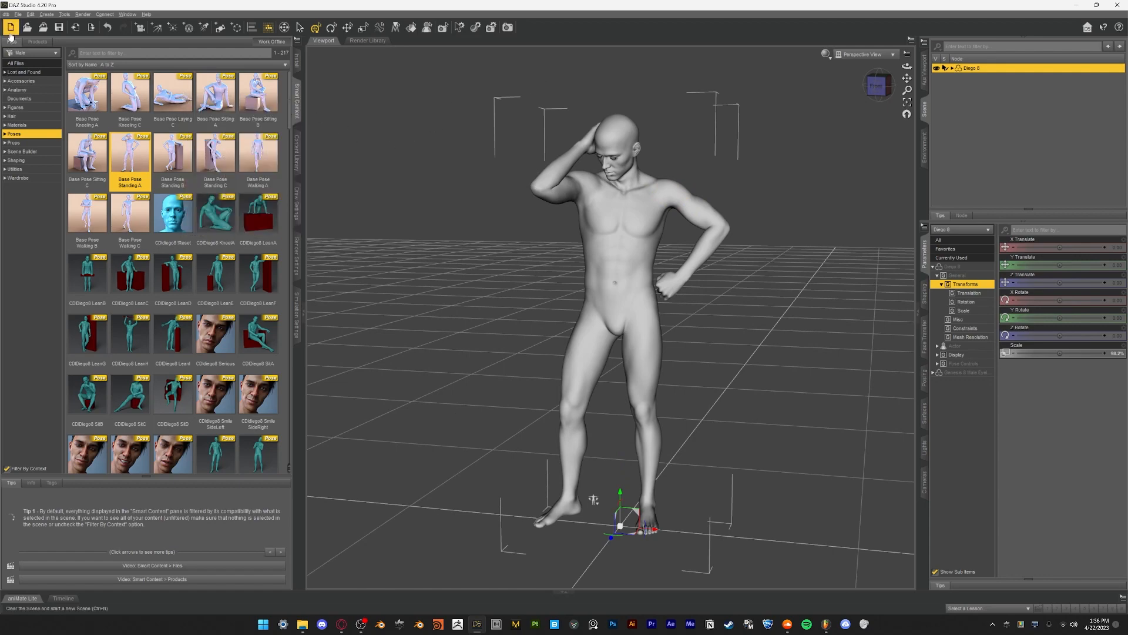
left_click(6, 14)
left_click(13, 25)
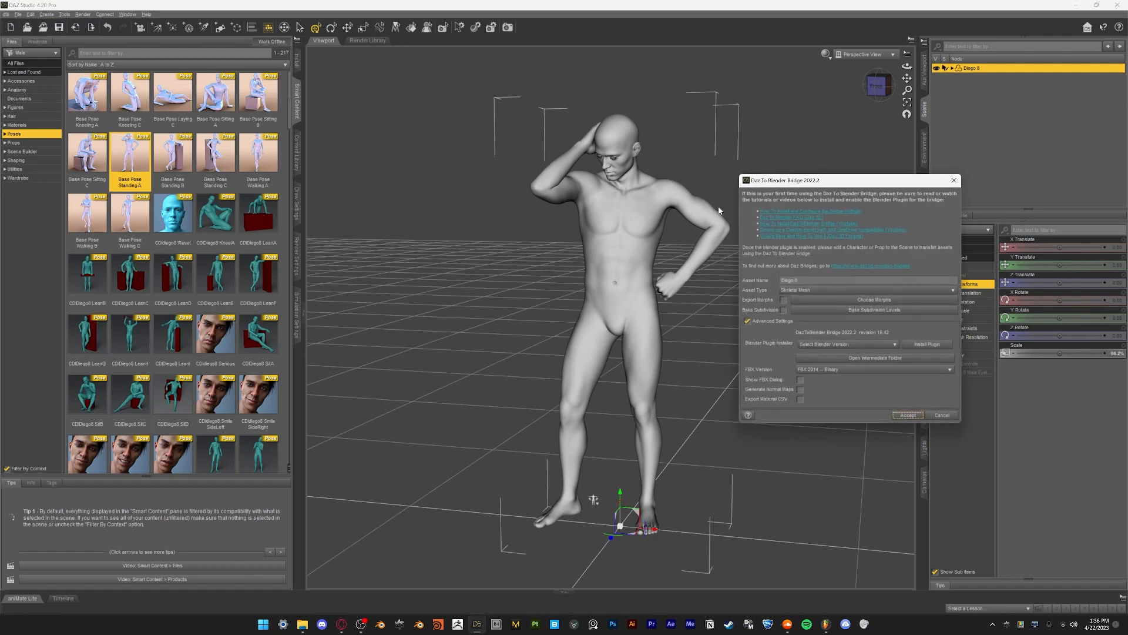
left_click_drag(814, 183, 671, 153)
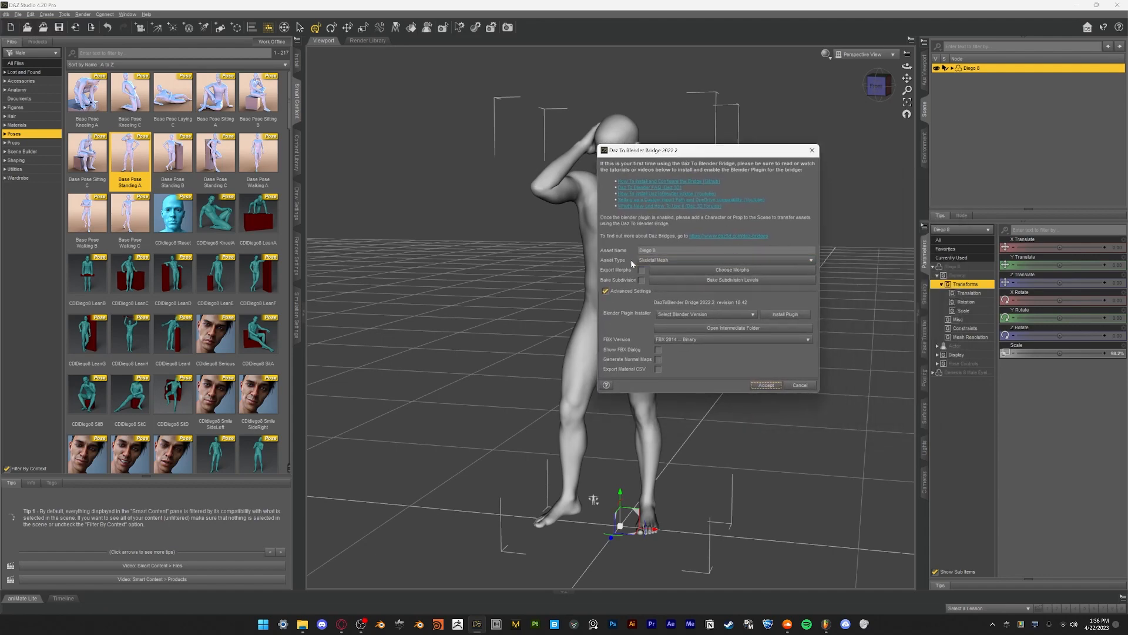
left_click(663, 263)
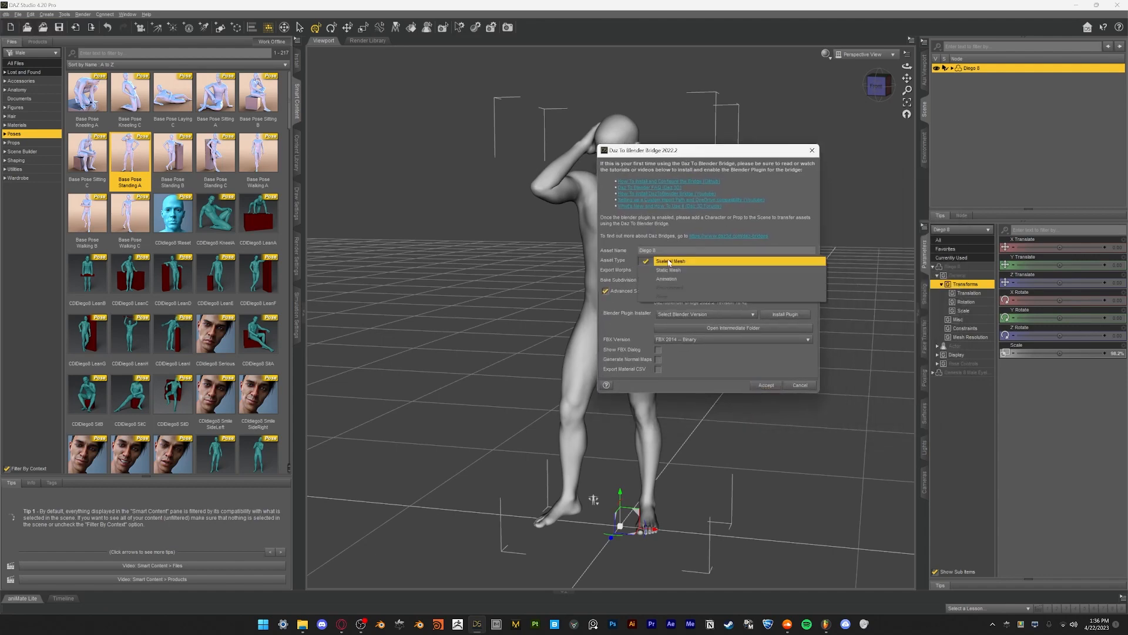
left_click(675, 280)
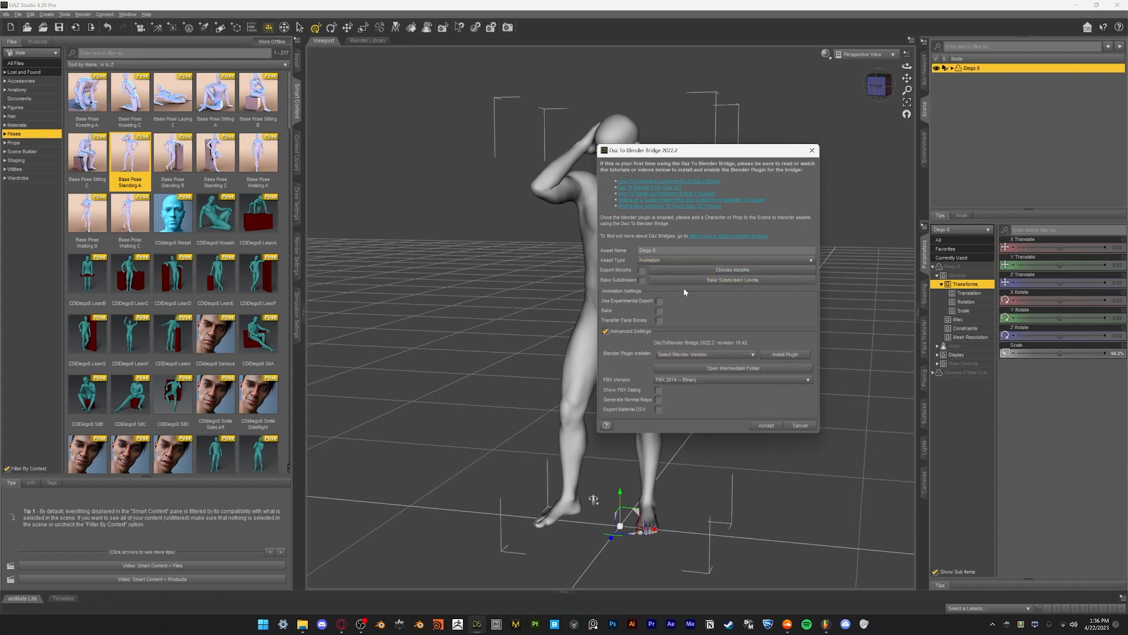
Examine the subdivision level options for Diego 8 in the bake subdivision settings, and cancel out of them
left_click(668, 283)
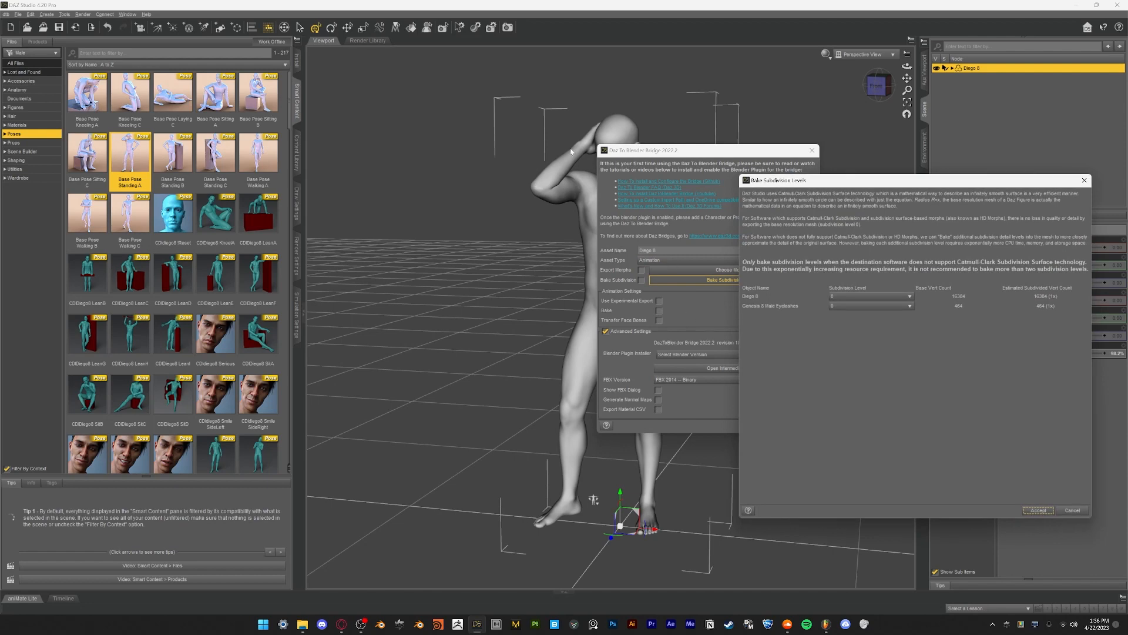
left_click(838, 299)
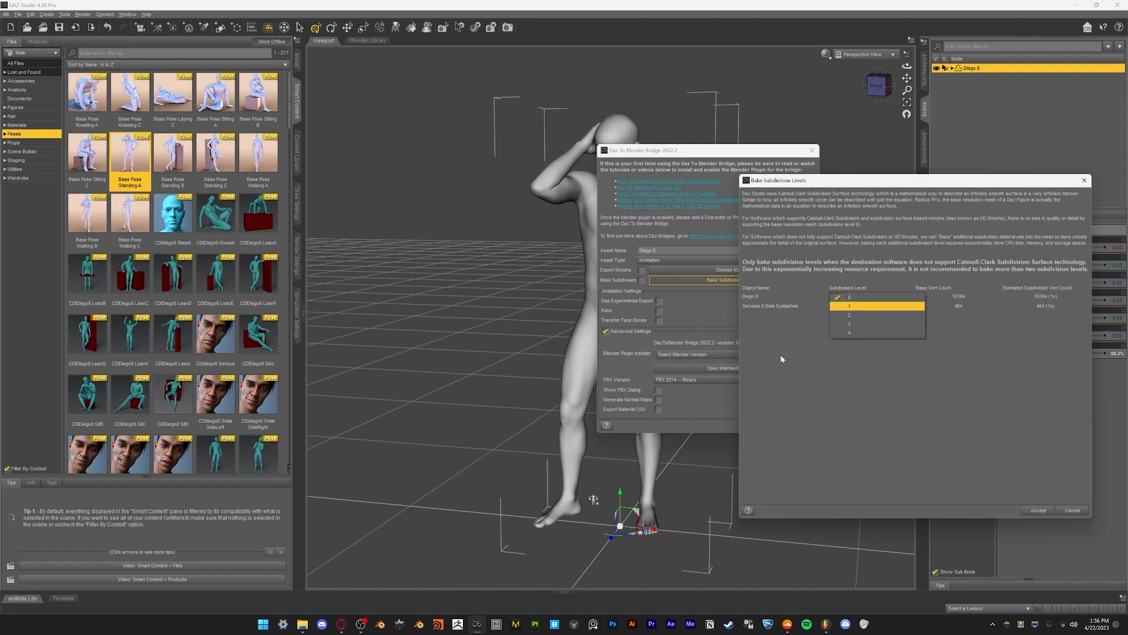
left_click(782, 358)
left_click(839, 299)
left_click(1033, 389)
left_click(1073, 510)
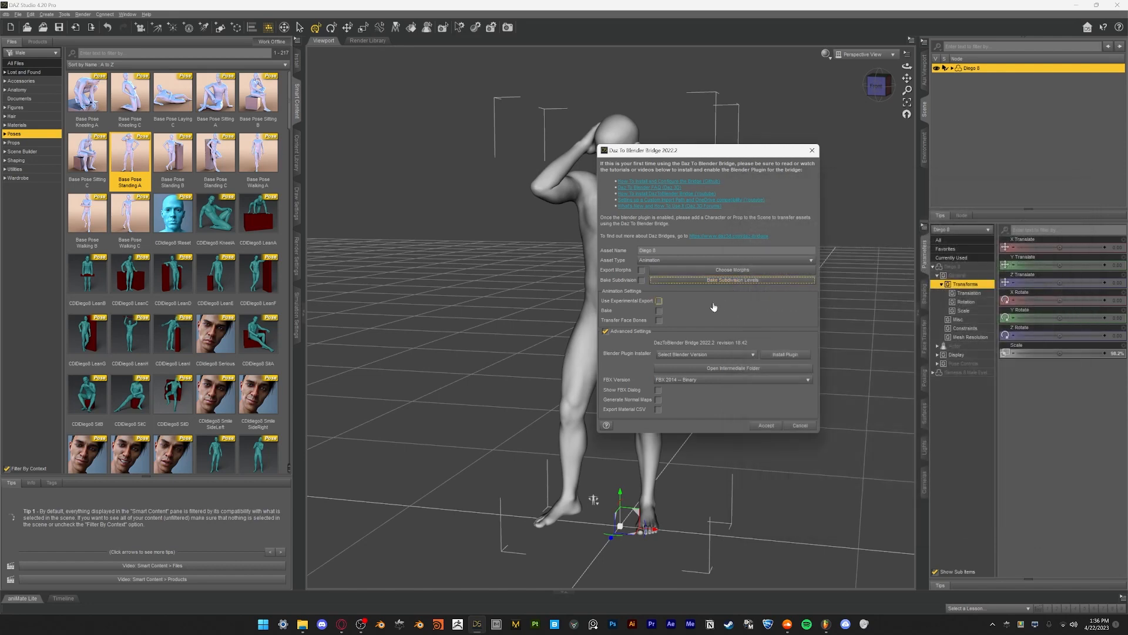
Export the figure through the bridge and dismiss the closing notice
left_click(766, 425)
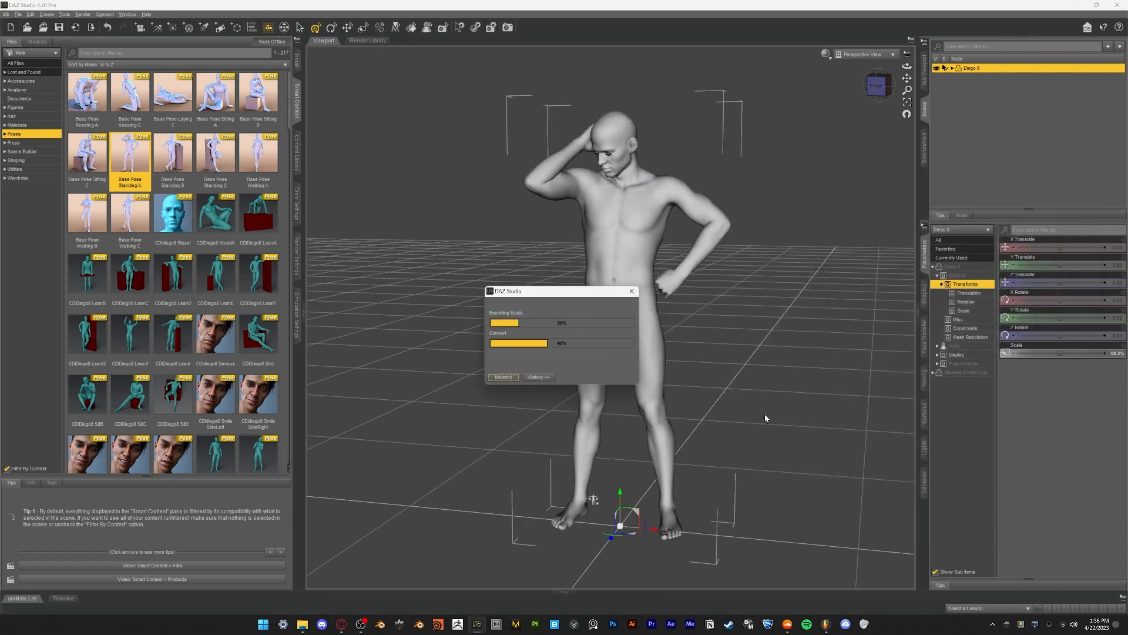
left_click(564, 315)
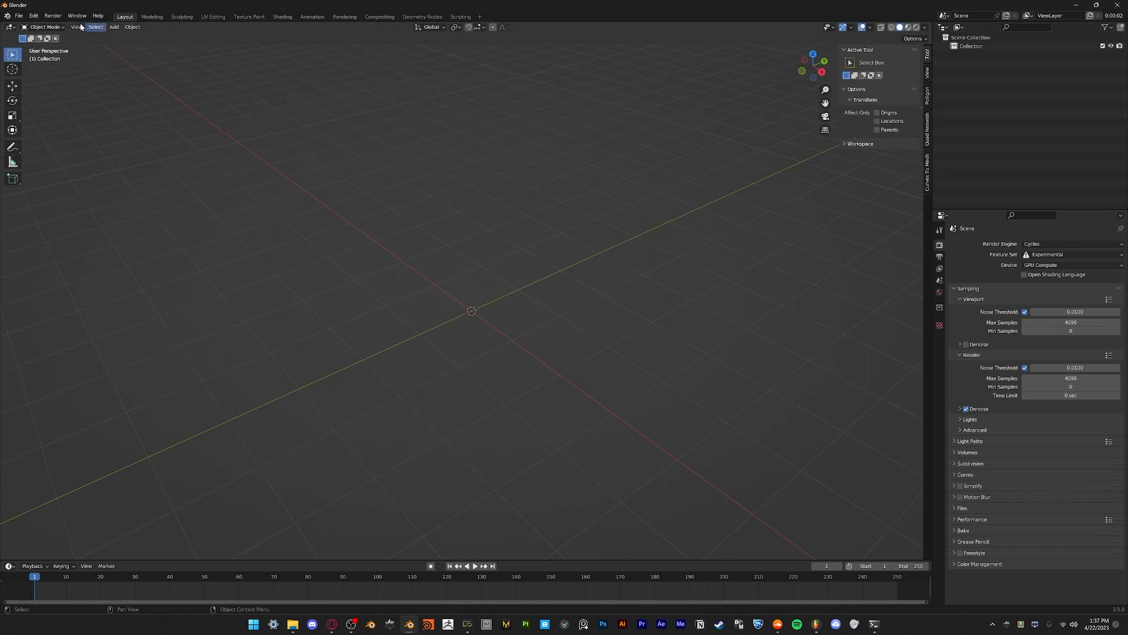
In Blender, install the add-on Daz to Blender.zip from the Blender addons folder, filtering the files by "daz"
left_click(36, 16)
left_click(94, 141)
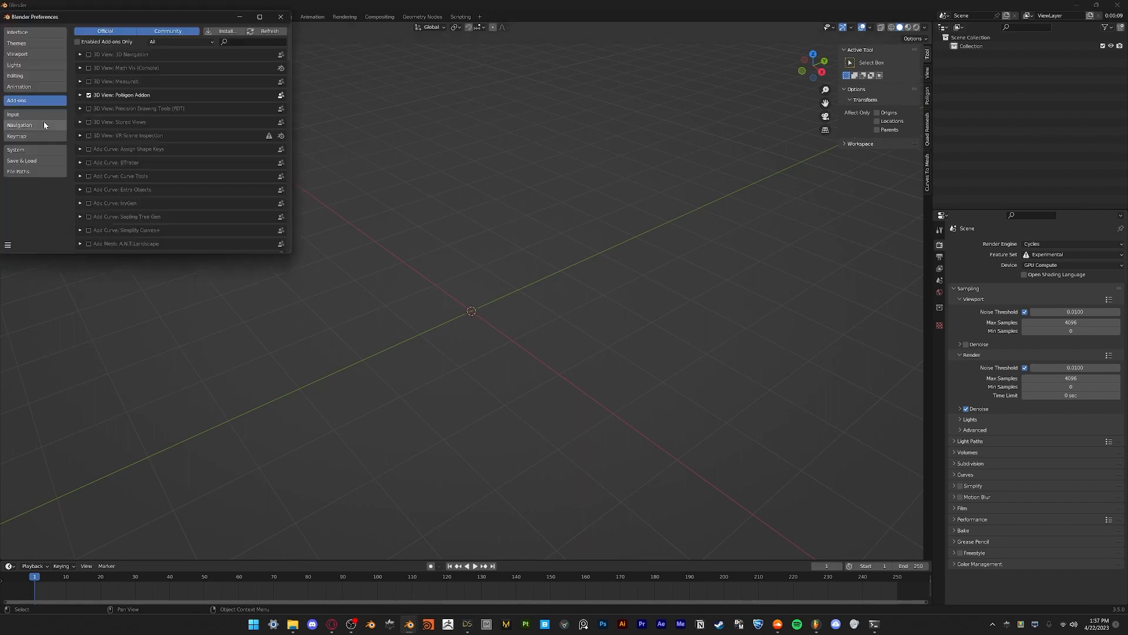
left_click(227, 31)
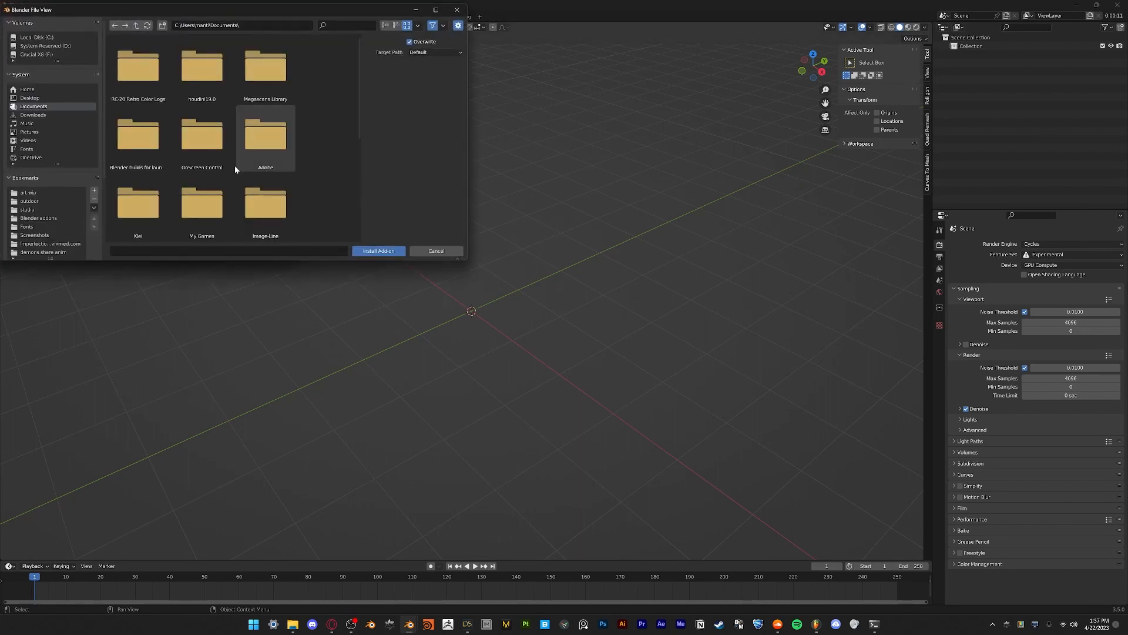
scroll(37, 195, "down", 5)
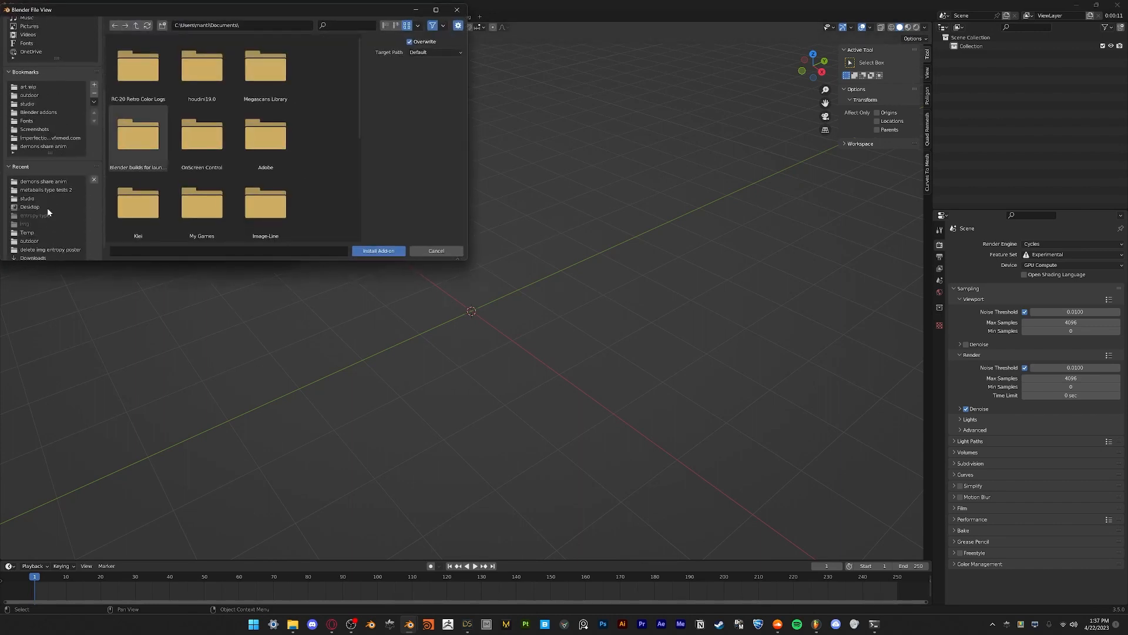
scroll(45, 194, "up", 1)
left_click(50, 123)
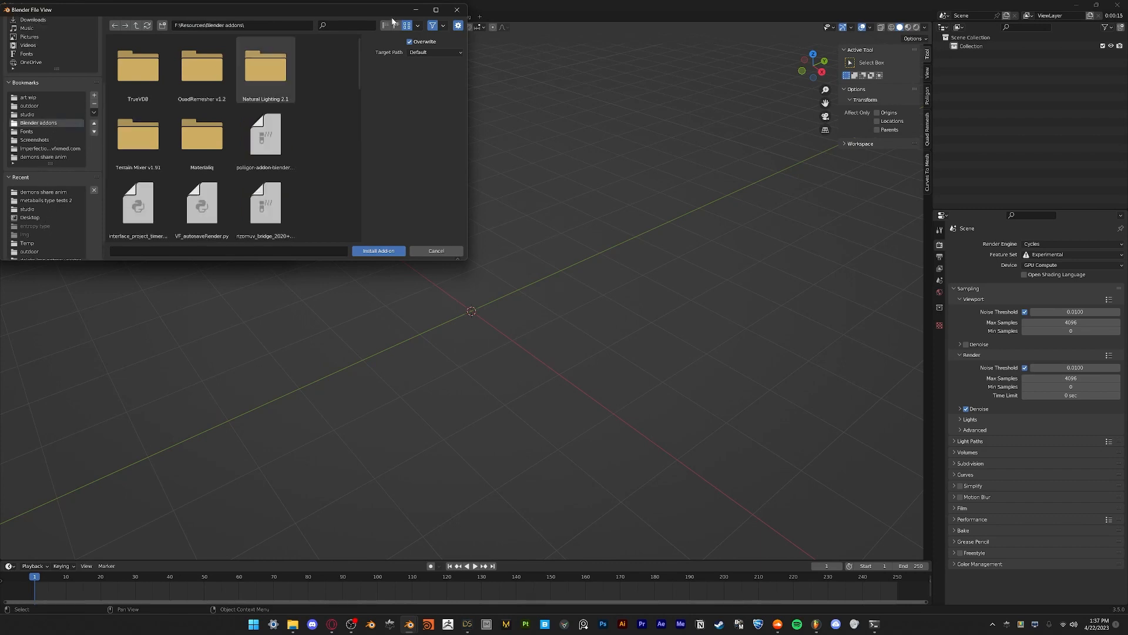
left_click(347, 25)
type("daz")
double_click(269, 87)
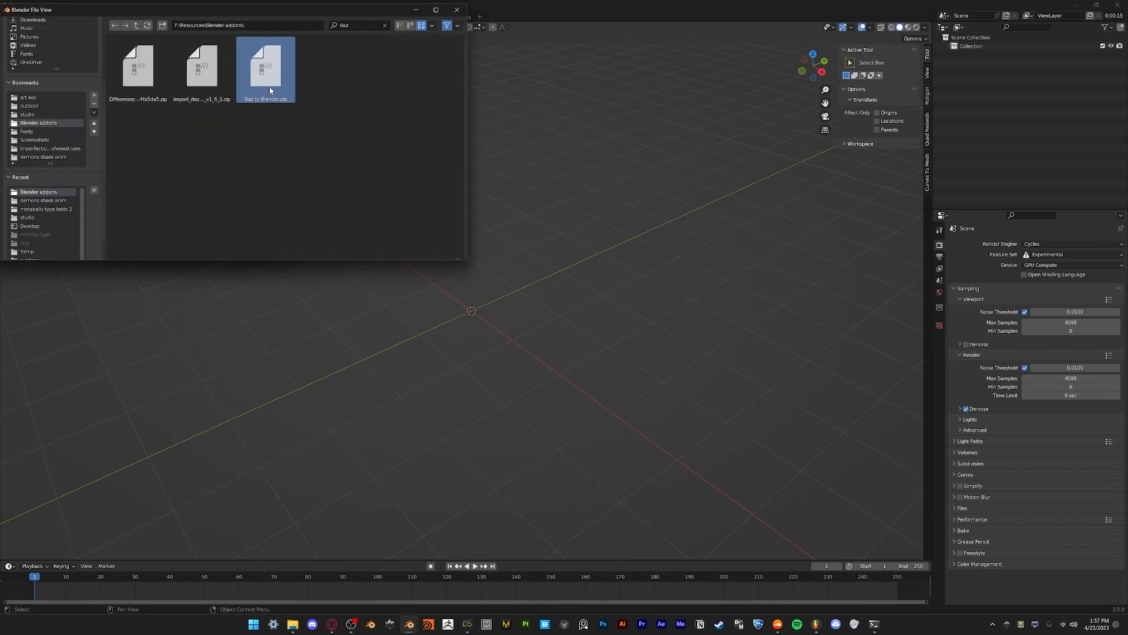
Enable the Armature: DazToBlender add-on, close the preferences and display the add-on's tools beside the viewport
left_click(89, 54)
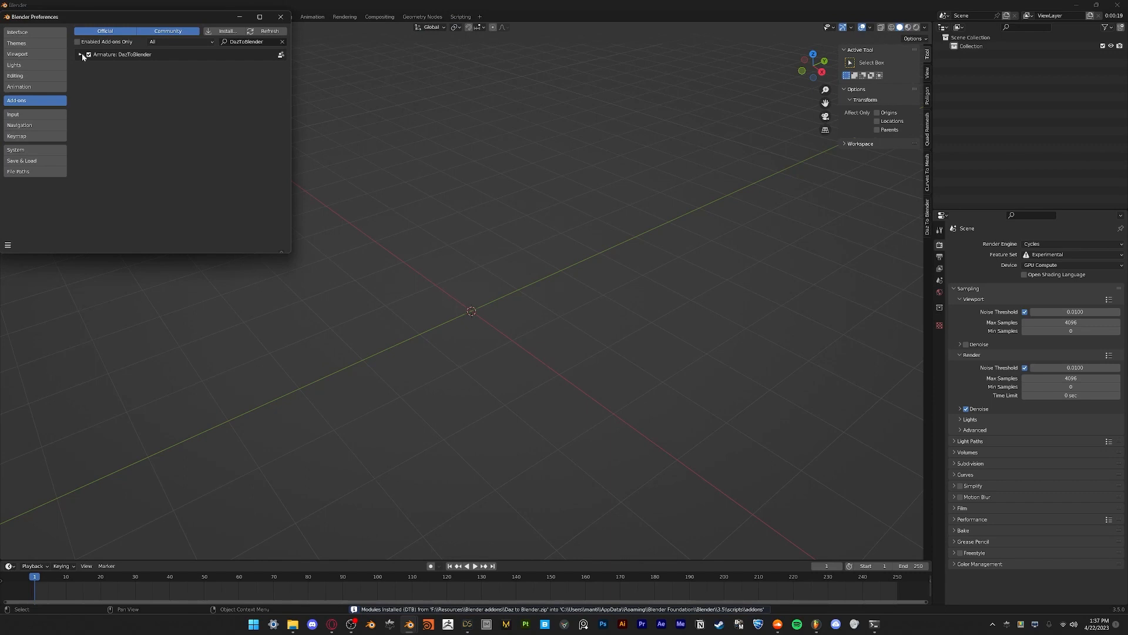
left_click(80, 54)
left_click(280, 17)
left_click(926, 210)
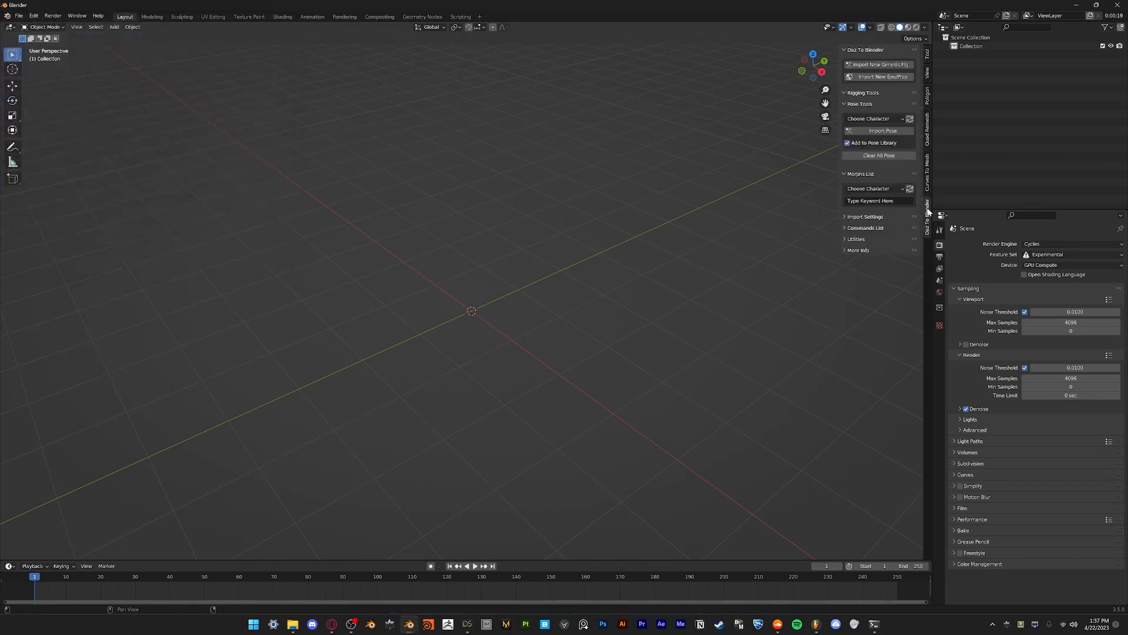
middle_click_drag(798, 228, 728, 241)
key("n")
key("n")
key("n")
key("n")
middle_click_drag(766, 120, 674, 224)
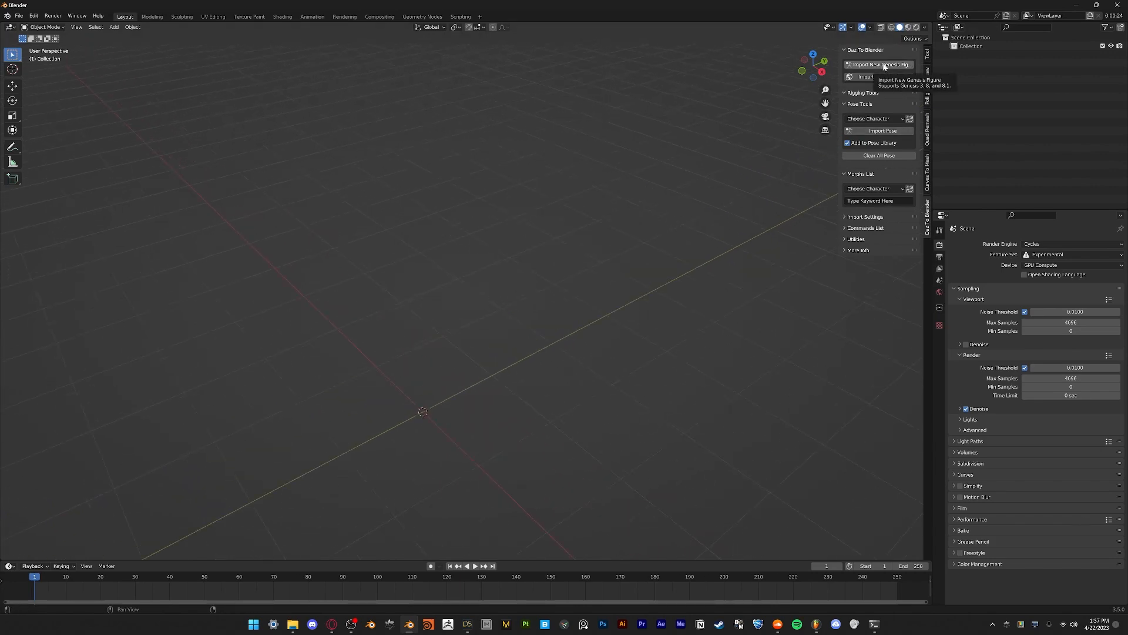
Expand the Daz to Blender import settings and import the exported Genesis figure into the scene
left_click(849, 217)
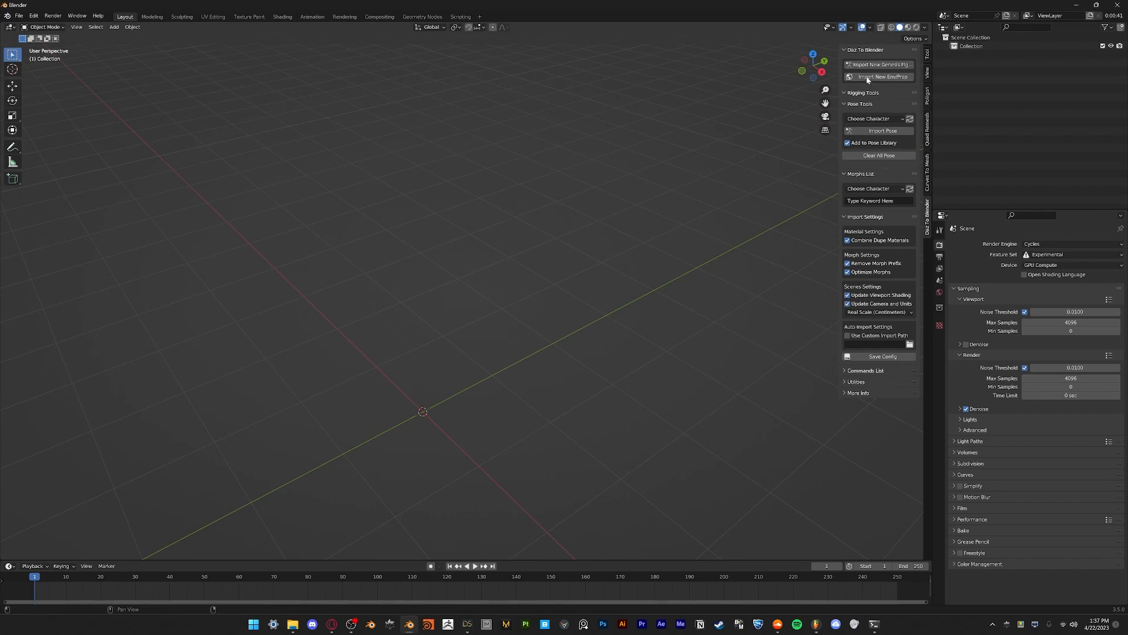
left_click(885, 66)
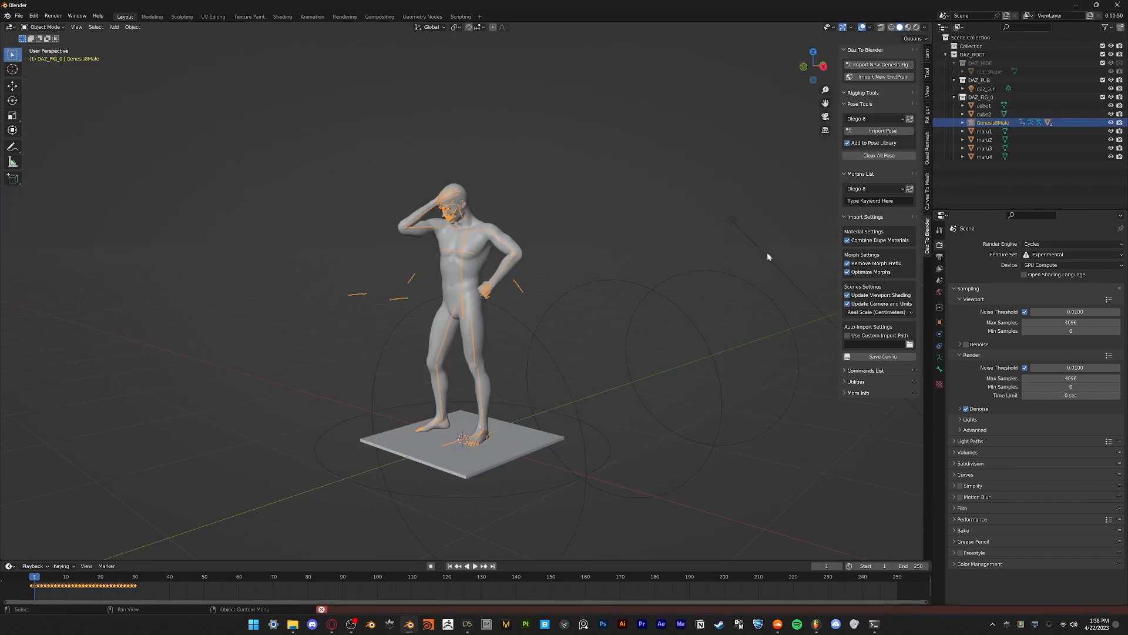
Delete the circle helper objects maru1 through maru4 from the DAZ_FIG_0 collection
scroll(587, 288, "up", 2)
middle_click_drag(570, 315, 688, 238, "shift")
scroll(685, 259, "down", 2)
left_click(986, 157)
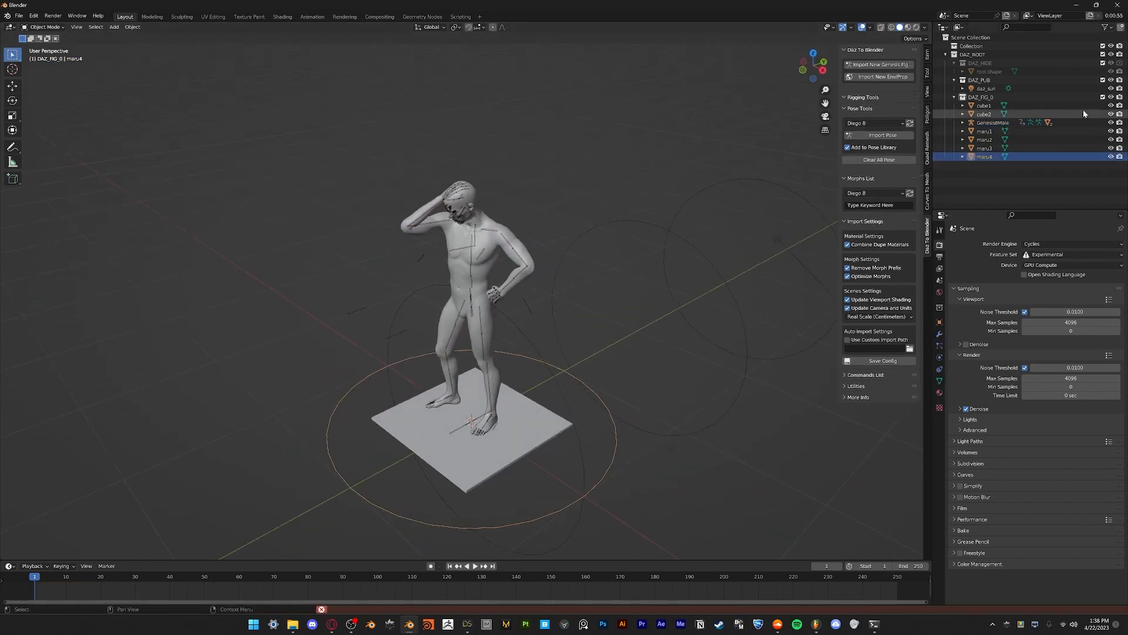
left_click(988, 132, "shift")
key("x")
left_click(745, 201)
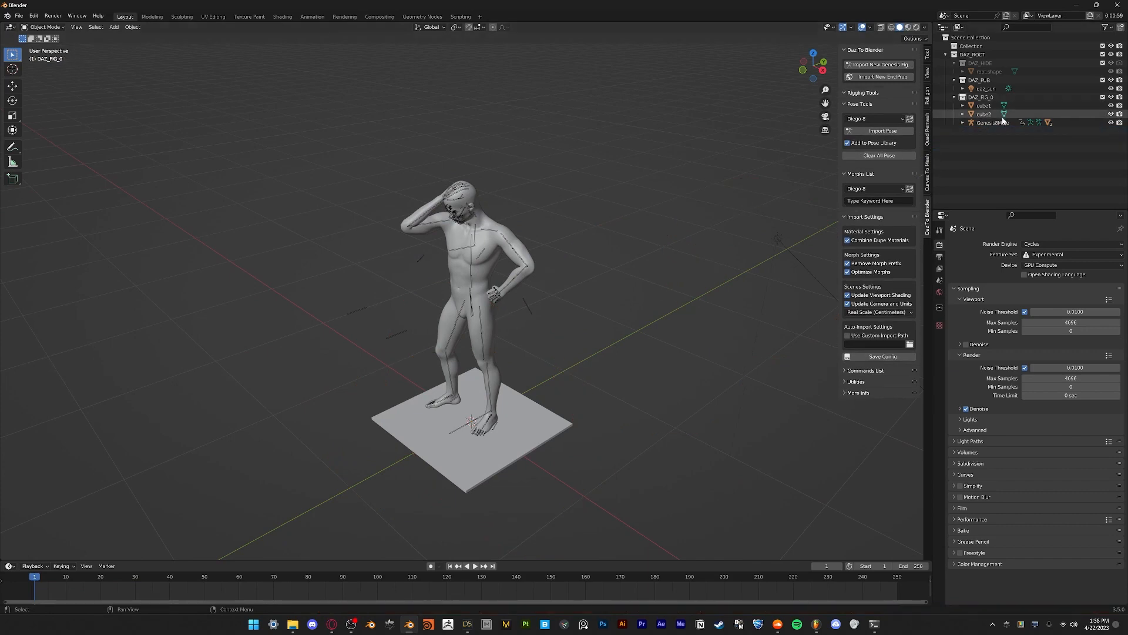
Delete cube1, cube2 and daz_sun along with the DAZ_HIDE, DAZ_PUB and DAZ_FIG_0 collections, keeping the Genesis8Male armature
left_click(984, 114)
left_click(985, 62, "shift")
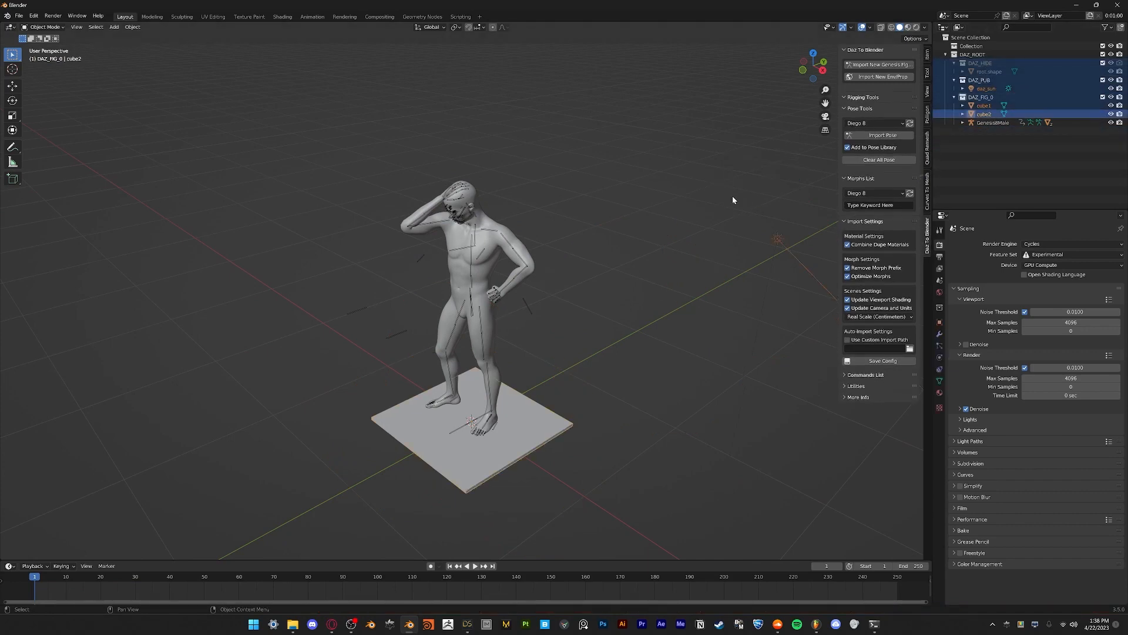
key("x")
left_click(714, 192)
middle_click_drag(710, 221, 693, 244)
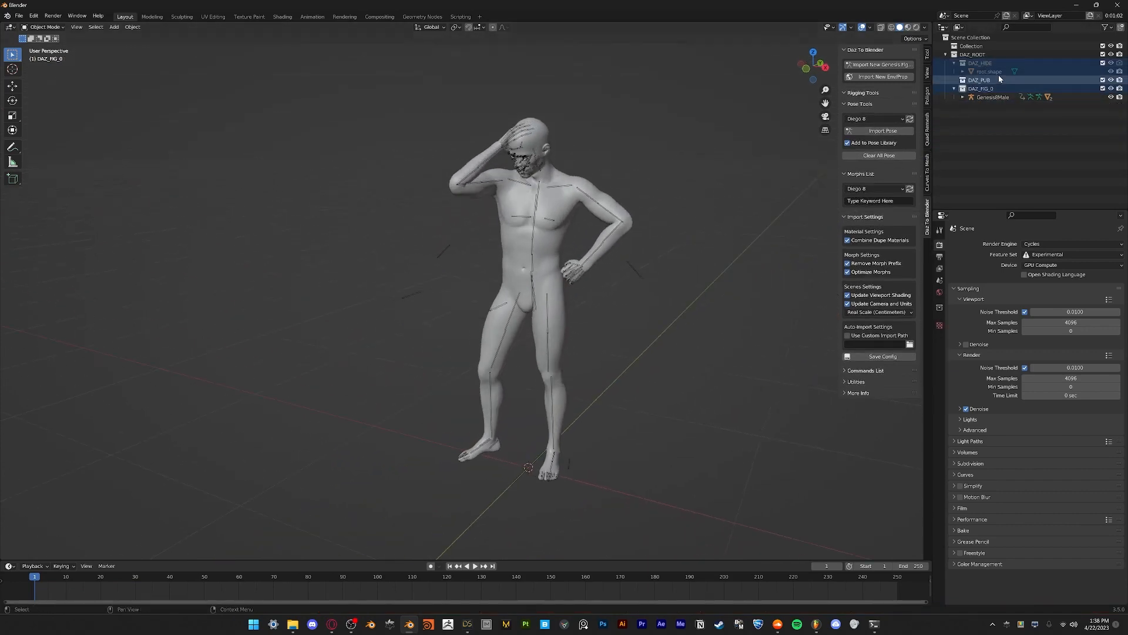
key("x")
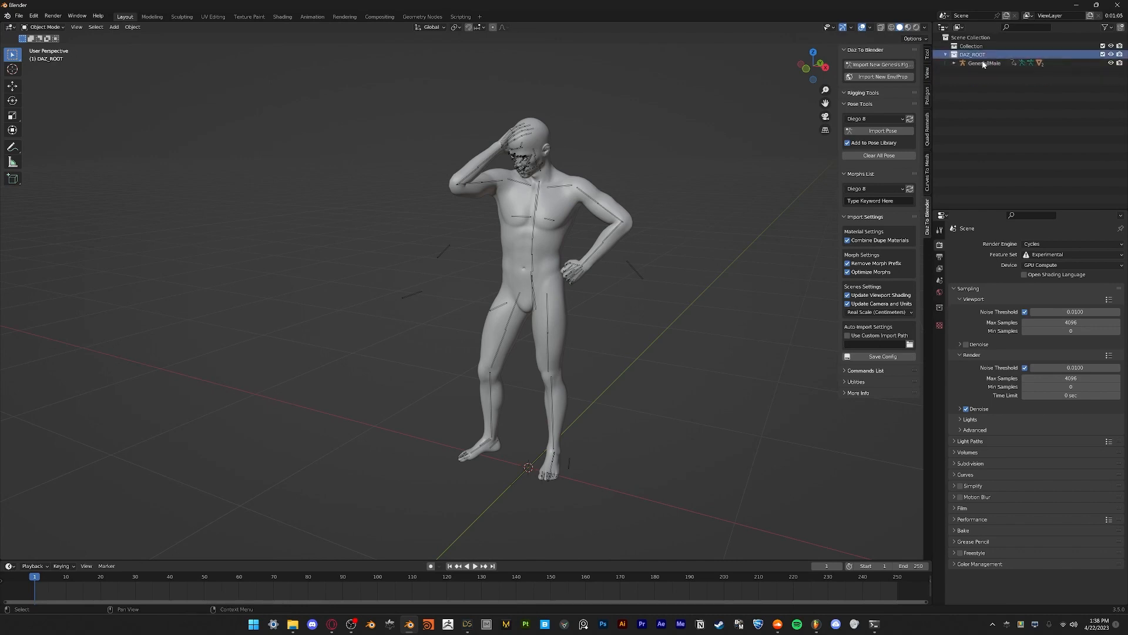
Expand the Genesis8Male hierarchy and examine the armature, the body mesh and the eyelashes mesh in the viewport
left_click(954, 64)
left_click(955, 64)
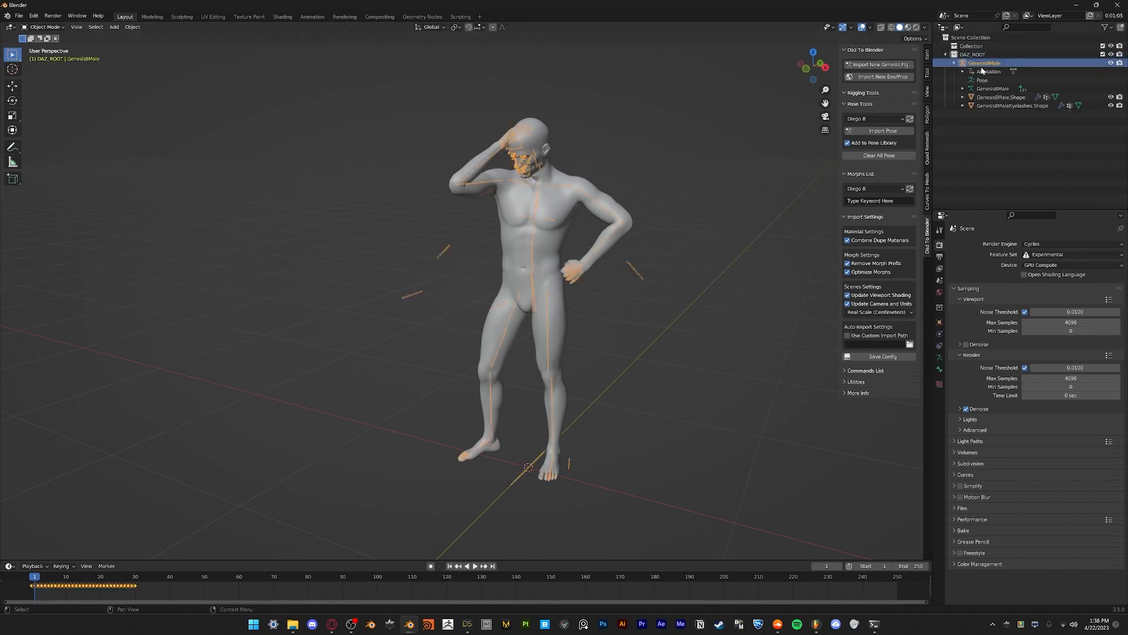
left_click(1000, 97)
scroll(693, 182, "up", 3)
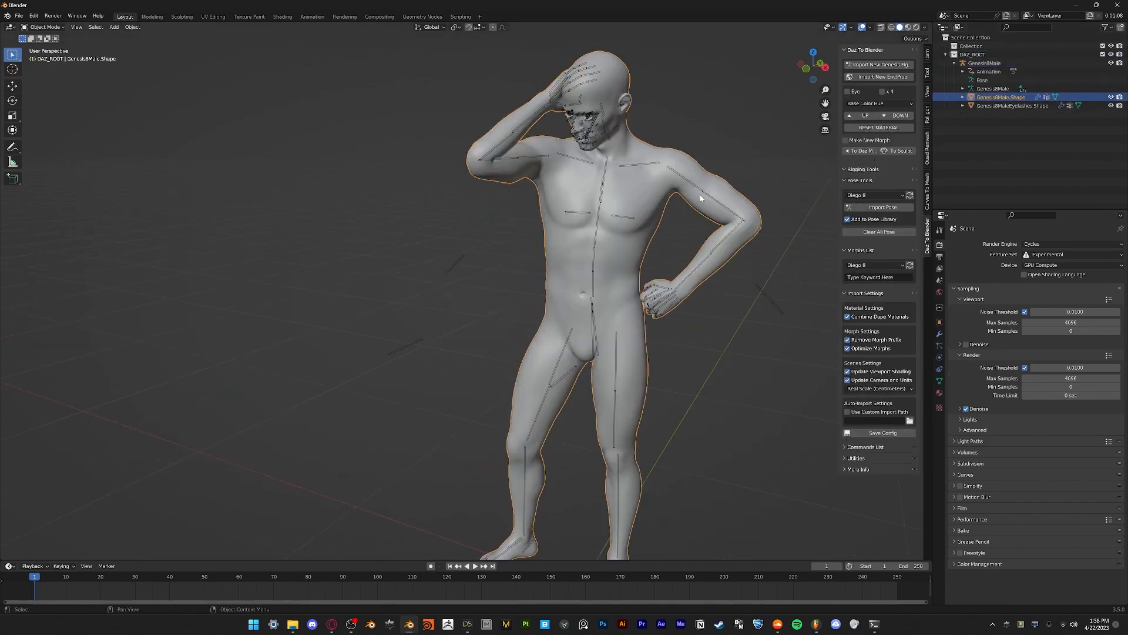
middle_click_drag(701, 197, 700, 181)
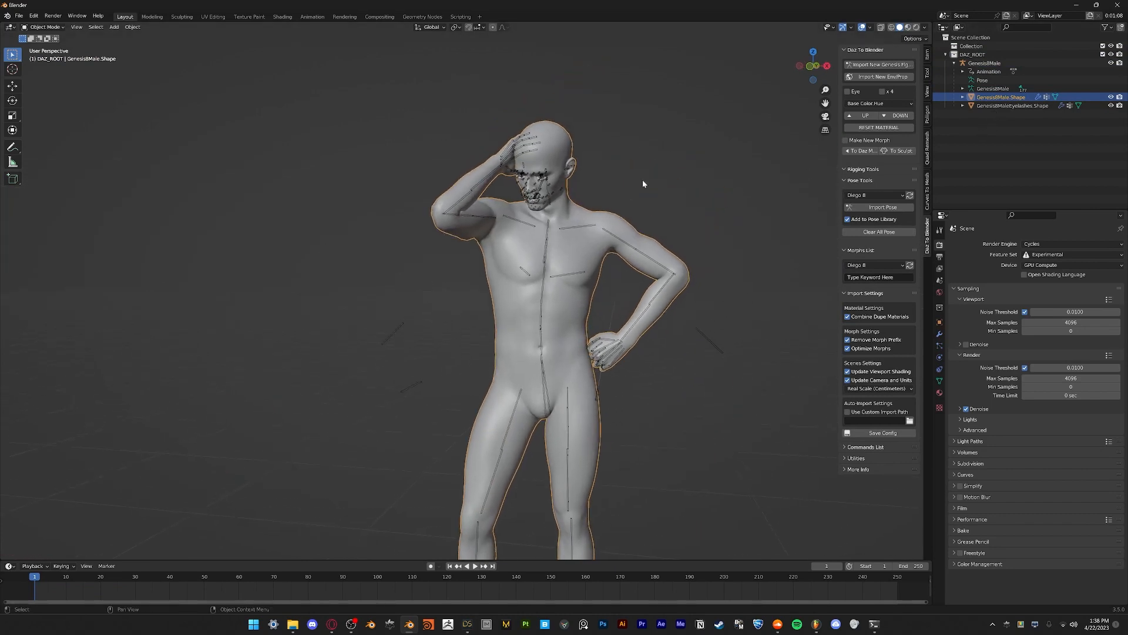
left_click(999, 106)
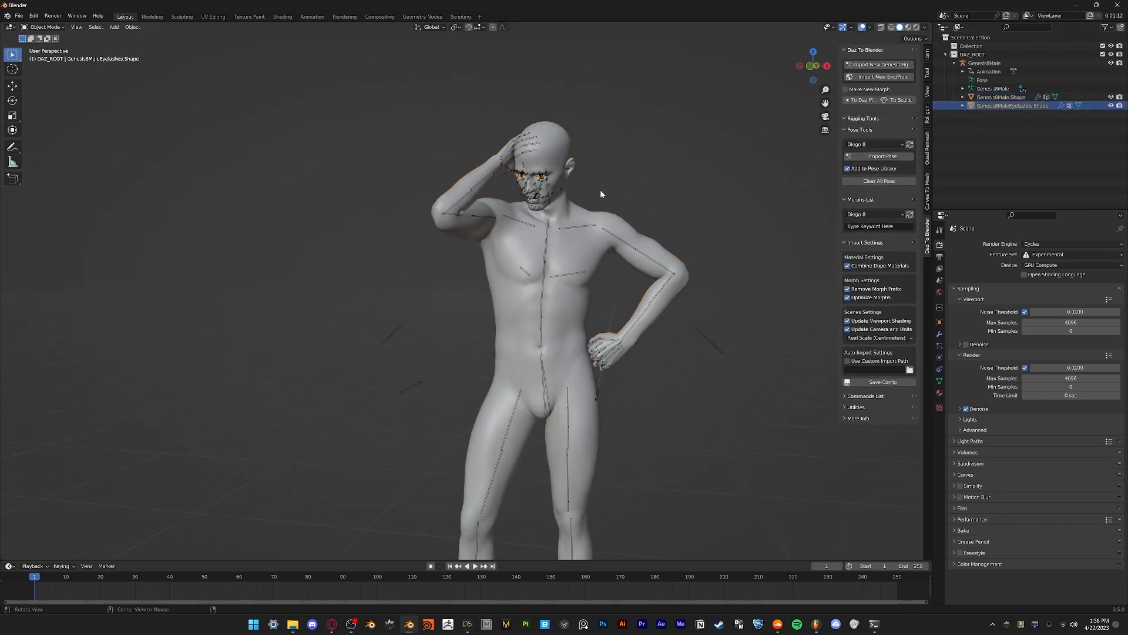
left_click(986, 64)
middle_click_drag(673, 197, 717, 218)
scroll(636, 247, "down", 4)
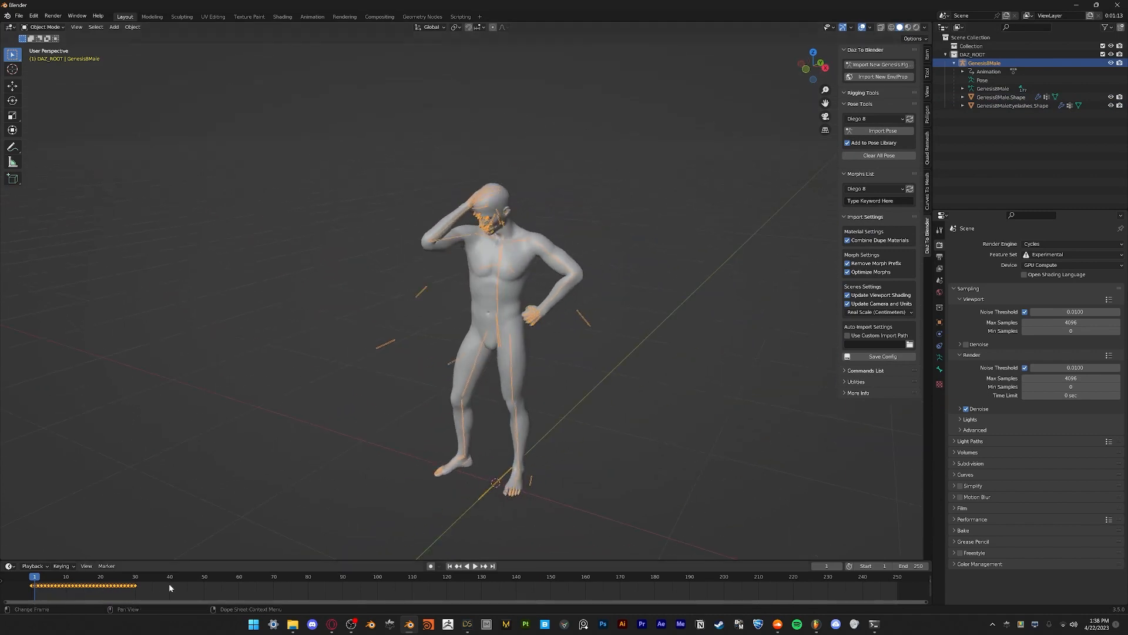
scroll(698, 282, "up", 2)
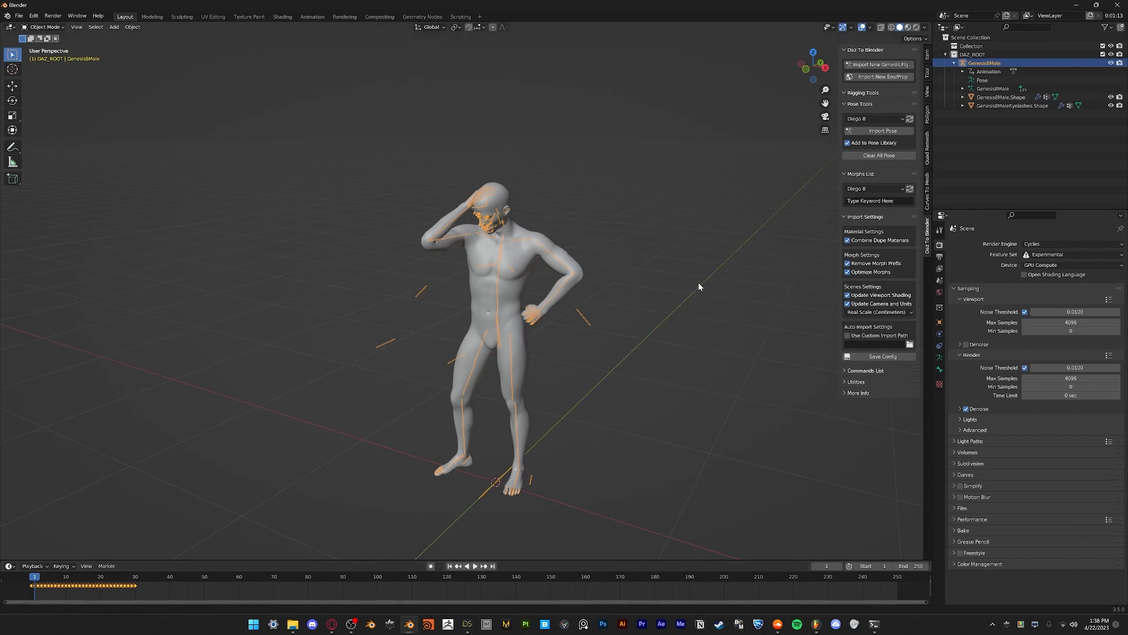
middle_click_drag(699, 285, 708, 286)
left_click(1000, 97)
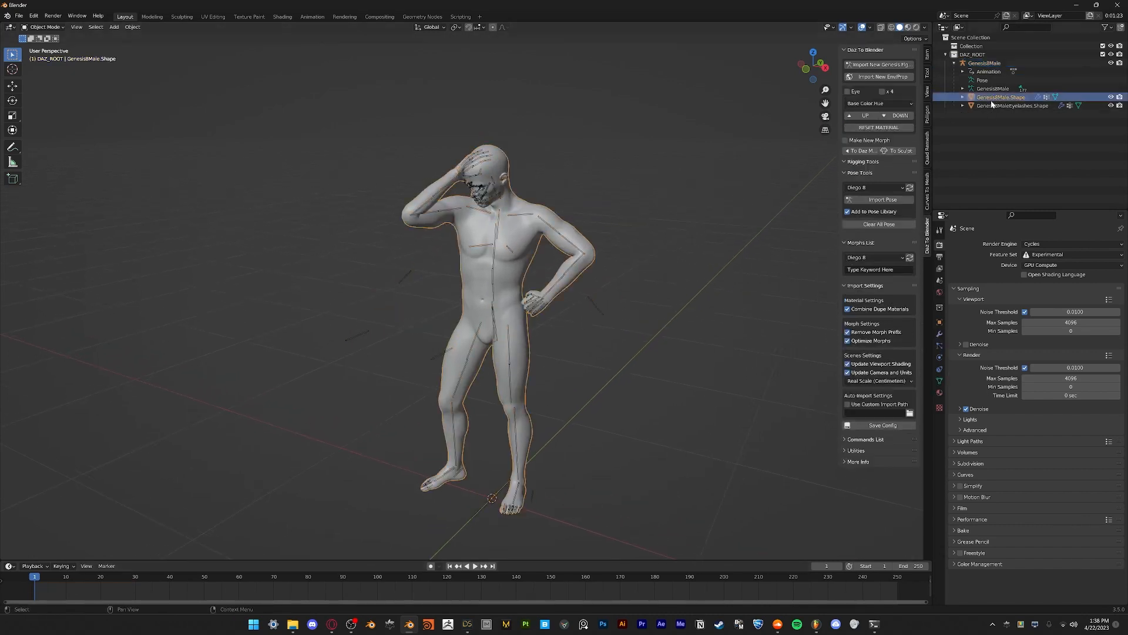
Delete the object-level keyframes of the Genesis8Male armature from the timeline
left_click(987, 63)
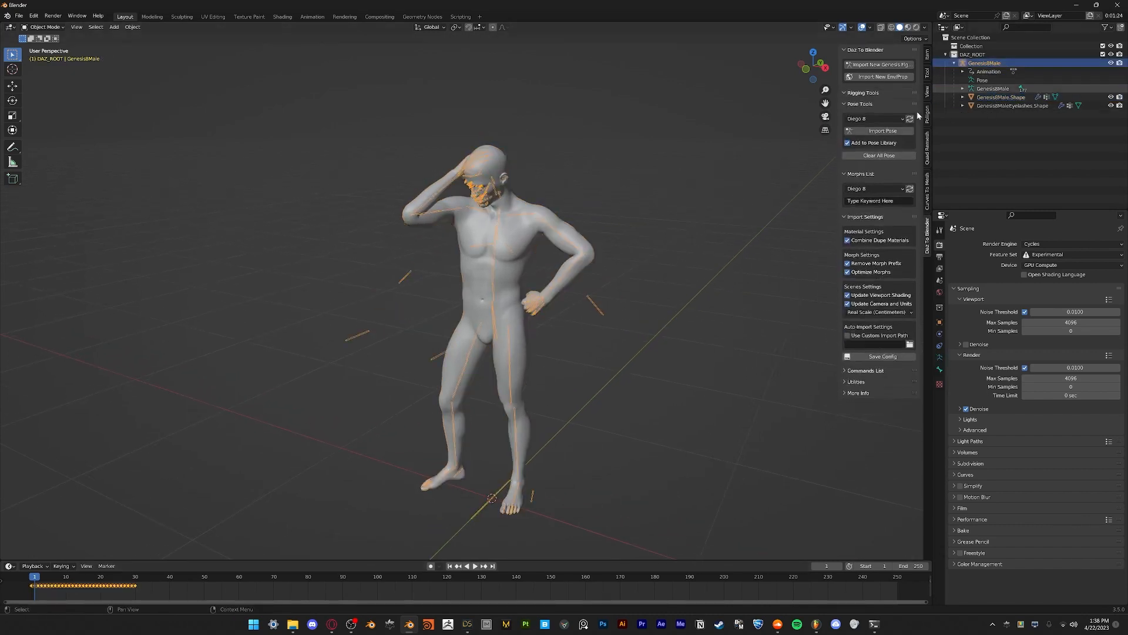
key("x")
left_click(98, 584)
scroll(513, 342, "up", 3)
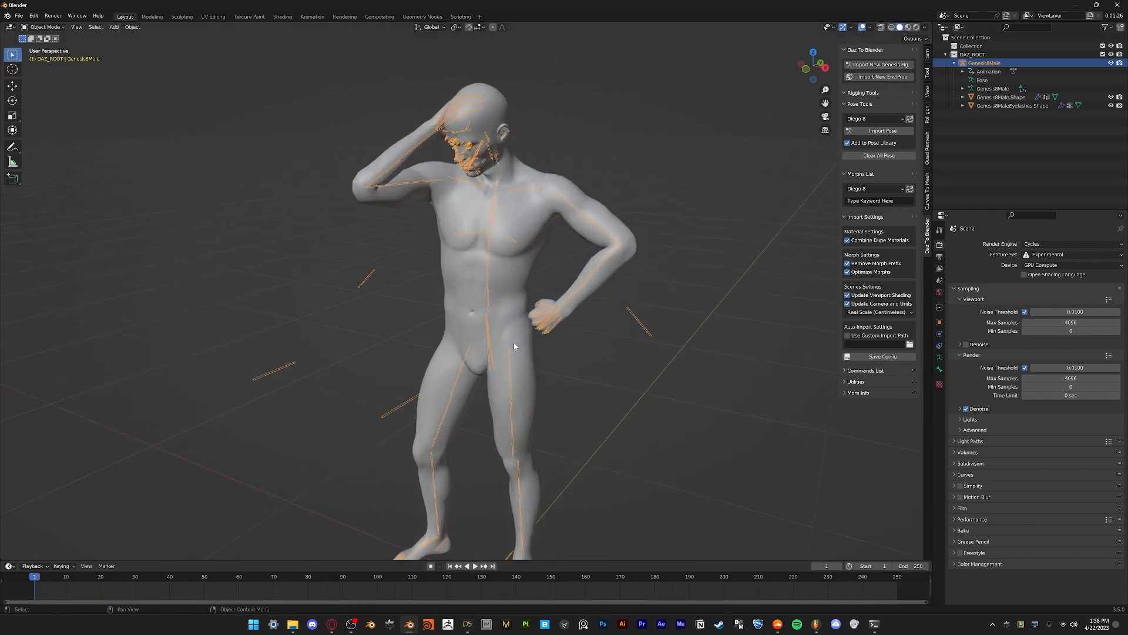
Switch the armature to Pose Mode, select all bones and delete their imported keyframes
key("ctrl+Tab")
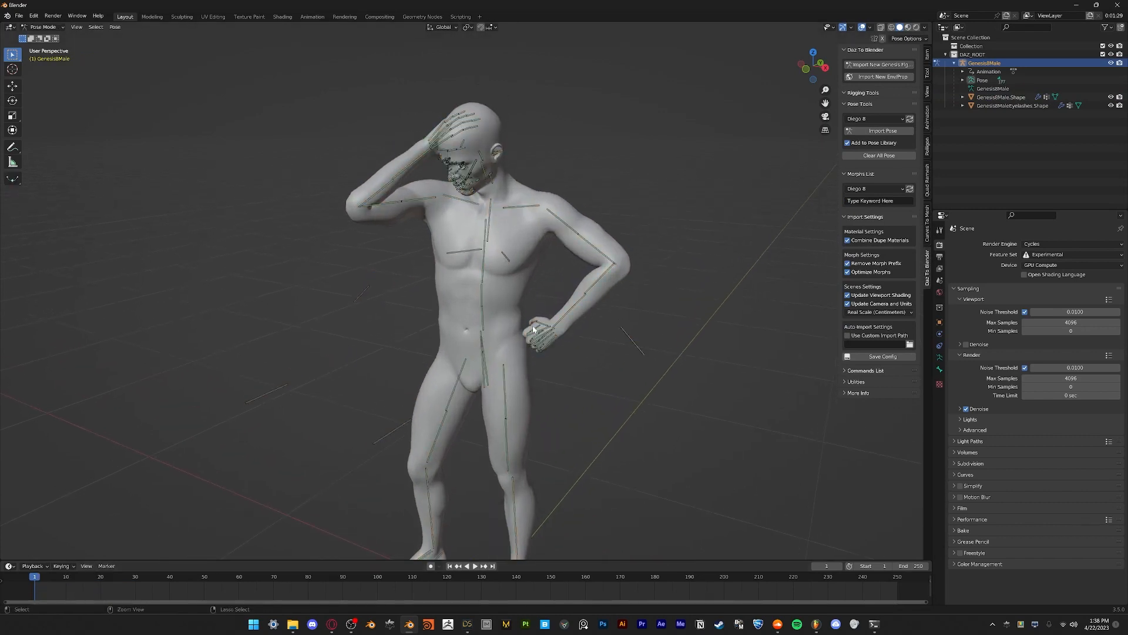
middle_click_drag(534, 320, 561, 247)
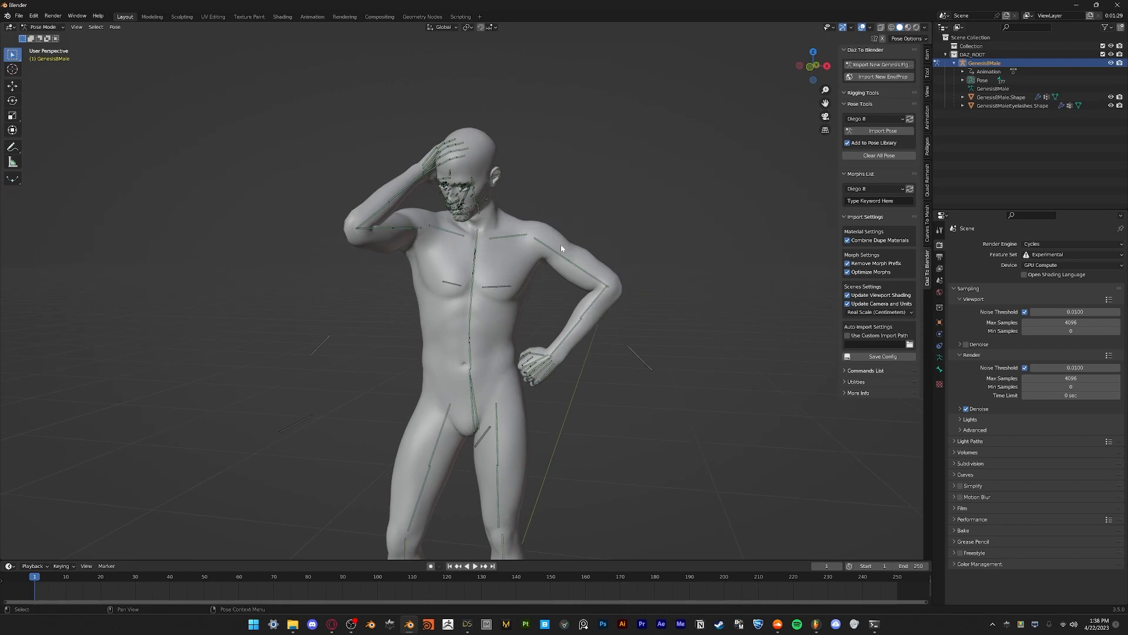
key("a")
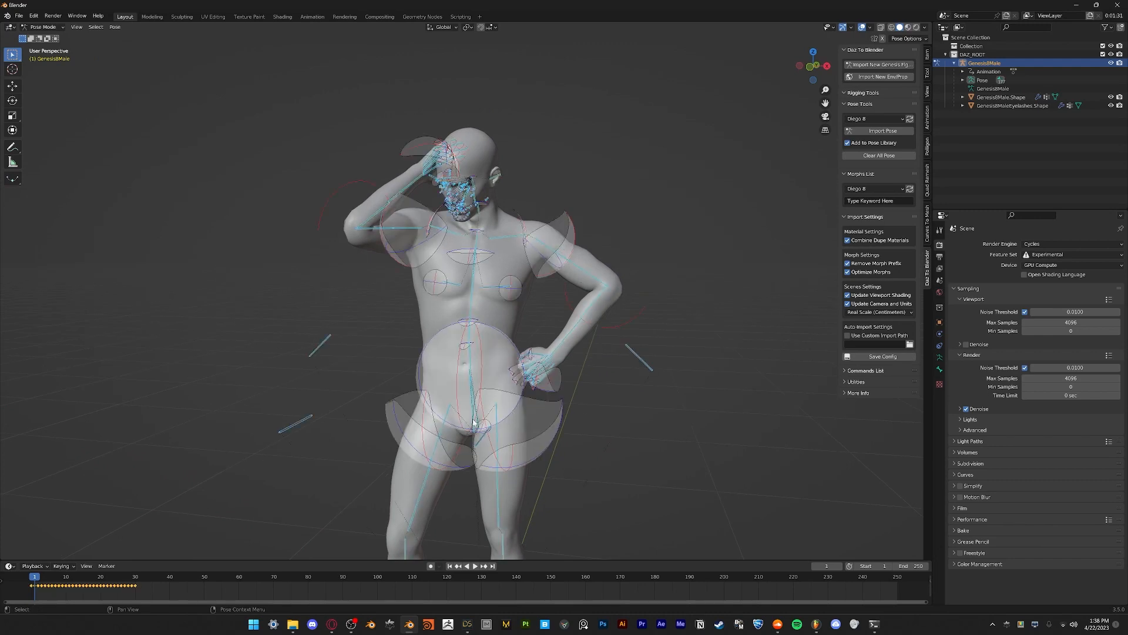
key("x")
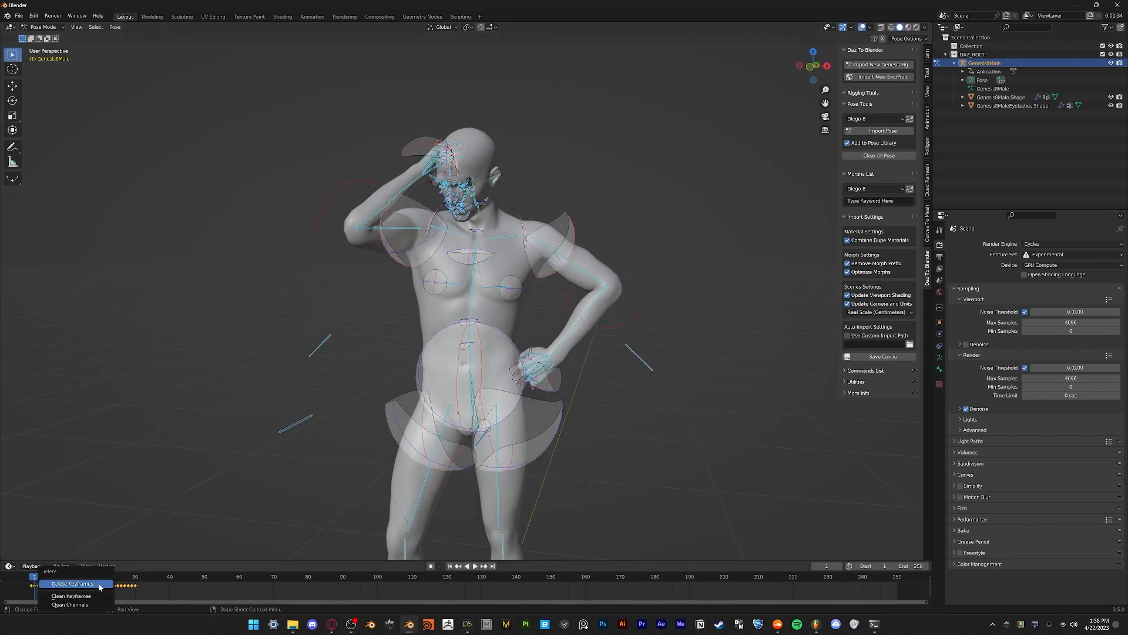
left_click(98, 585)
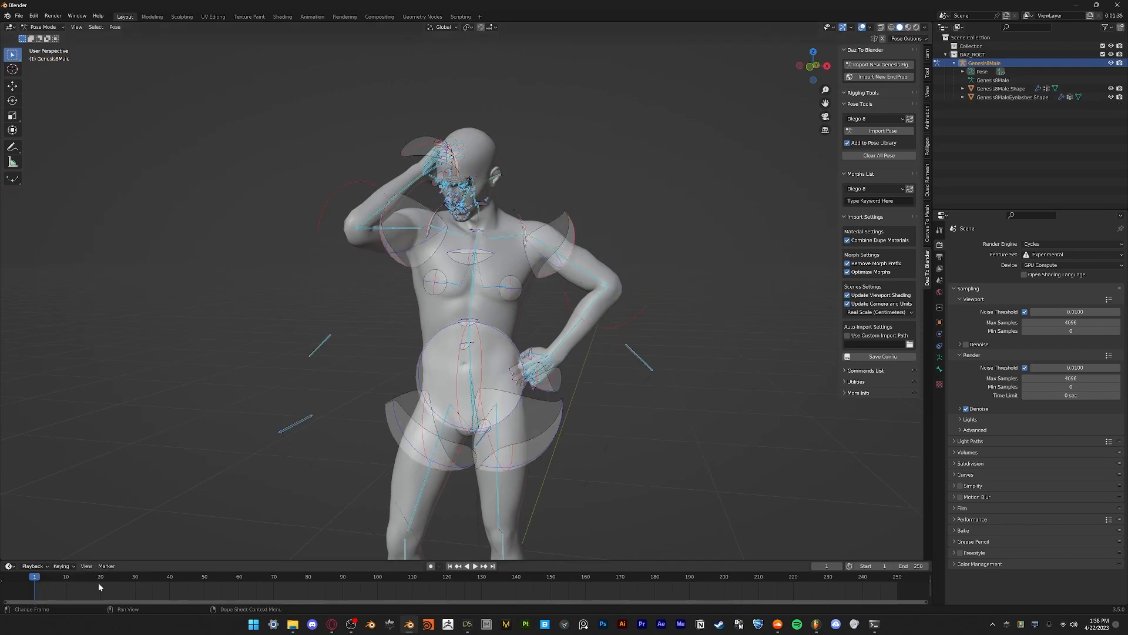
Insert a Location & Rotation keyframe for all bones at frame 1
middle_click_drag(562, 384, 512, 395)
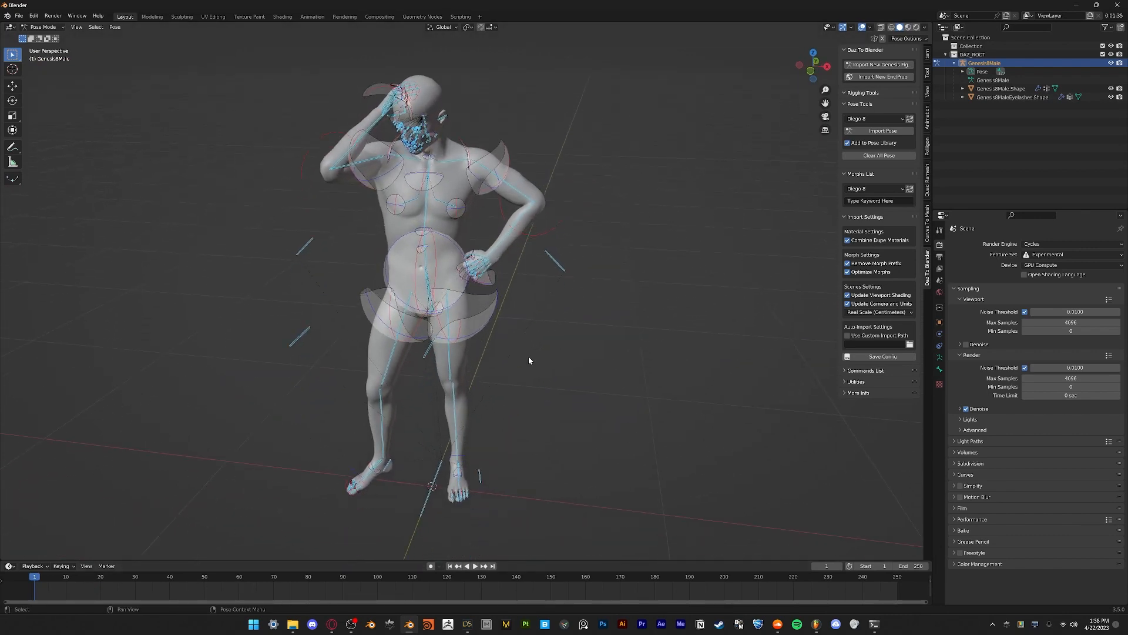
middle_click_drag(528, 356, 574, 368)
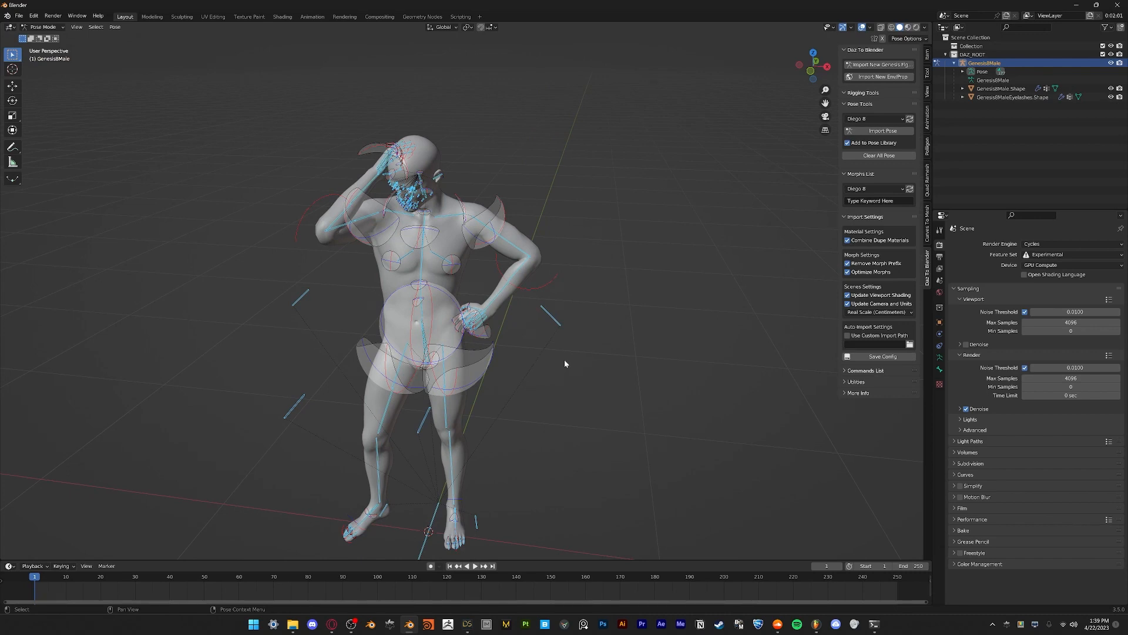
key("i")
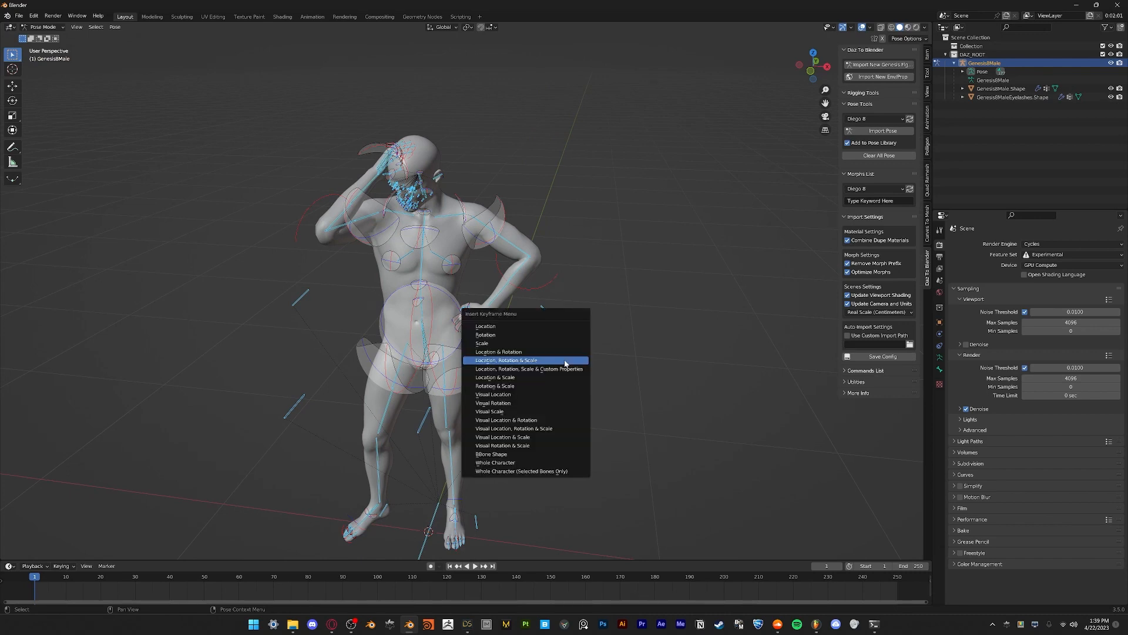
left_click(501, 352)
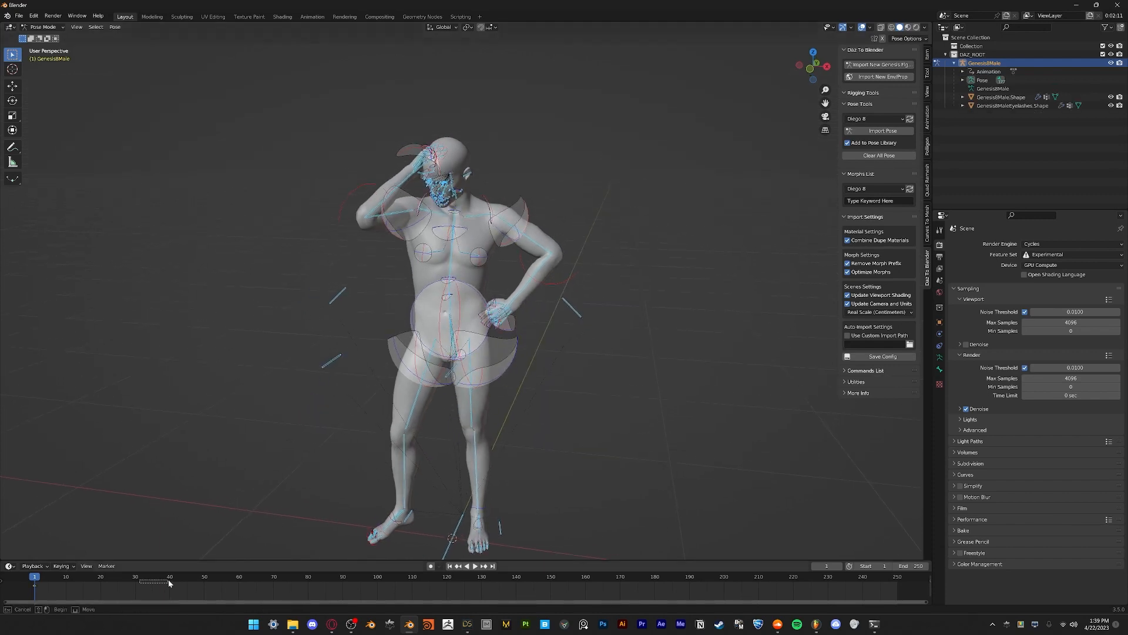
Go to frame 50 and slightly rotate the left upper arm bone lShldrBend with trackball rotation
left_click_drag(171, 581, 205, 583)
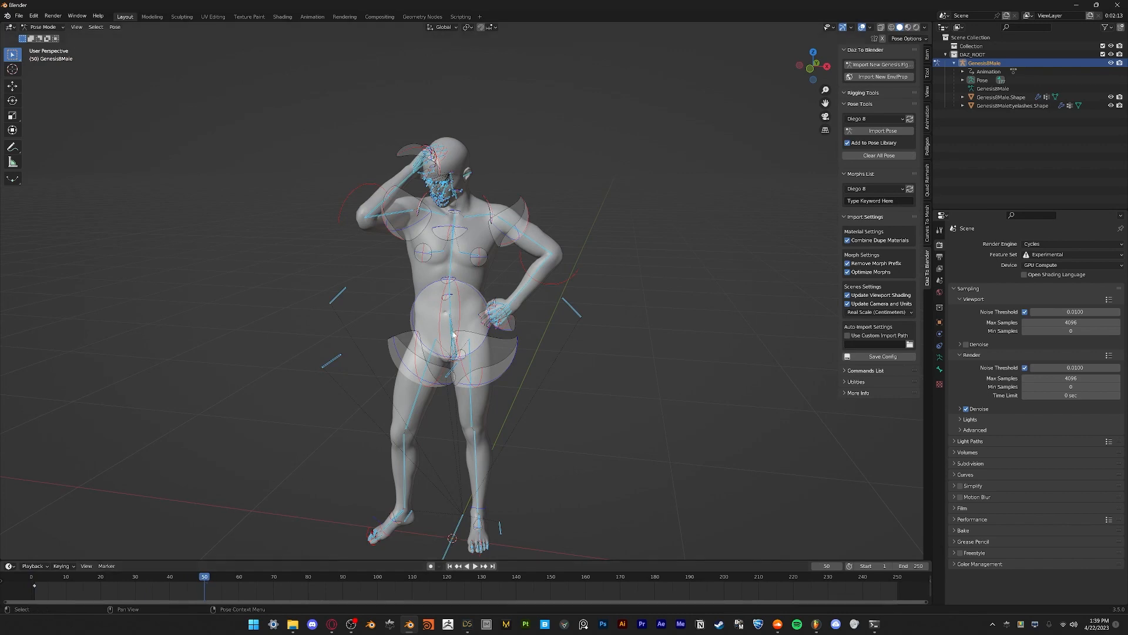
middle_click_drag(500, 329, 488, 366, "shift")
scroll(491, 352, "up", 2)
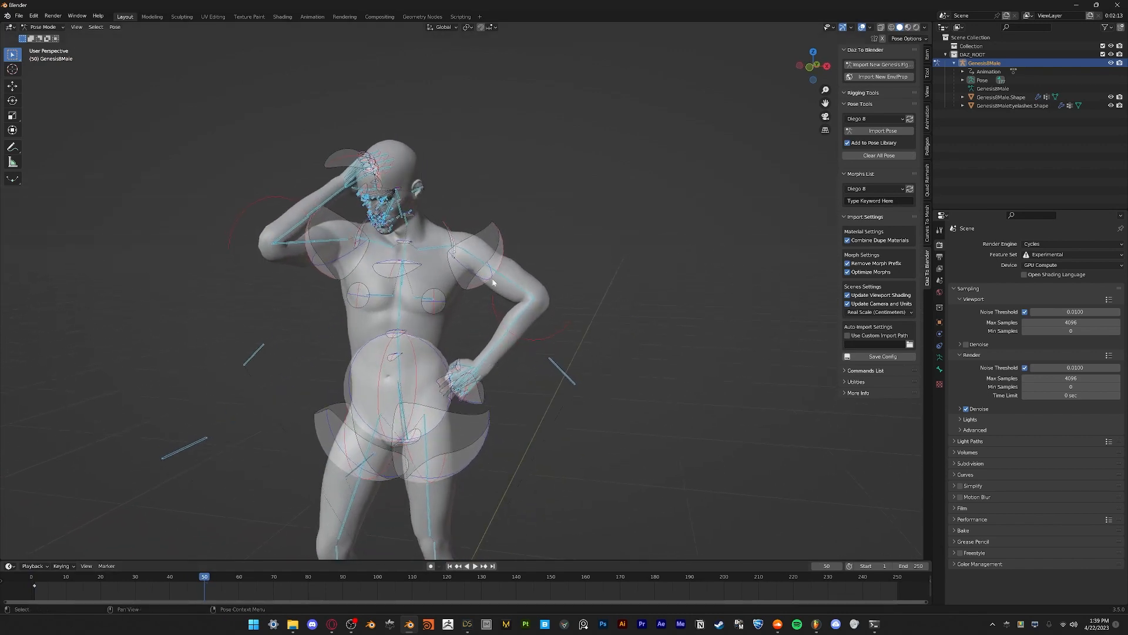
left_click(473, 254)
left_click(263, 581)
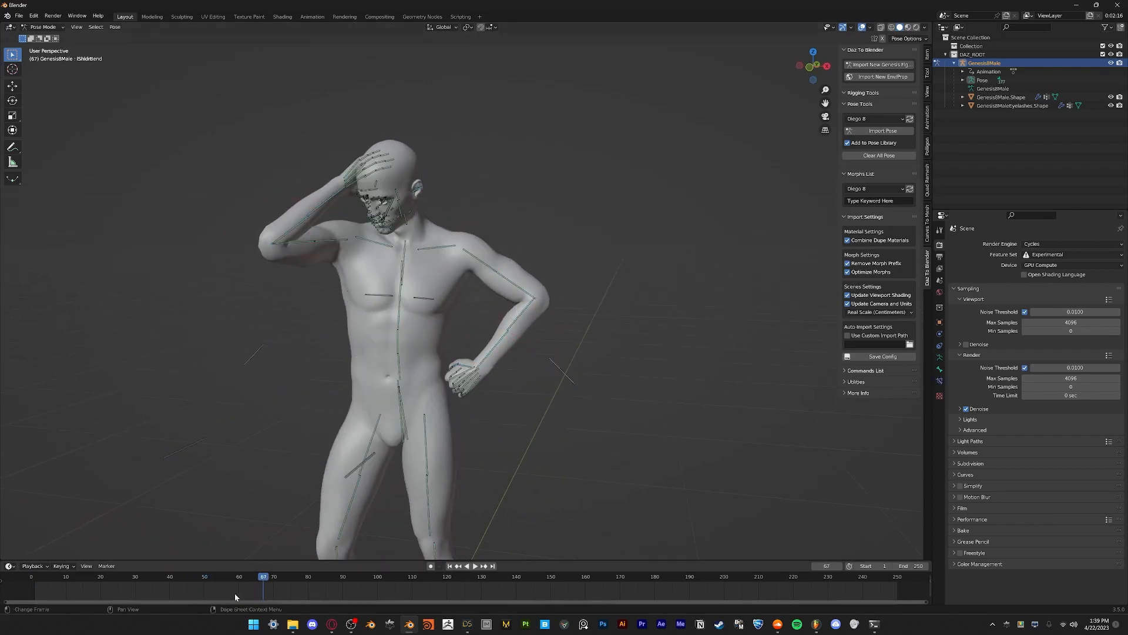
left_click(205, 582)
middle_click_drag(515, 389, 493, 382)
key("r")
key("r")
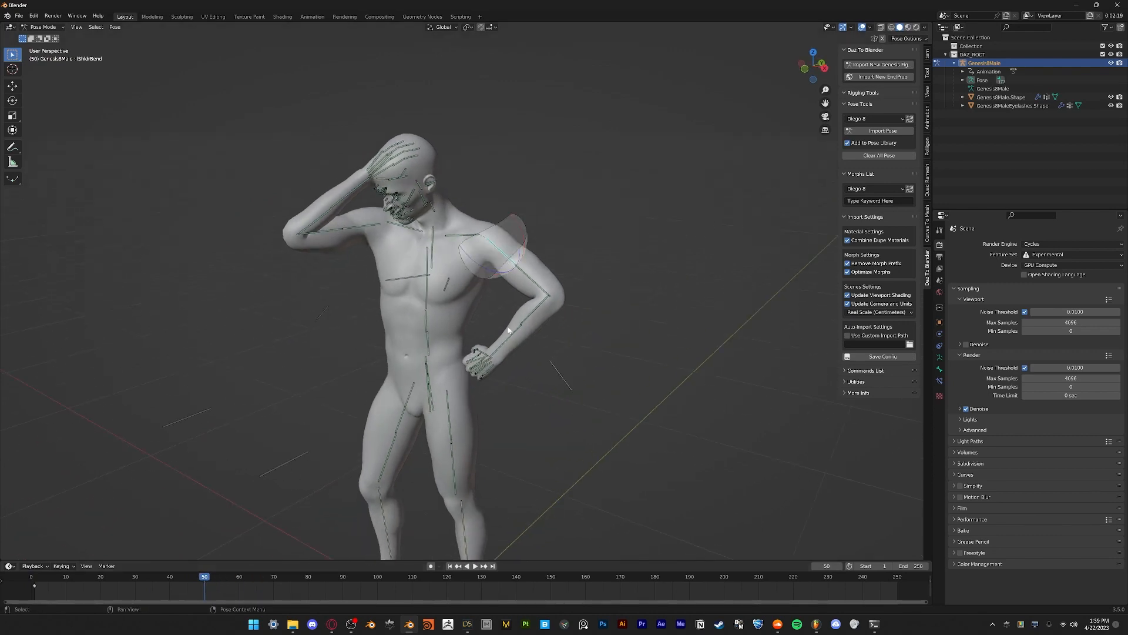
left_click(469, 371)
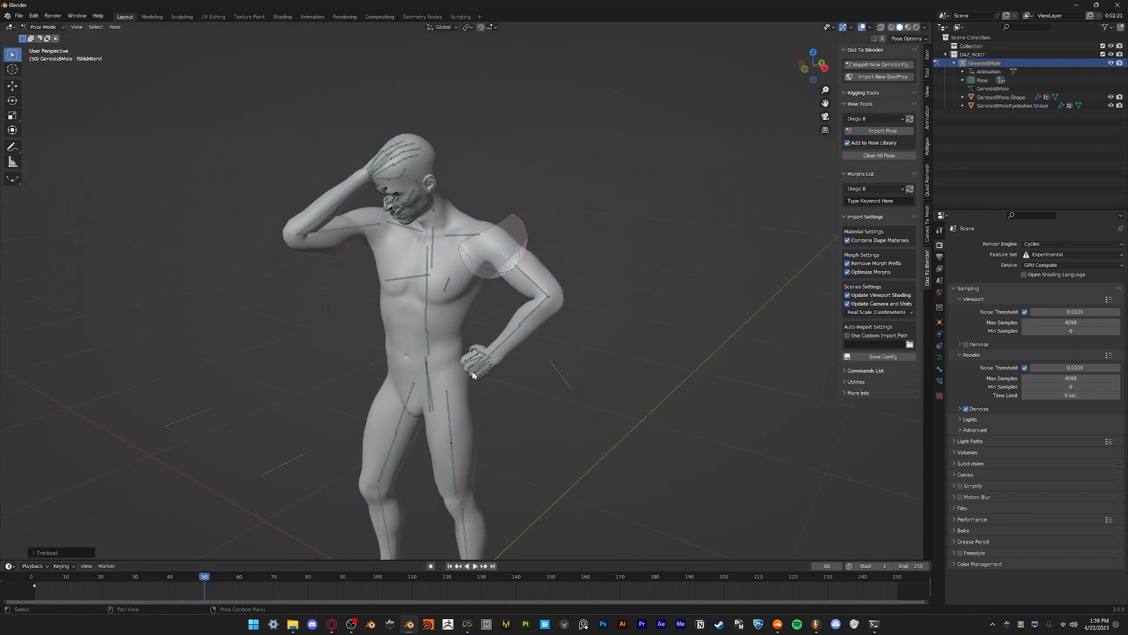
Rotate the left forearm bone freely so the hand swings off the hip and the arm extends outward
left_click(532, 318)
key("r")
key("r")
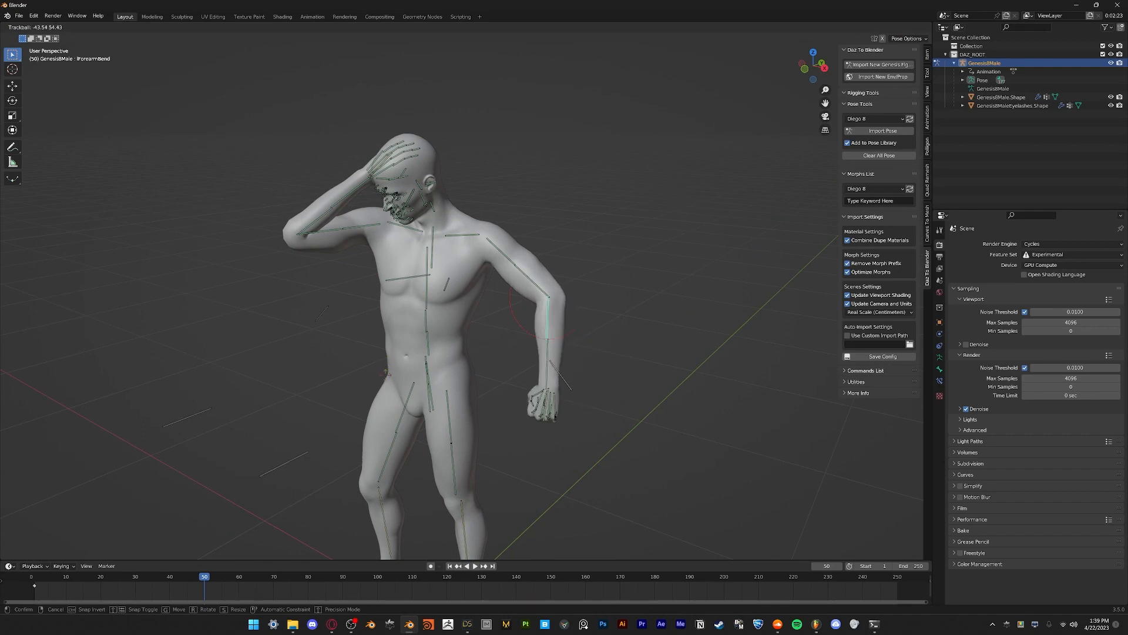
left_click(388, 366)
Rotate the right upper arm and right forearm bones so the hand leaves the head and reaches outward
middle_click_drag(388, 366, 567, 435, "shift")
middle_click_drag(549, 330, 538, 309)
left_click(537, 299)
key("r")
key("r")
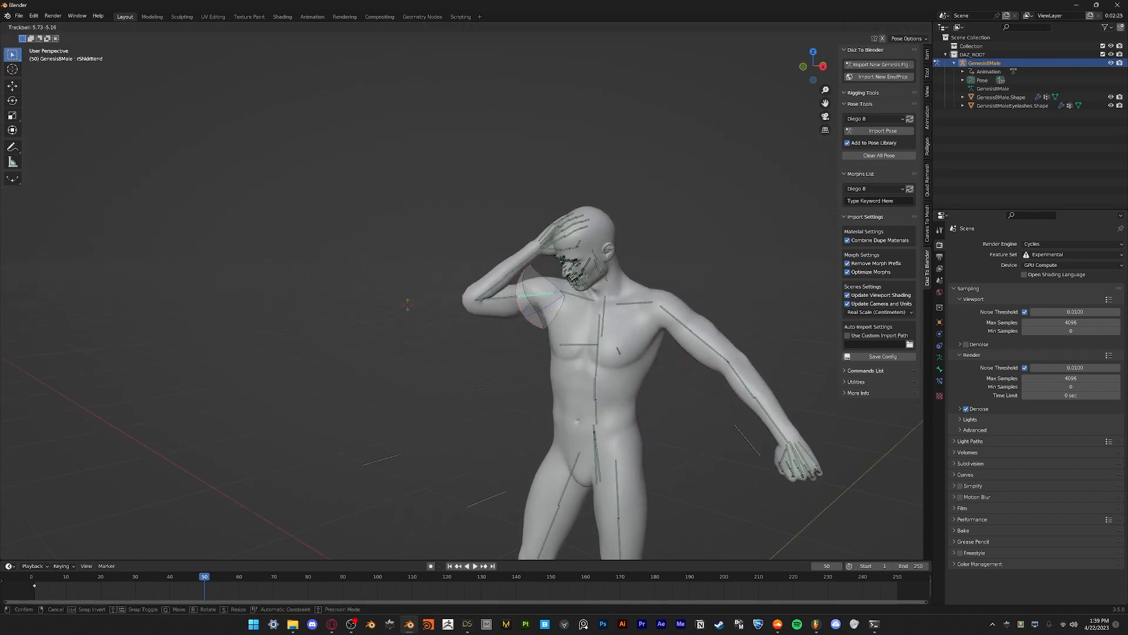
left_click(398, 340)
left_click(509, 310)
key("r")
key("r")
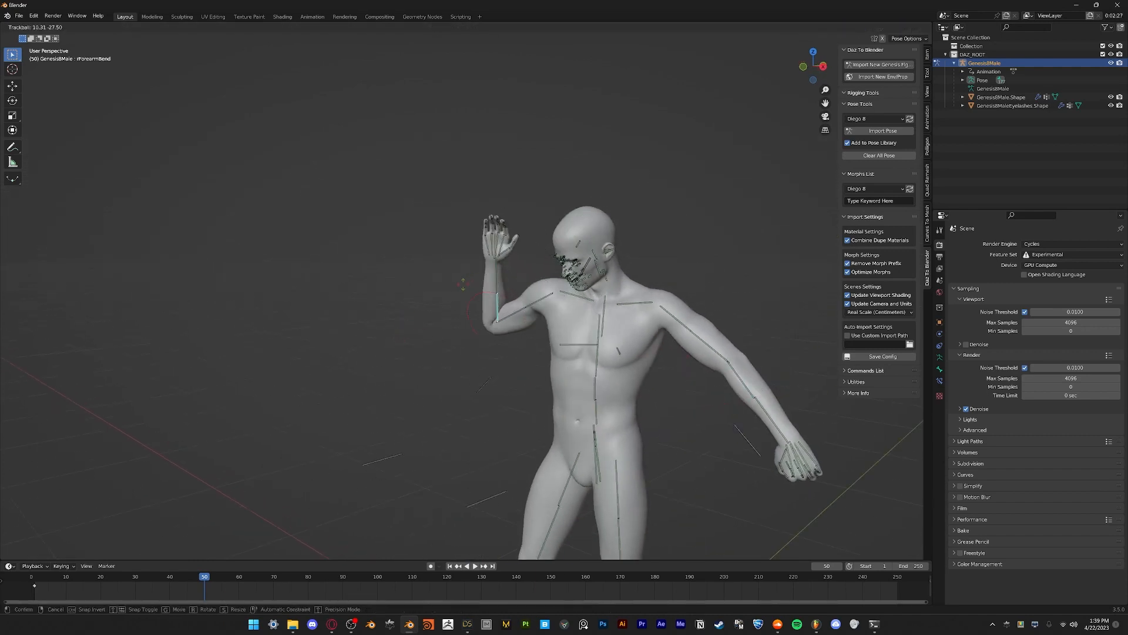
left_click(584, 290)
Rotate the neckLower bone with trackball rotation to raise the head and face it forward
left_click(605, 277)
key("r")
key("r")
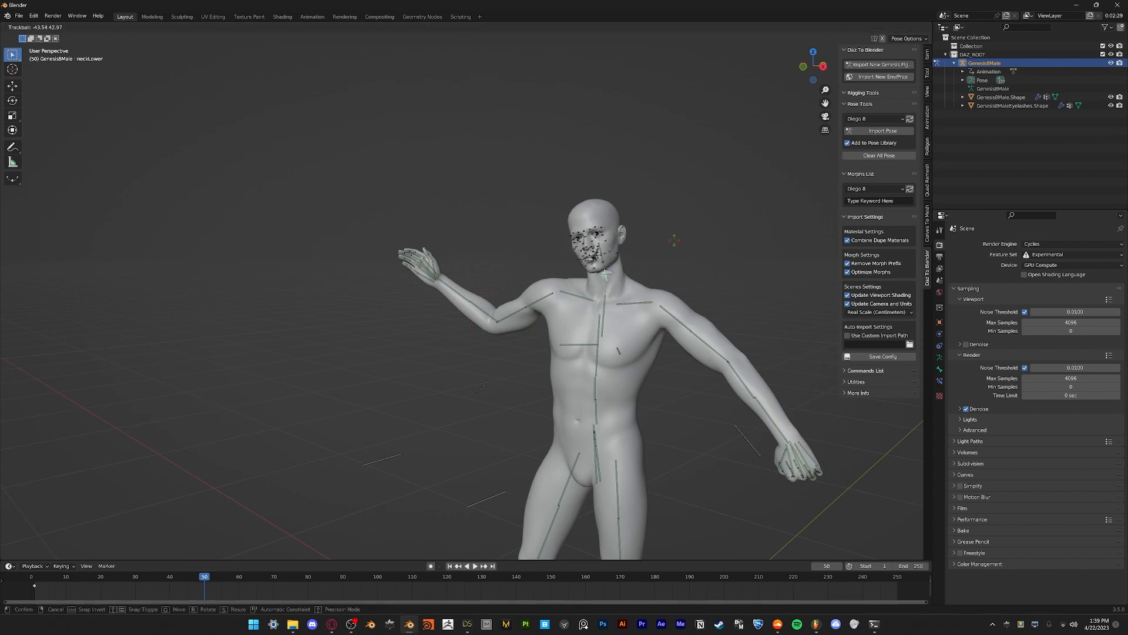
left_click(673, 240)
Keyframe all bones in the new pose at frame 50 and scrub back to frame 1
middle_click_drag(606, 367, 520, 300, "shift")
mouse_move(515, 334)
left_mouse_down("alt")
mouse_move(539, 351)
mouse_move(527, 351)
left_mouse_up("alt")
key("a")
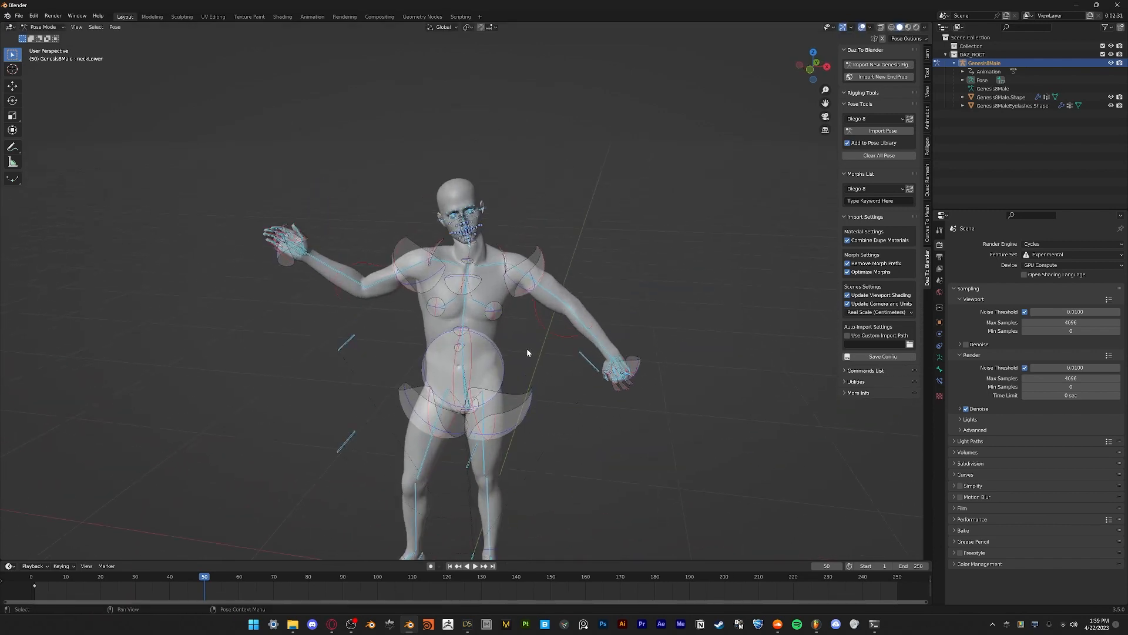
right_click(527, 350)
left_click(527, 350)
left_click_drag(201, 579, 35, 598)
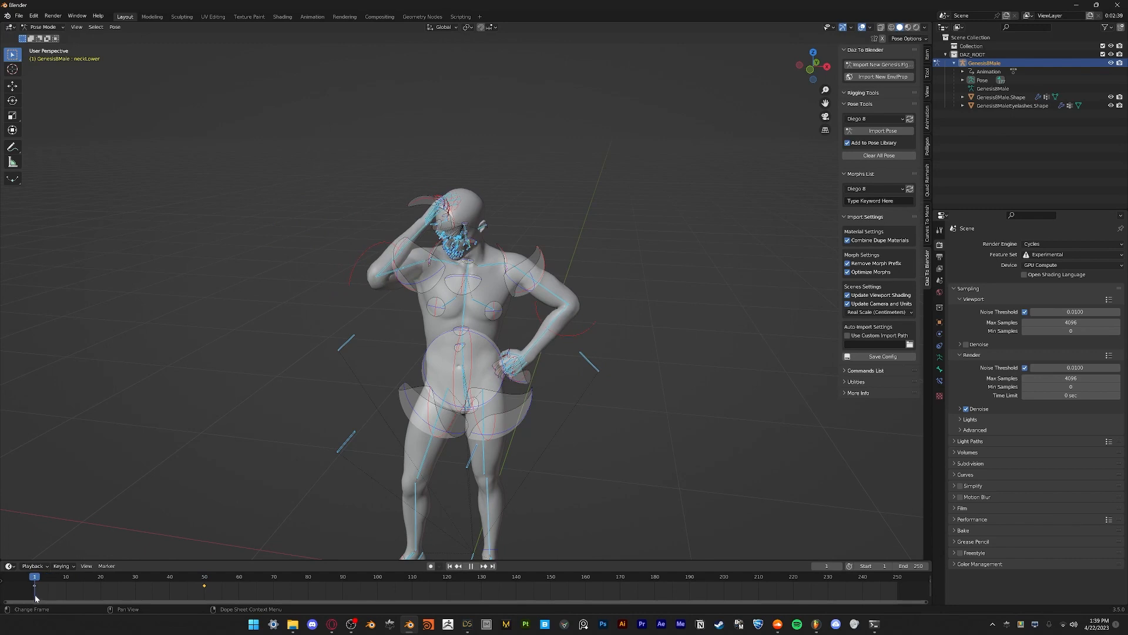
Shift both pose keyframes along the timeline so they sit at about frames 30 and 79
key("a")
key("g")
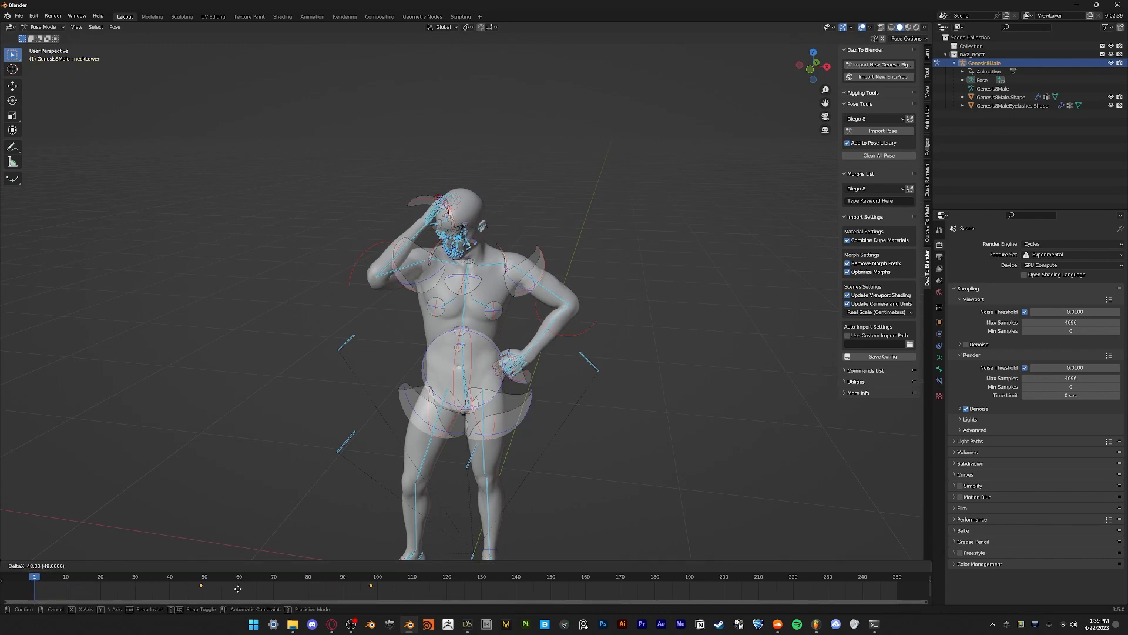
left_click(171, 593)
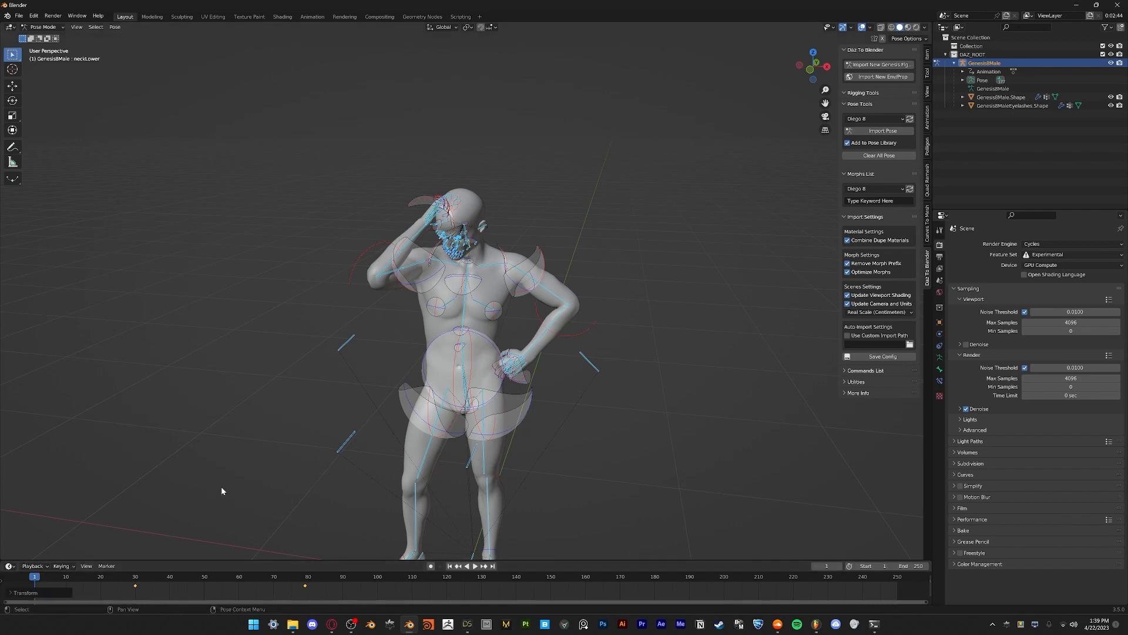
scroll(306, 410, "down", 3)
scroll(330, 370, "up", 2)
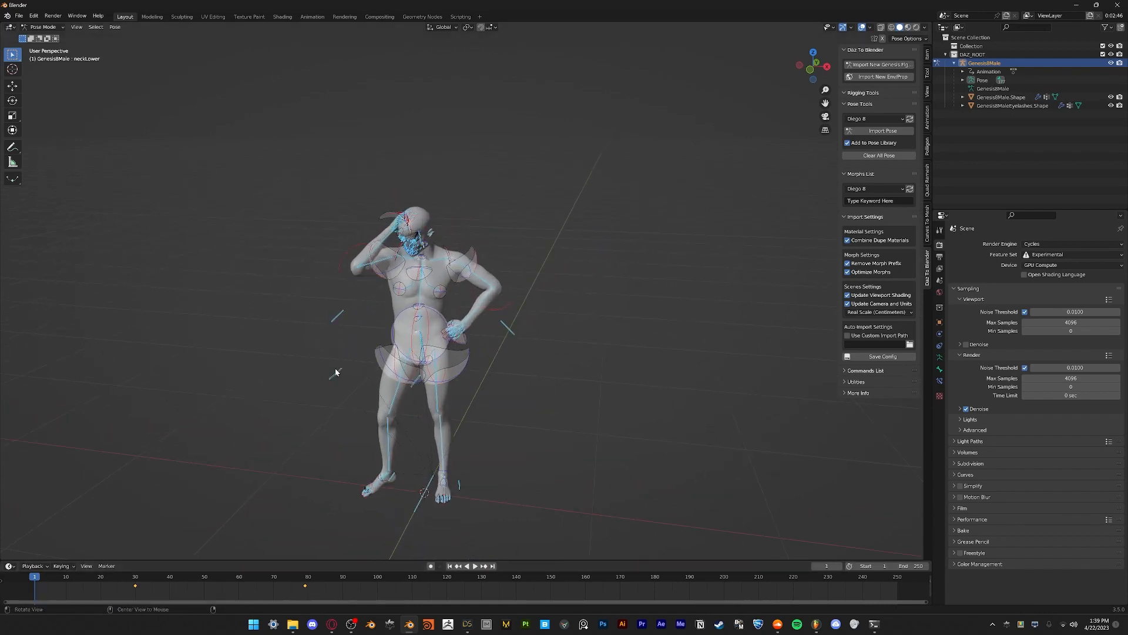
Clear the rotation of all selected bones at frame 1 so the armature returns to its rest pose
key("alt+r")
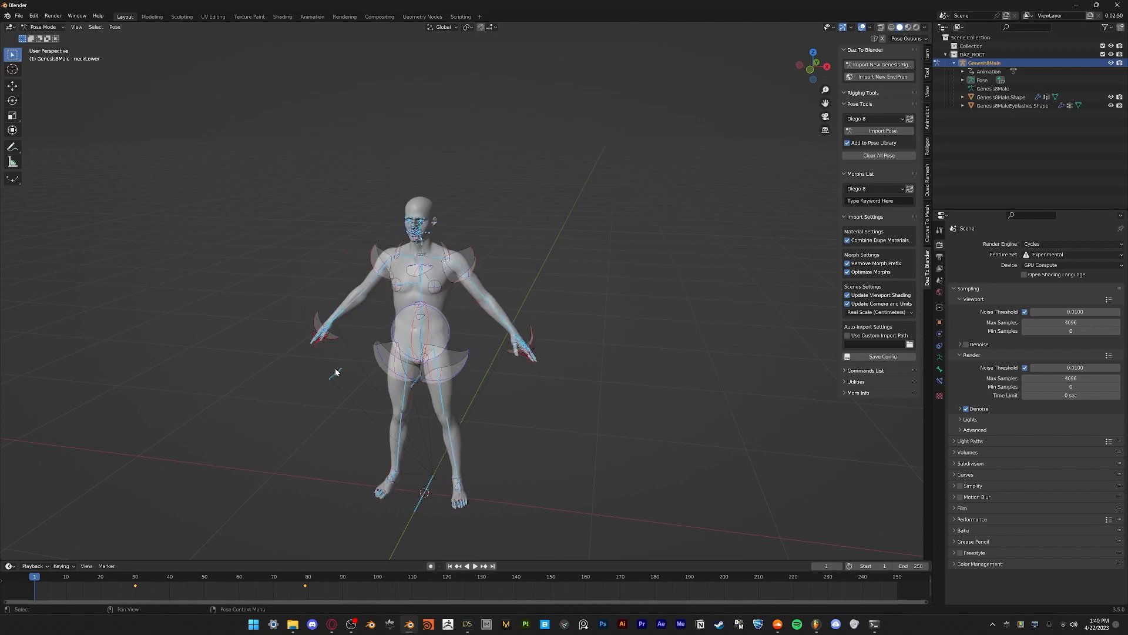
middle_click_drag(336, 372, 524, 325)
scroll(523, 324, "up", 2)
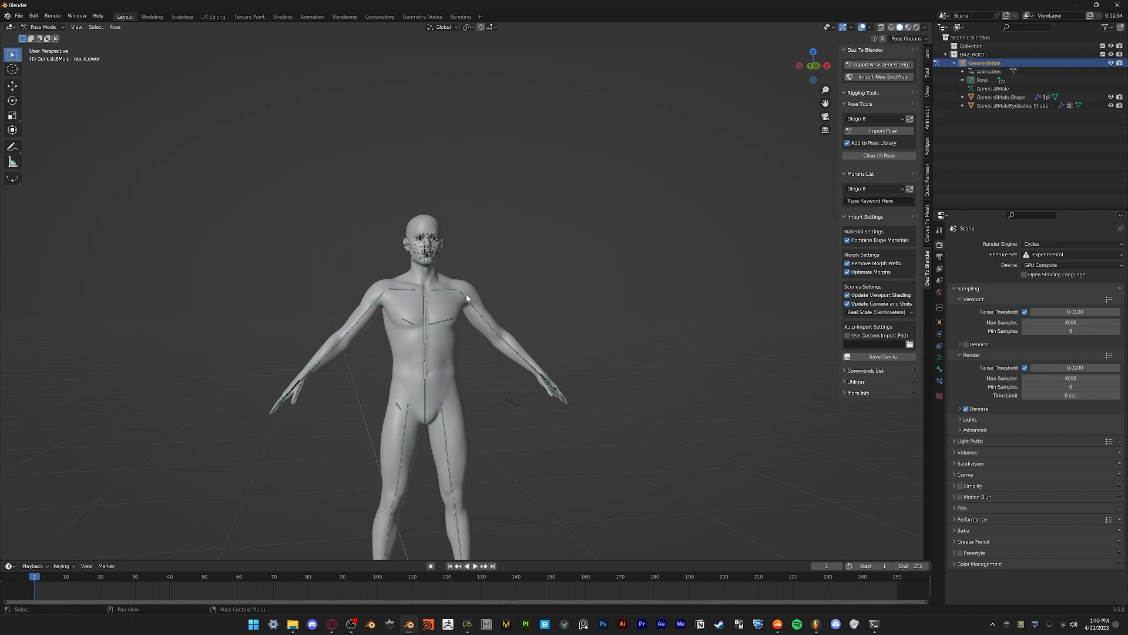
In front view, rotate the left upper arm bone up about 51 degrees and the right one to match, forming a T-pose
left_click(467, 294)
left_click(815, 68)
scroll(558, 294, "up", 1)
key("r")
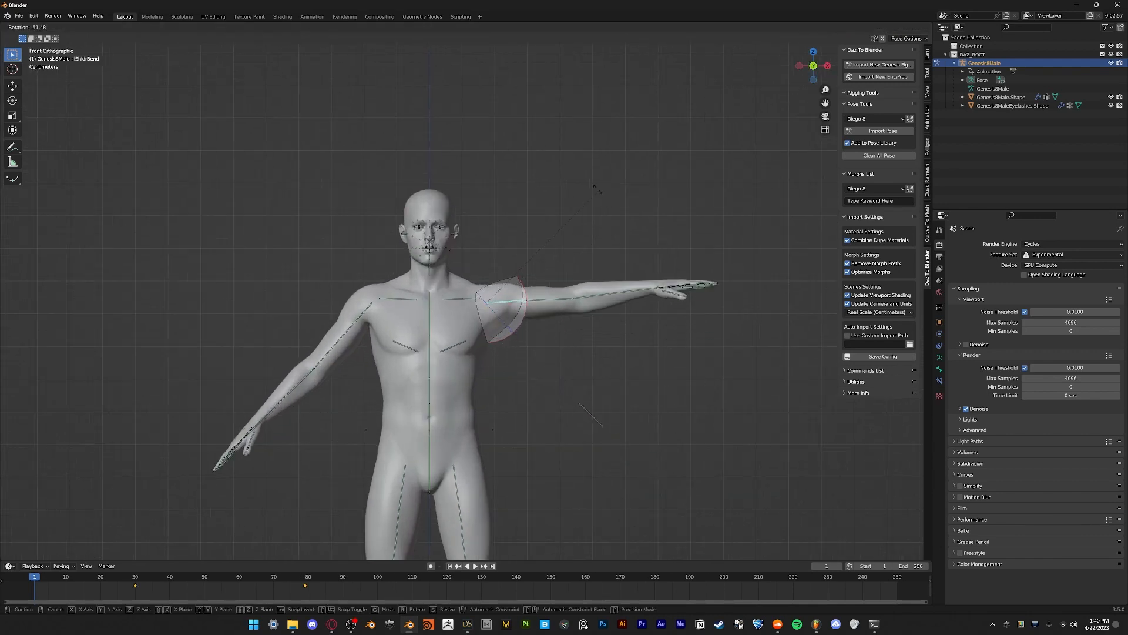
left_click(598, 192)
left_click(352, 321)
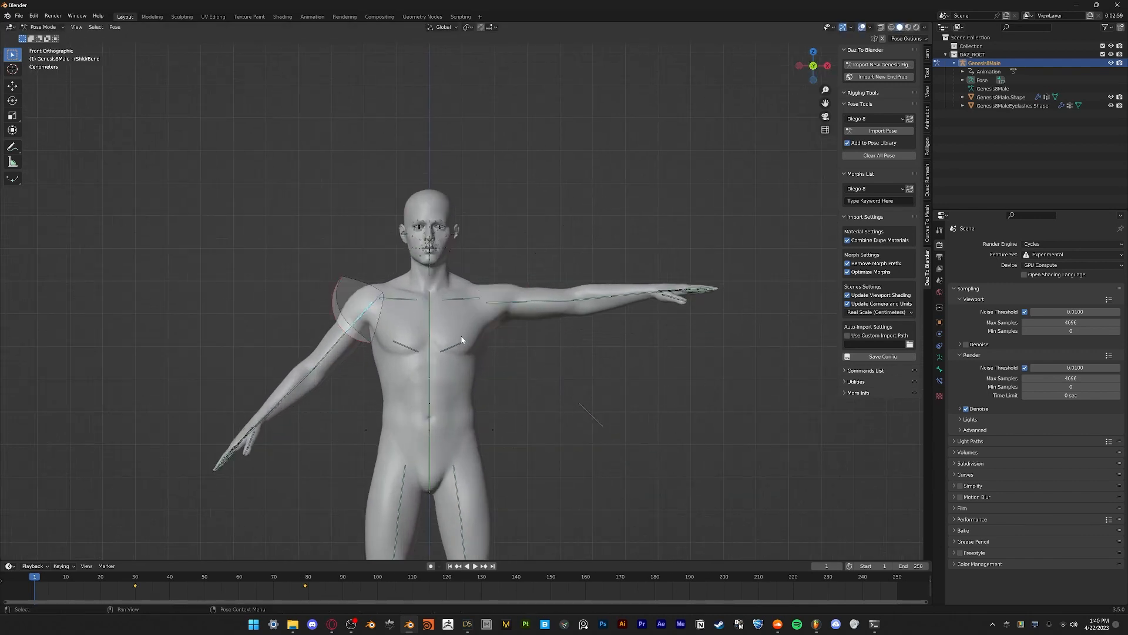
key("r")
left_click(402, 388)
Insert a Location & Rotation keyframe for all bones in the T-pose at frame 1
key("i")
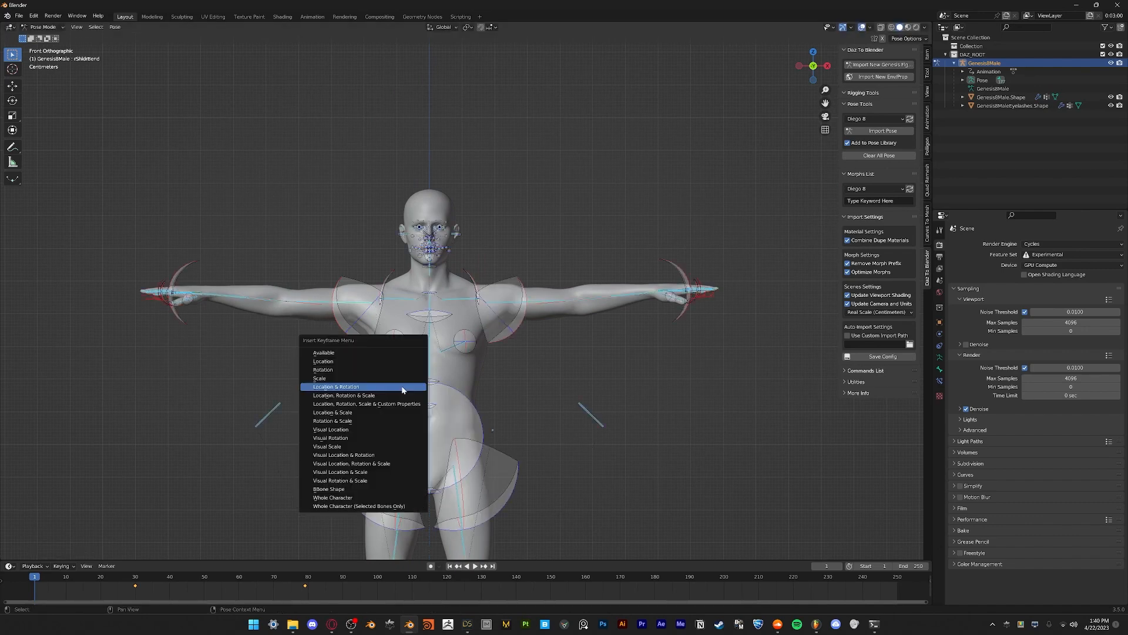
left_click(403, 388)
left_click(639, 299)
scroll(472, 329, "down", 3)
middle_click_drag(477, 333, 478, 276)
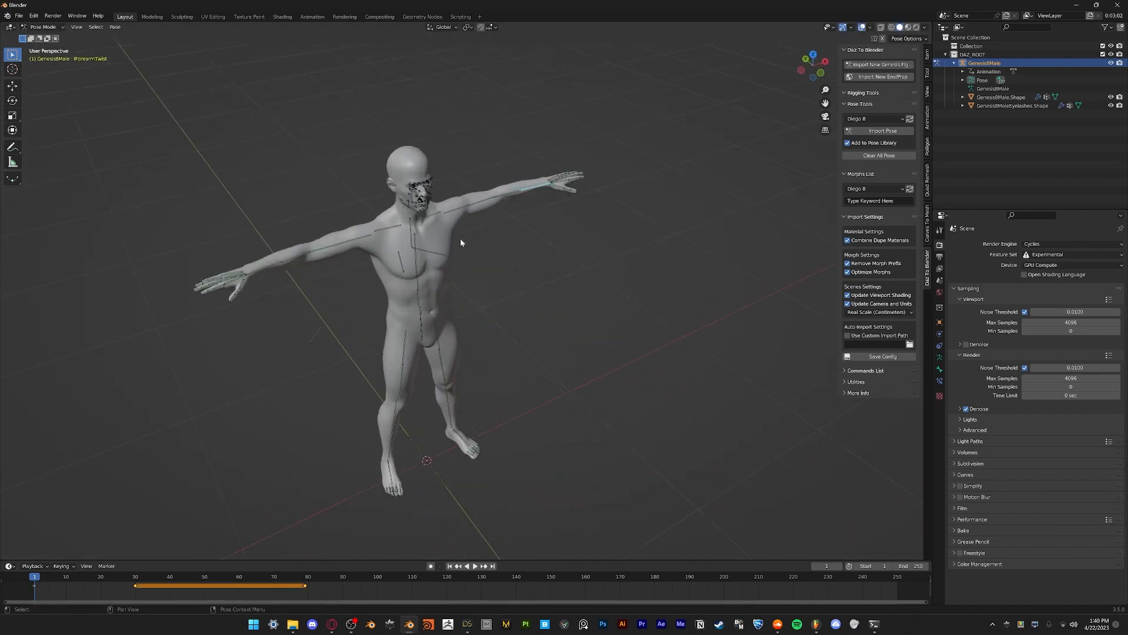
left_click(458, 210)
middle_click_drag(513, 231, 467, 202)
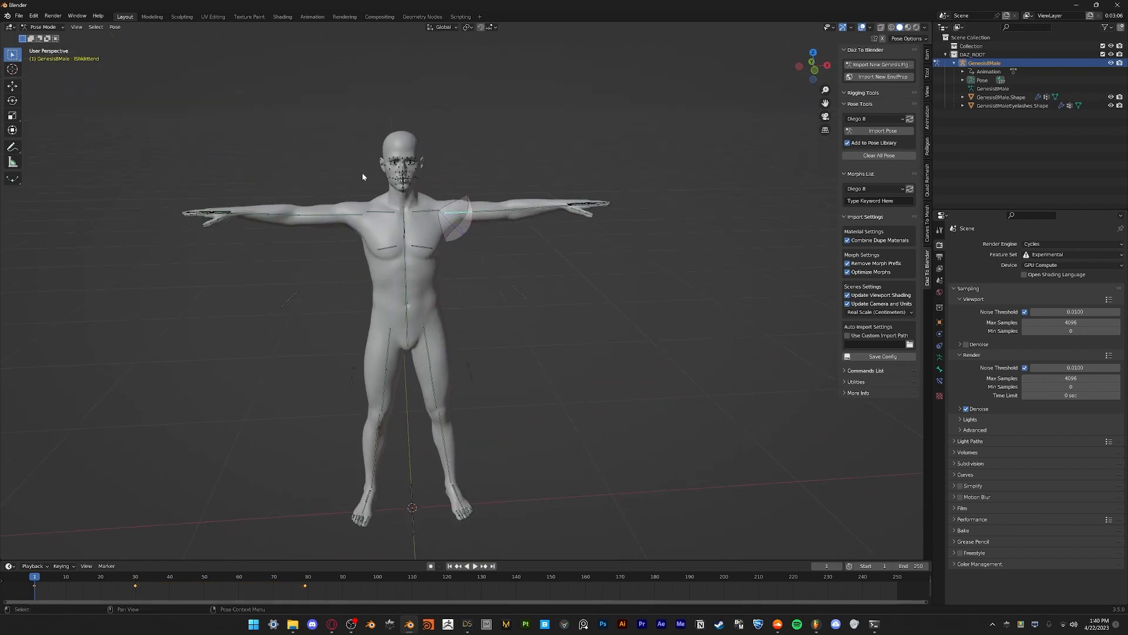
Play the pose animation to check it and scrub back to frame 1
key("space")
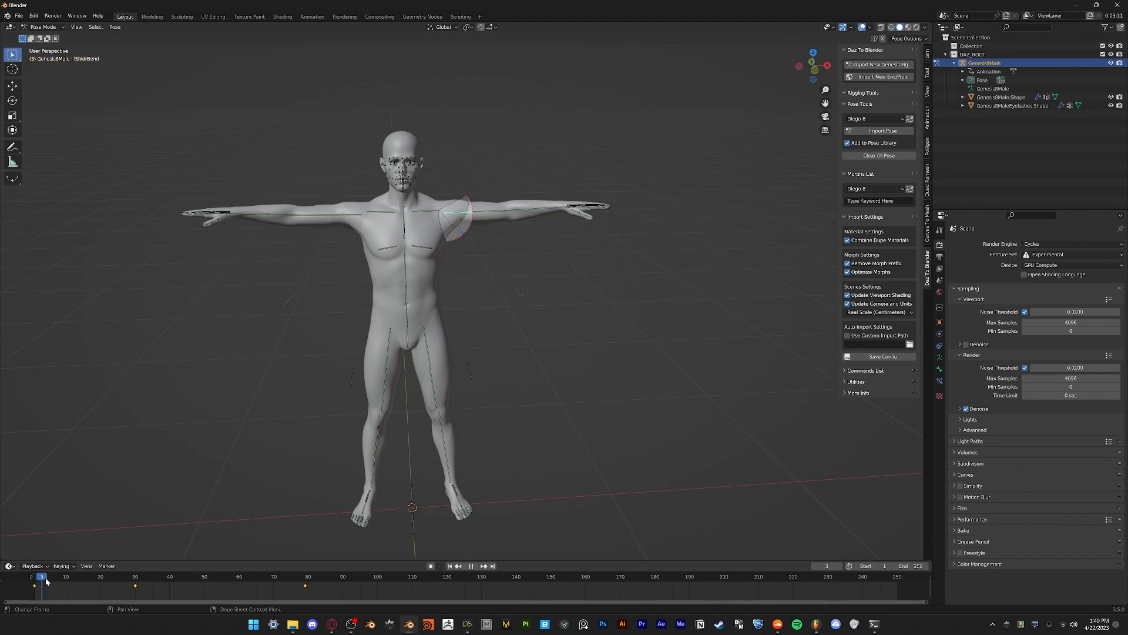
left_click_drag(197, 590, 34, 589)
key("space")
scroll(356, 416, "down", 3)
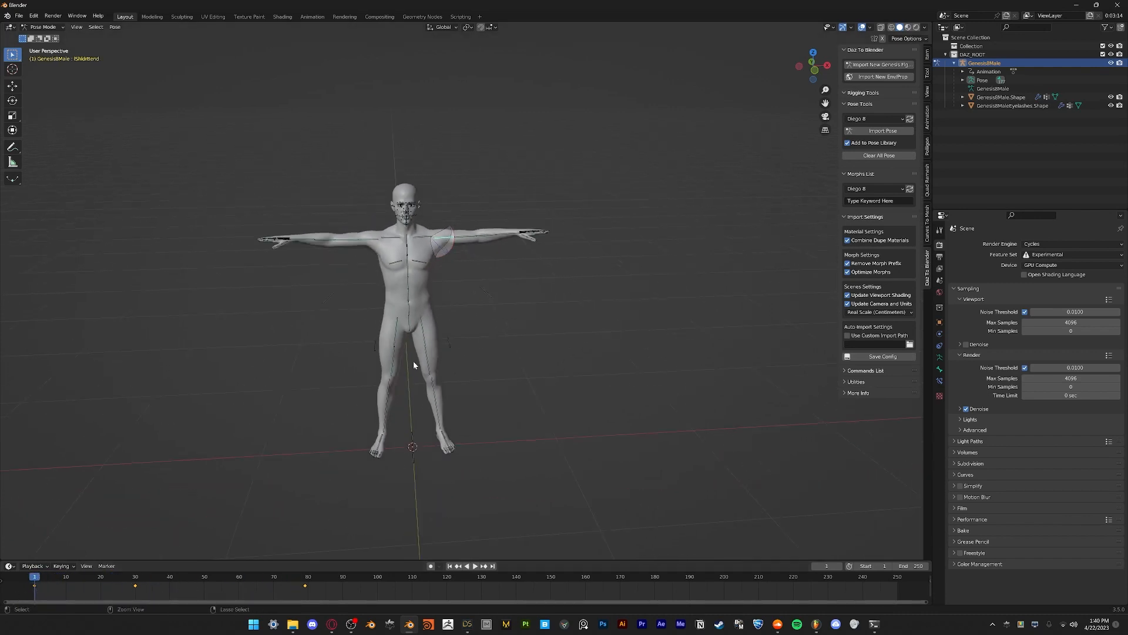
In Object Mode, move the last pose keyframe to frame 80 and set the scene's end frame to 80
key("ctrl+Tab")
left_click_drag(299, 581, 322, 588)
key("g")
left_click(325, 587)
left_click(911, 565)
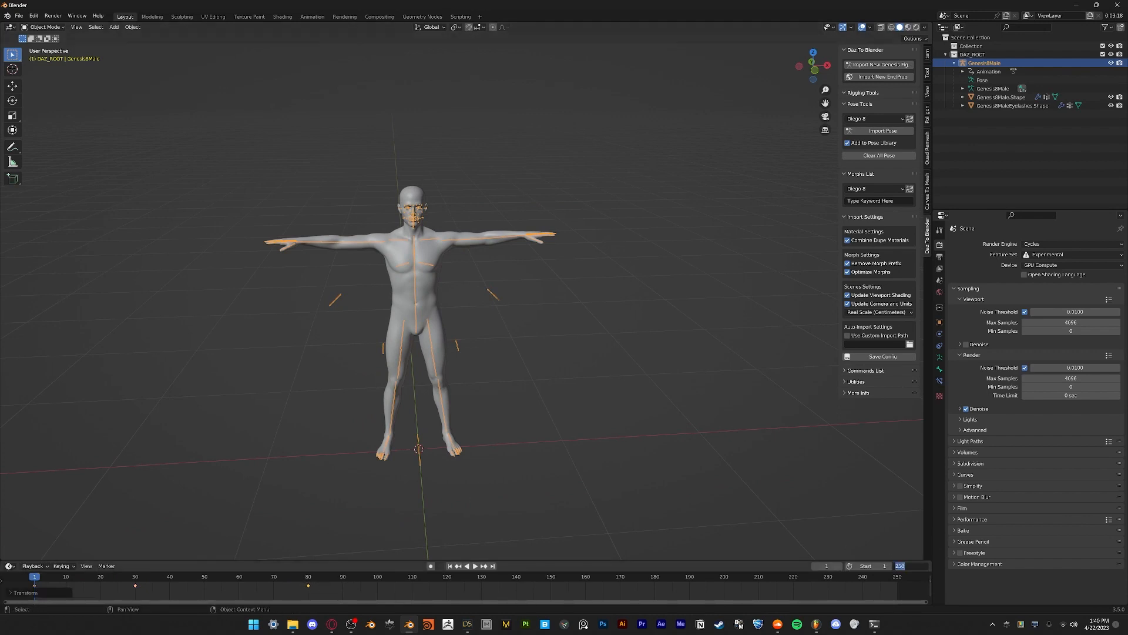
key("Return")
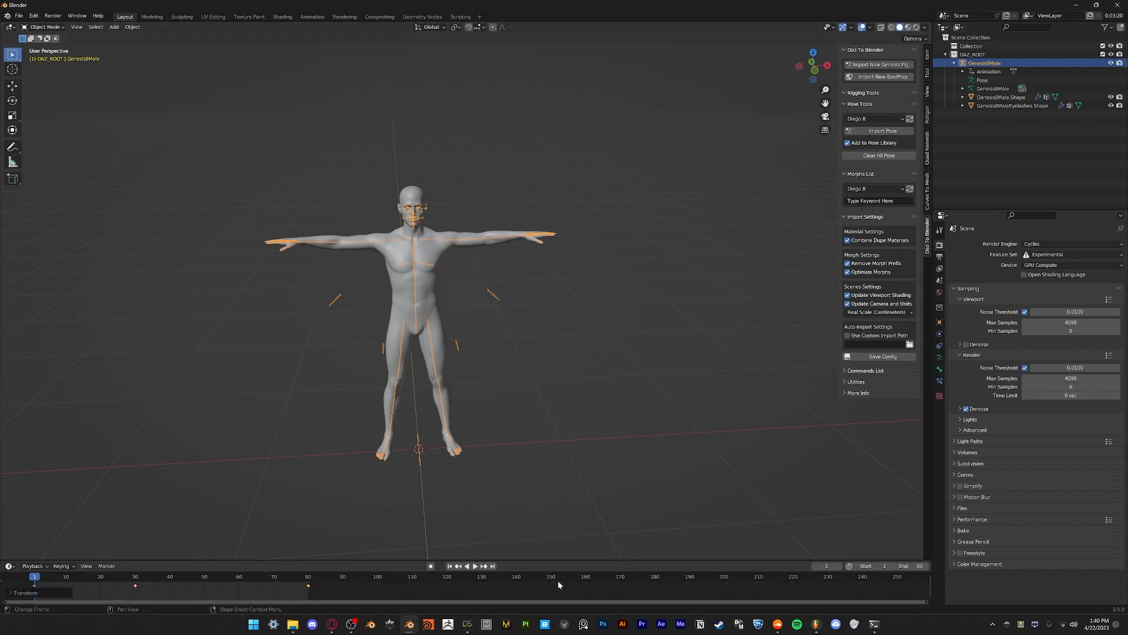
Play the trimmed animation, return to the first frame and deselect the armature
key("space")
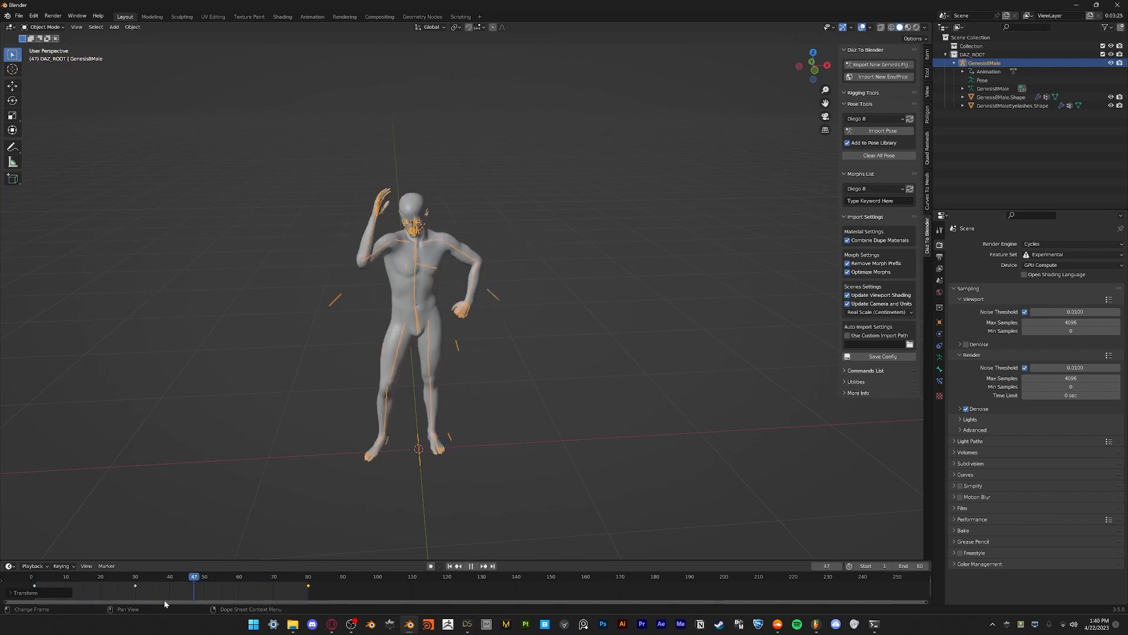
key("space")
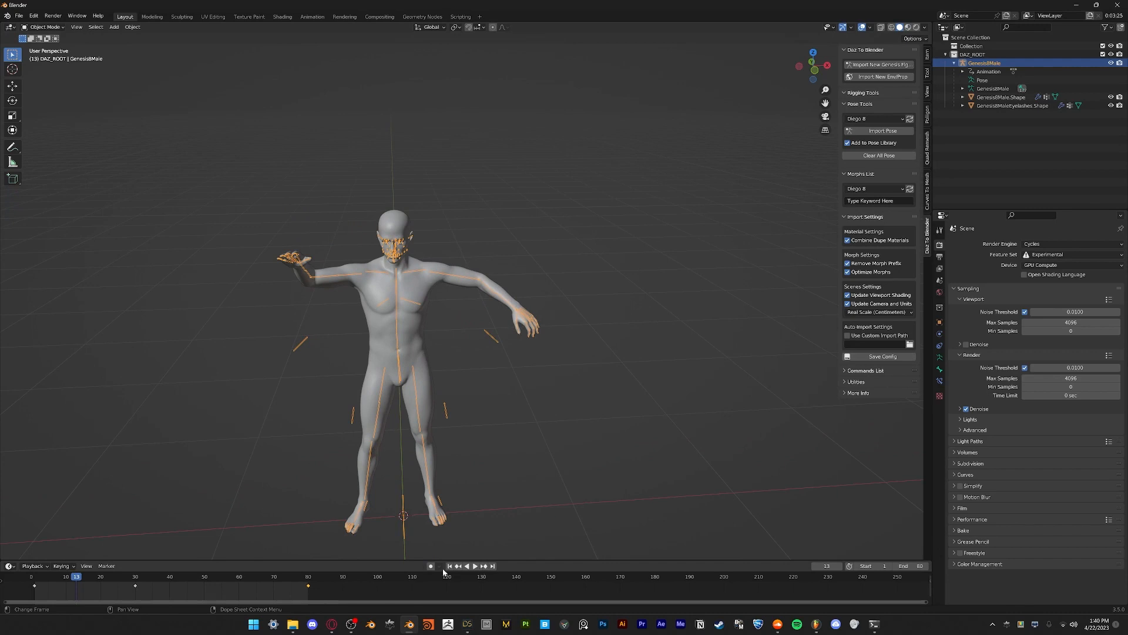
left_click(449, 566)
left_click_drag(483, 399, 496, 453, "alt+shift")
scroll(511, 436, "up", 1)
left_click(555, 391)
left_click_drag(542, 419, 578, 329, "alt+shift")
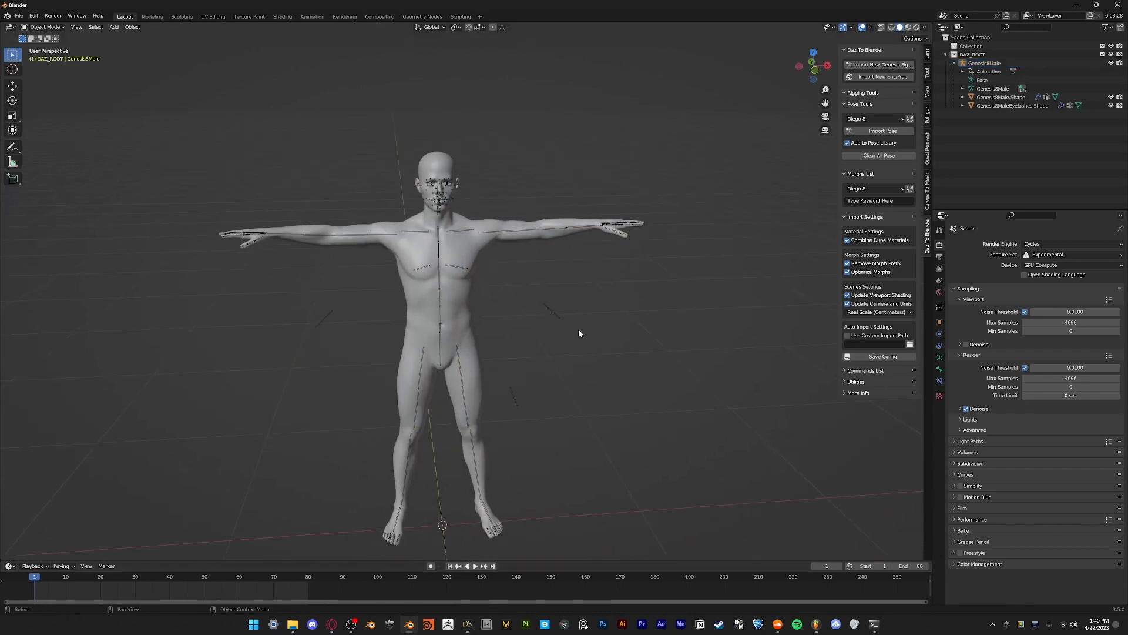
left_click_drag(552, 384, 573, 337, "alt")
Select the character's body mesh and turn on the Face Orientation overlay
left_click(463, 277)
key("q")
left_click(529, 304)
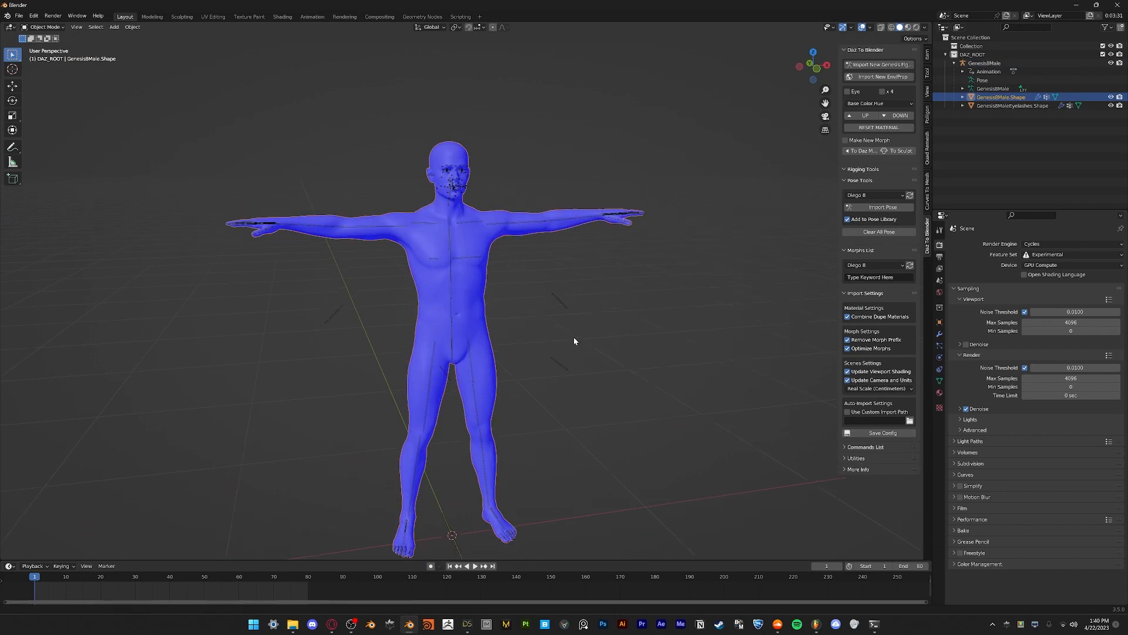
scroll(552, 350, "up", 2)
Toggle the Face Orientation overlay off and back on through the viewport overlay settings
left_click(870, 28)
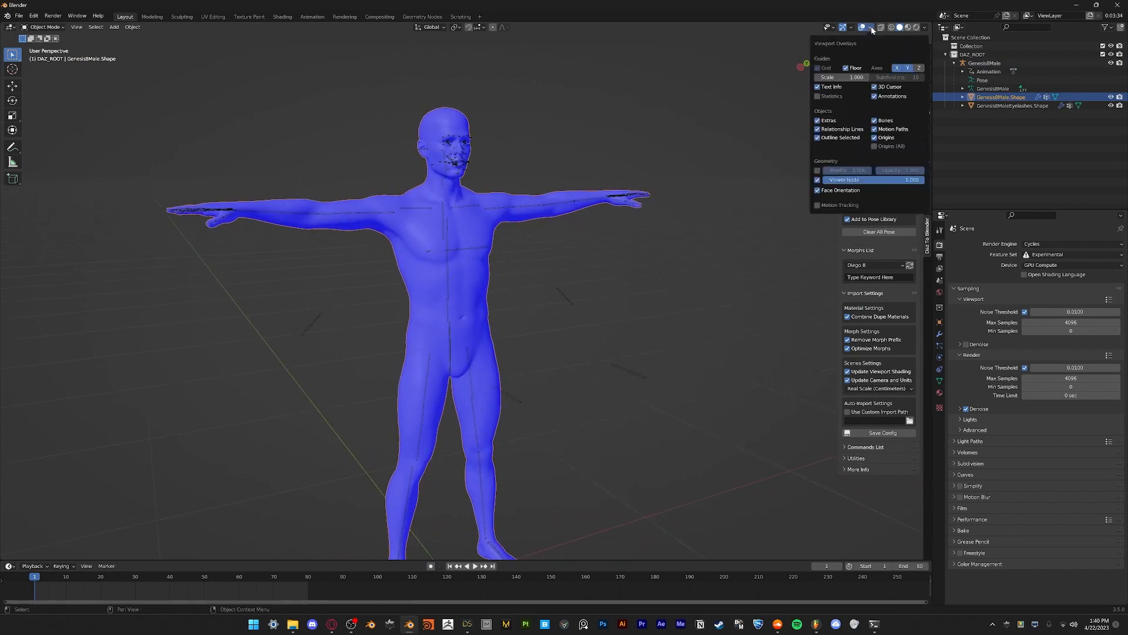
left_click(839, 191)
left_click(839, 191)
scroll(517, 265, "up", 3)
middle_click_drag(516, 282, 462, 293)
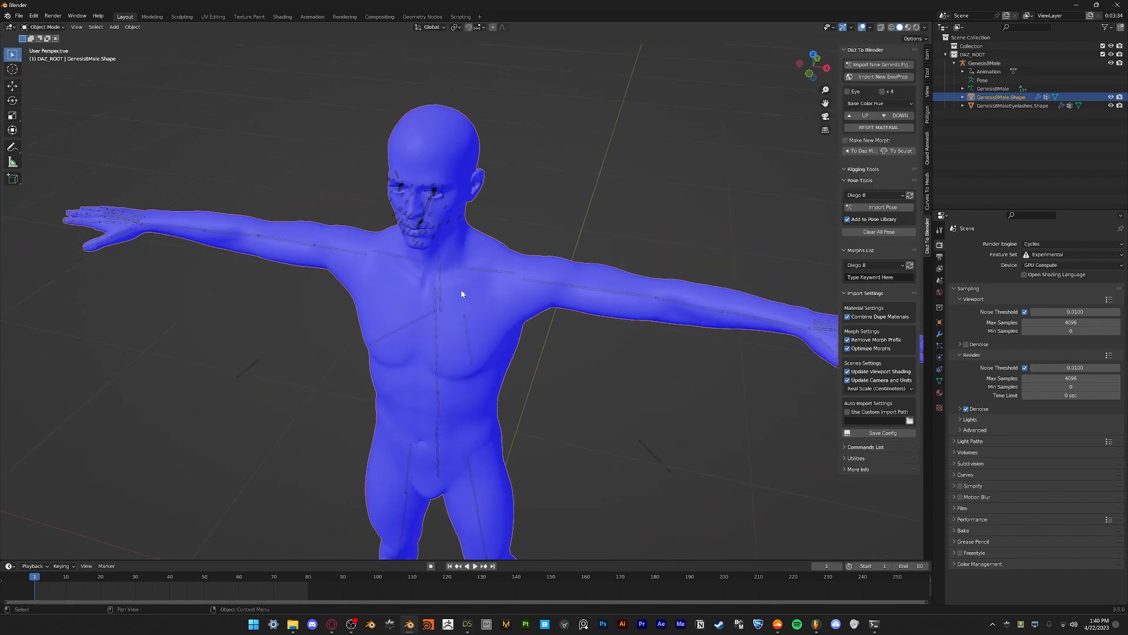
left_click(871, 27)
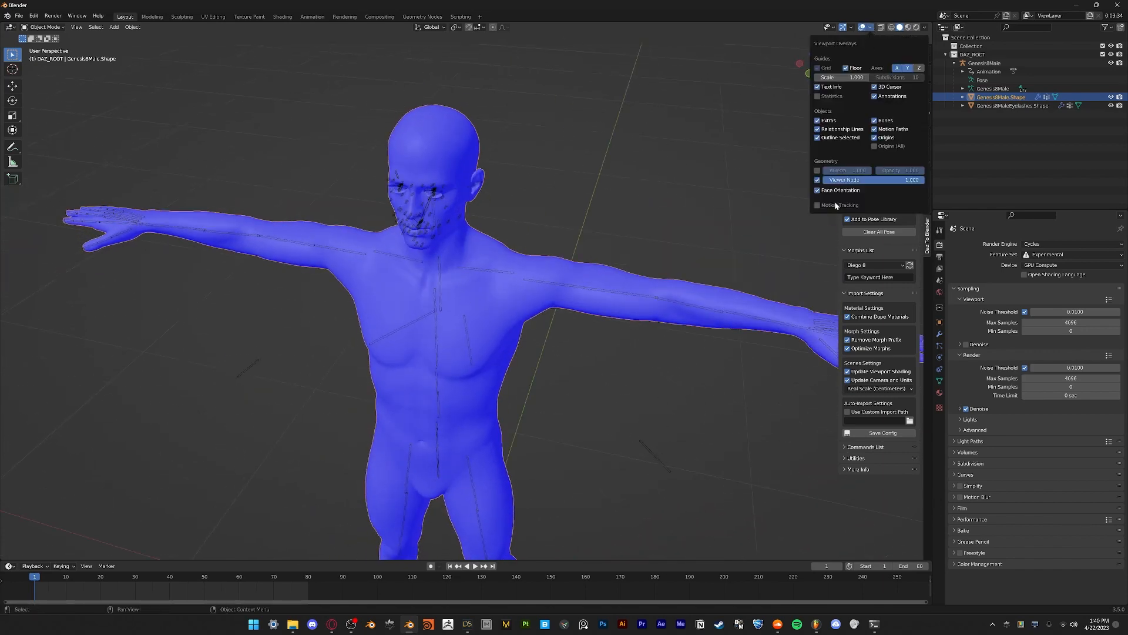
In Edit Mode, select a patch of faces on the left upper arm and flip their normals inward
key("Tab")
scroll(678, 219, "up", 3)
left_click(641, 223)
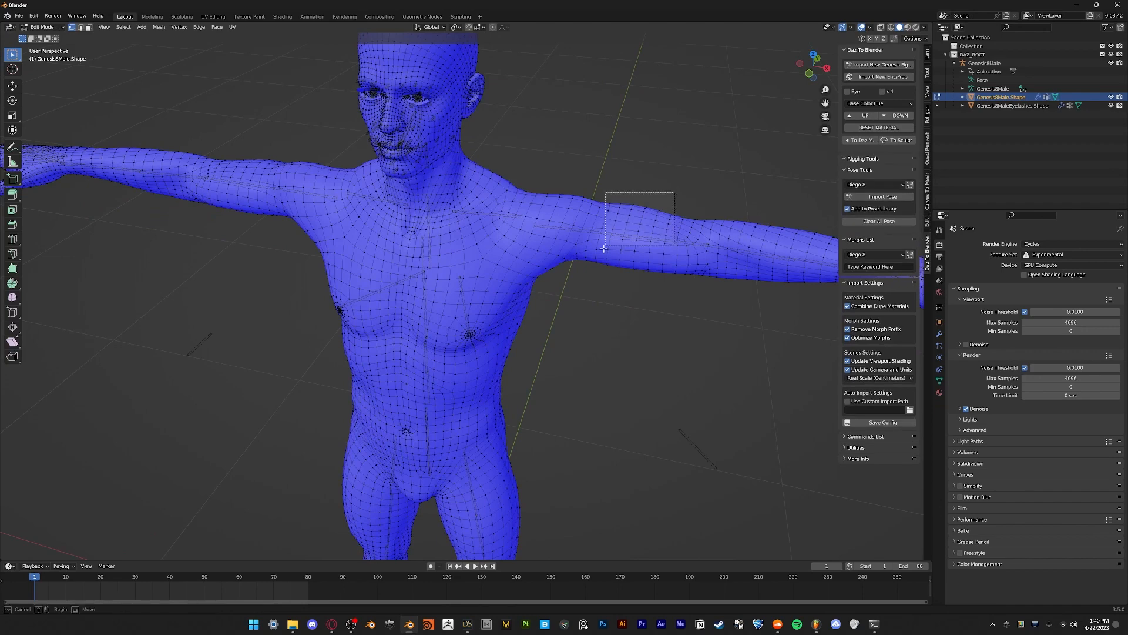
key("shift+n")
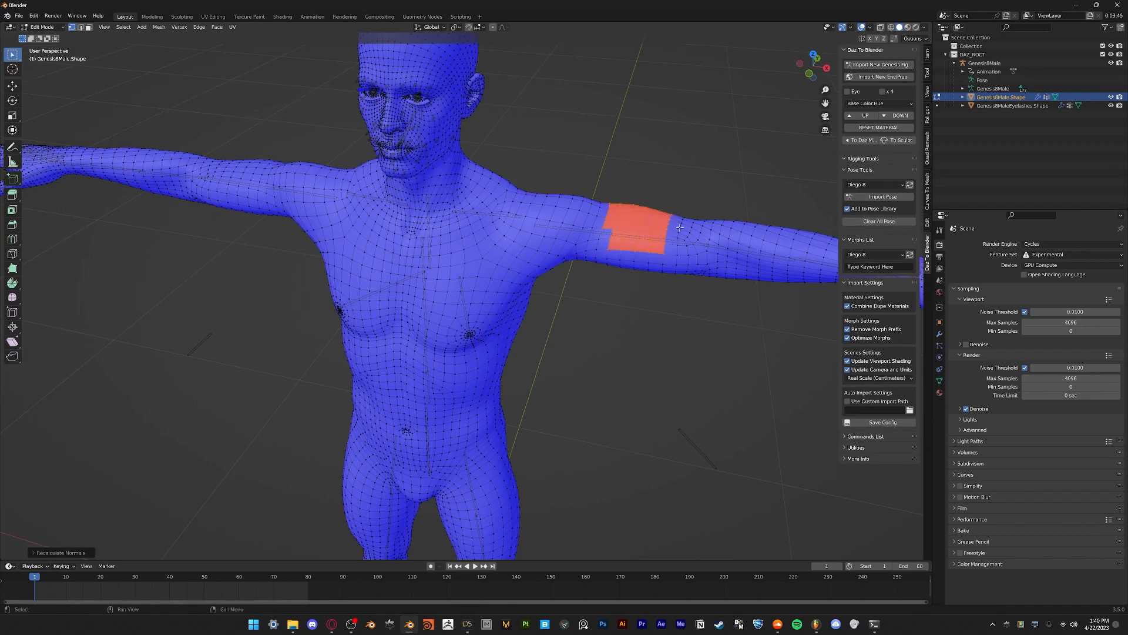
Select all inverted faces on the left upper arm, recalculate their normals outward and return to Object Mode
middle_click_drag(641, 224, 531, 271)
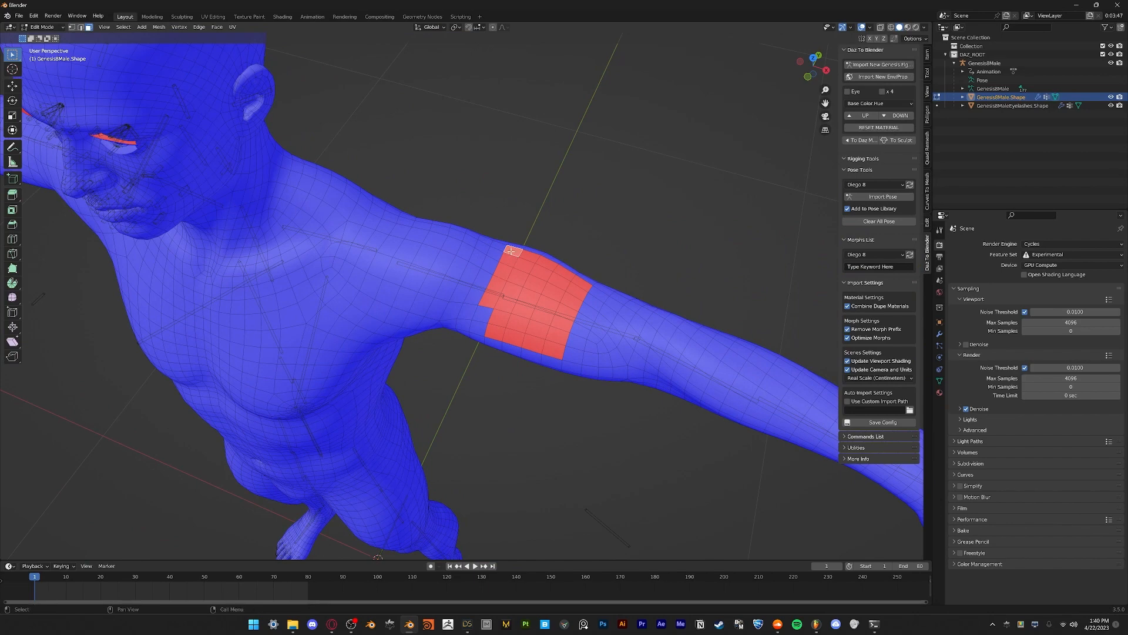
left_click(489, 300, "ctrl")
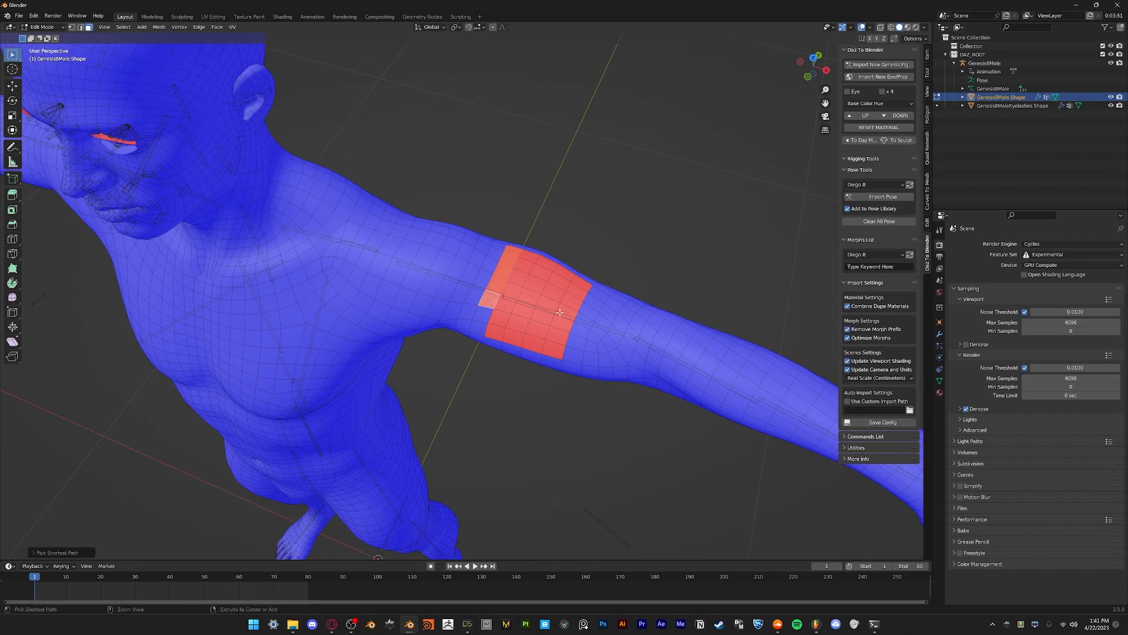
left_click(534, 262, "ctrl")
left_click(518, 336, "ctrl")
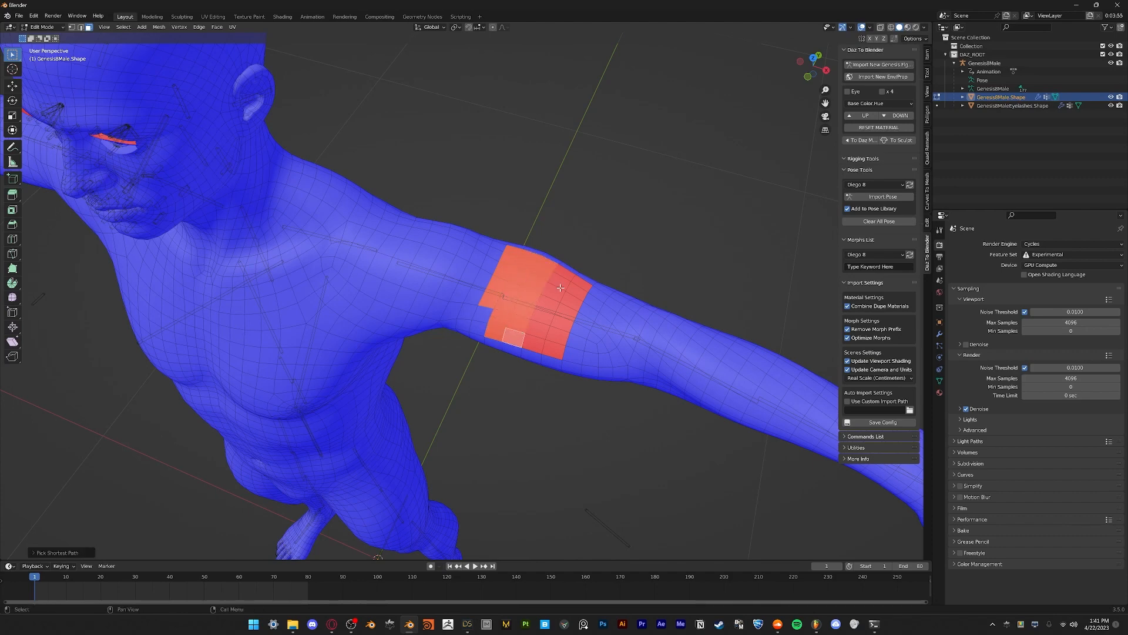
left_click(532, 340, "ctrl")
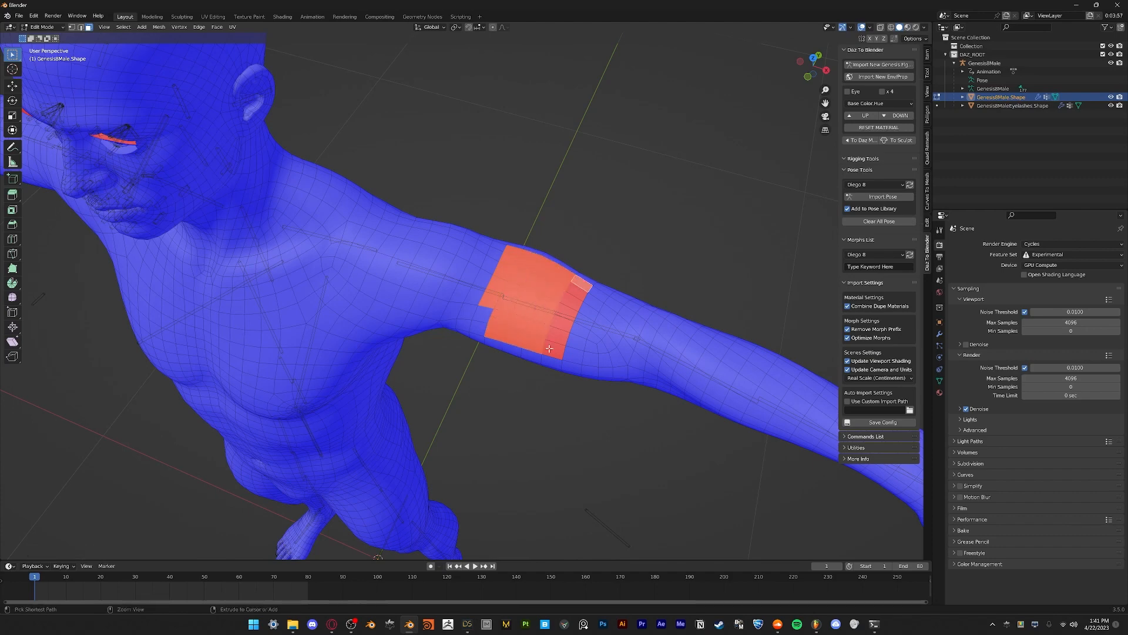
middle_click_drag(579, 282, 556, 318)
key("shift+n")
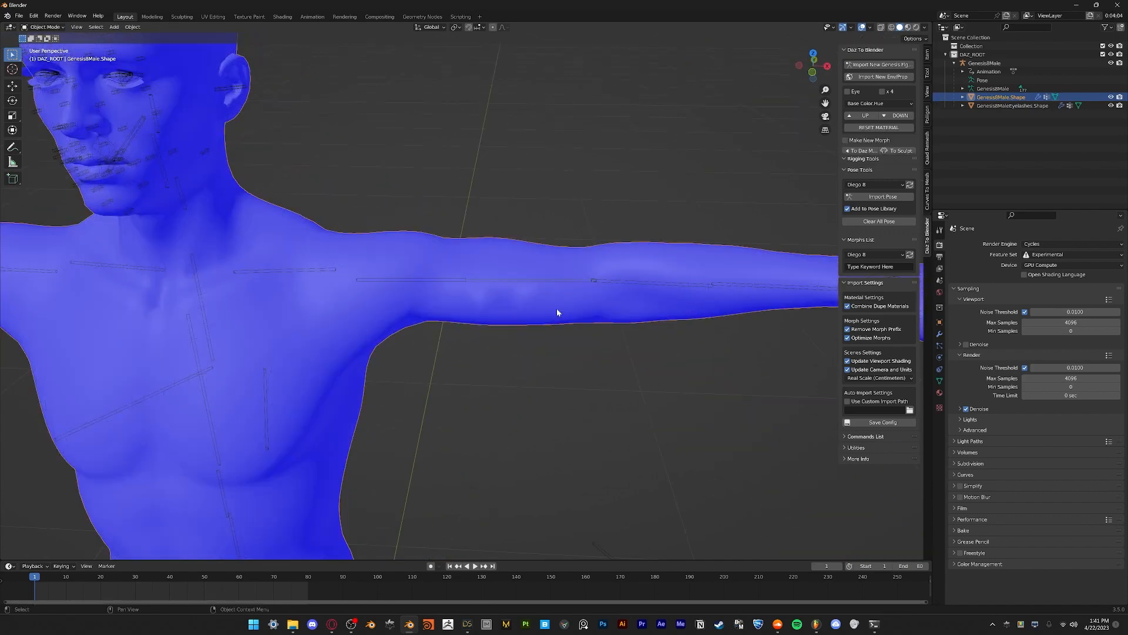
Turn off the Face Orientation overlay and deselect the body mesh
scroll(559, 312, "down", 5)
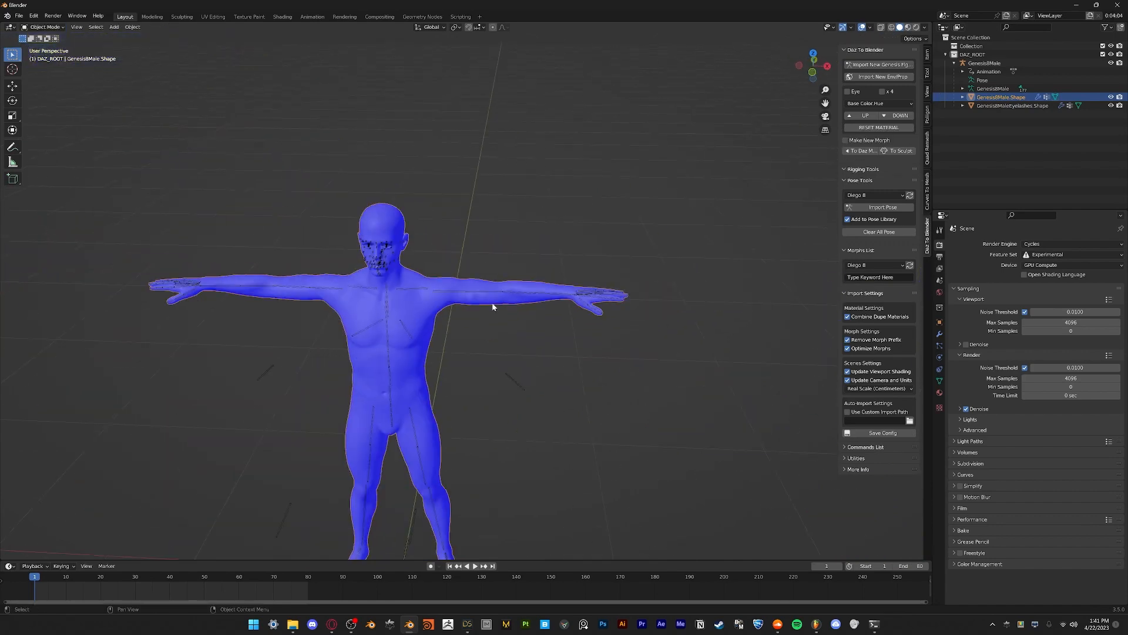
middle_click_drag(492, 302, 500, 301)
left_click(870, 27)
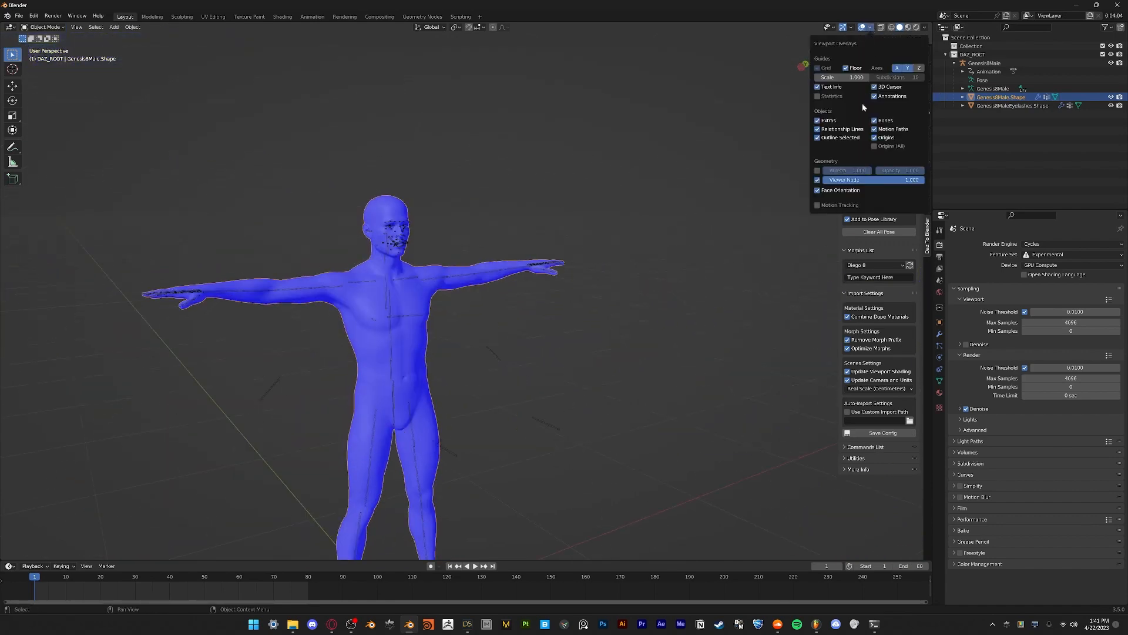
left_click(837, 192)
middle_click_drag(529, 199, 419, 227)
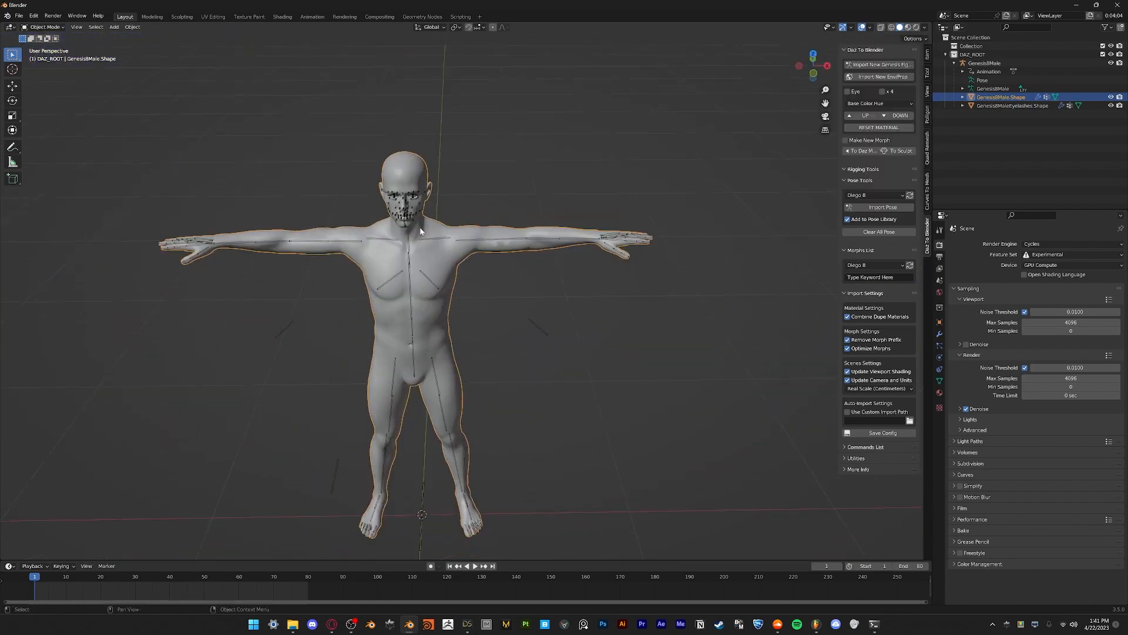
left_click(478, 197)
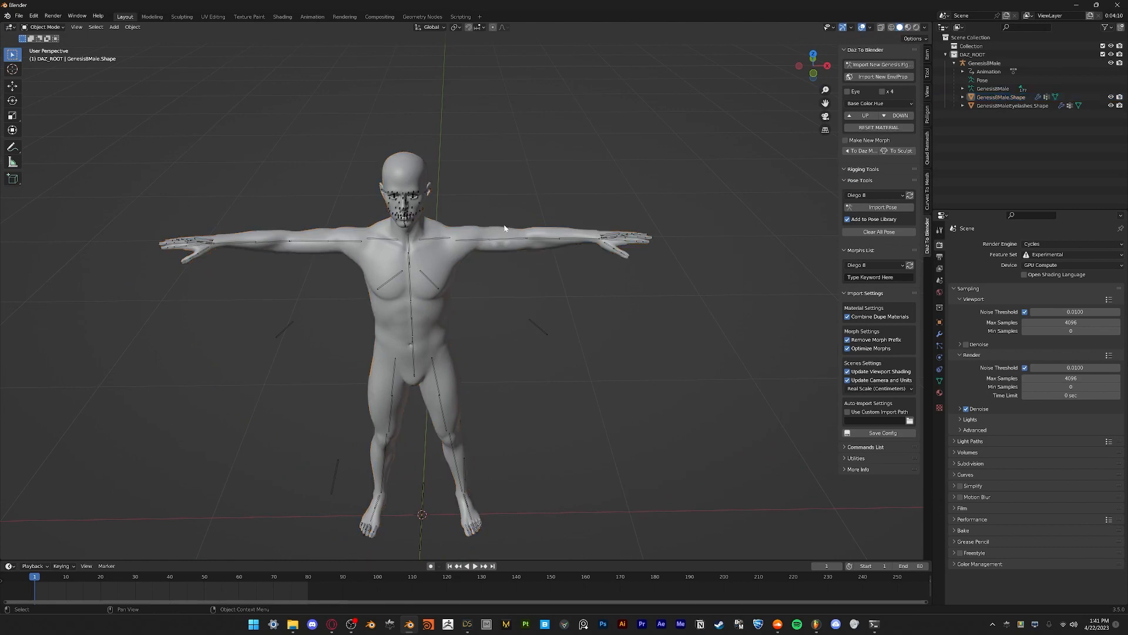
Select the character's body mesh and open the Alembic export dialog
middle_click_drag(505, 228, 532, 311)
scroll(535, 268, "up", 4)
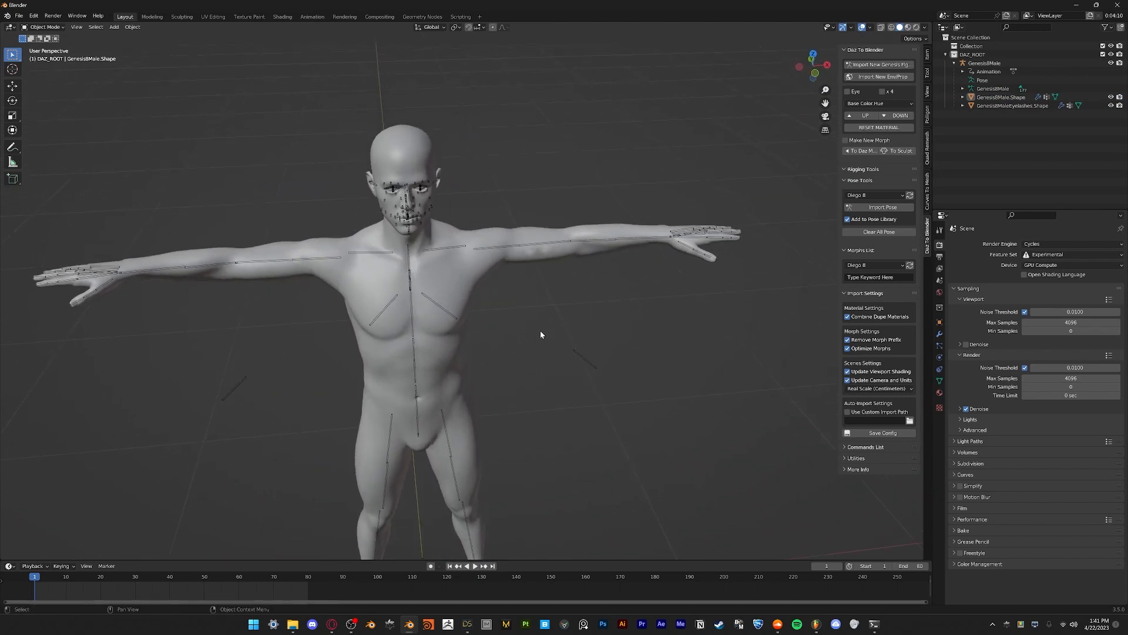
left_click(584, 352)
scroll(573, 300, "down", 4)
scroll(557, 299, "up", 2)
left_click(479, 265)
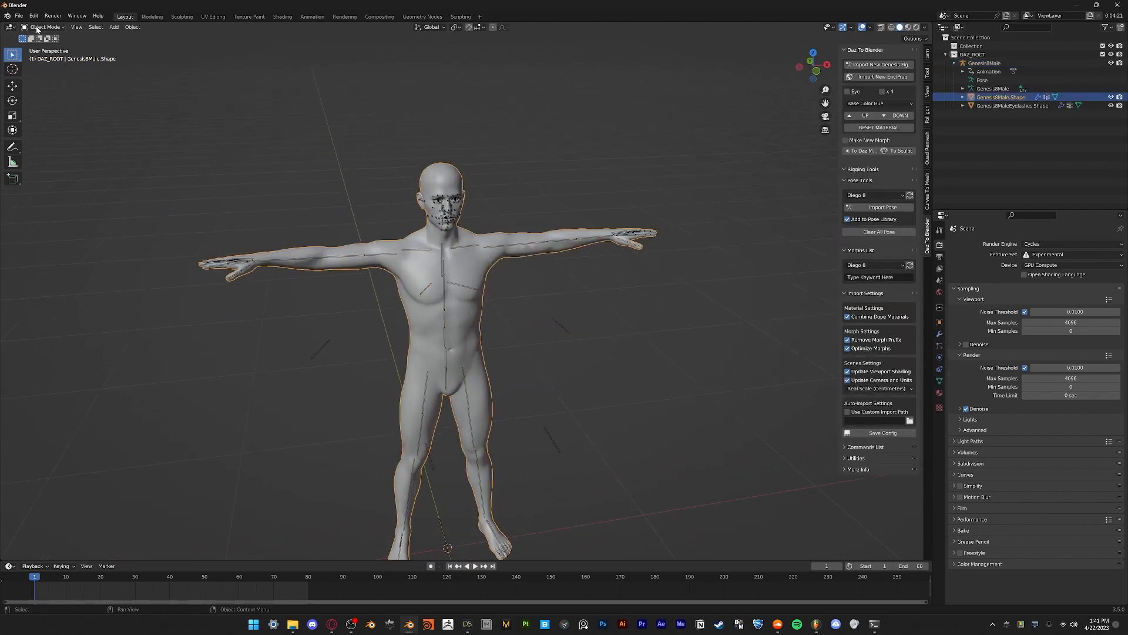
left_click(18, 16)
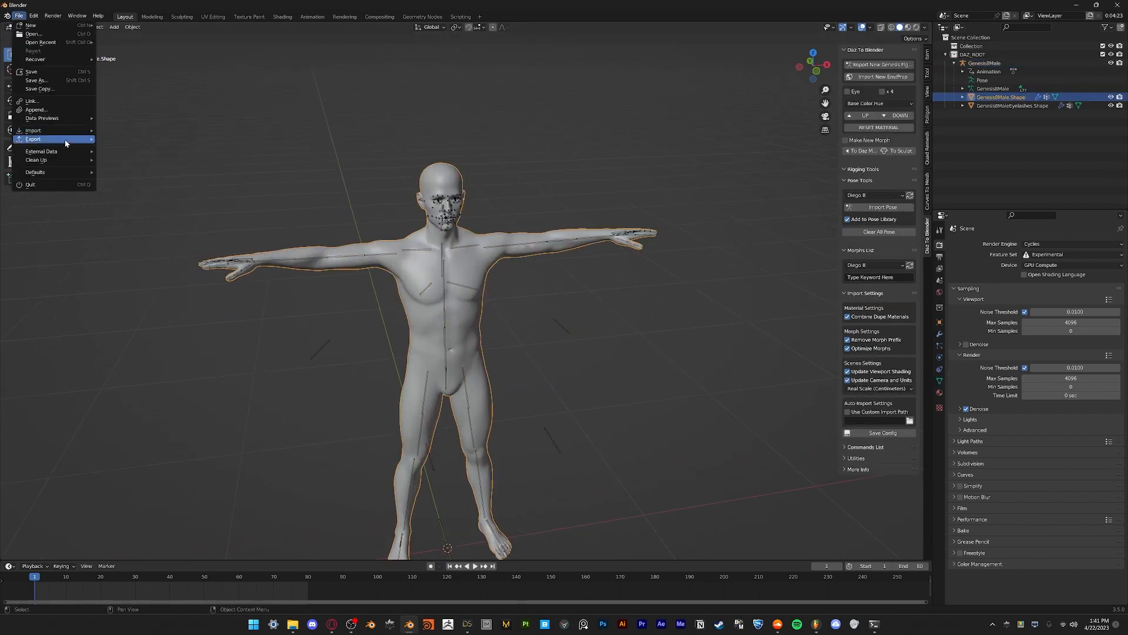
mouse_move(35, 139)
left_click(133, 149)
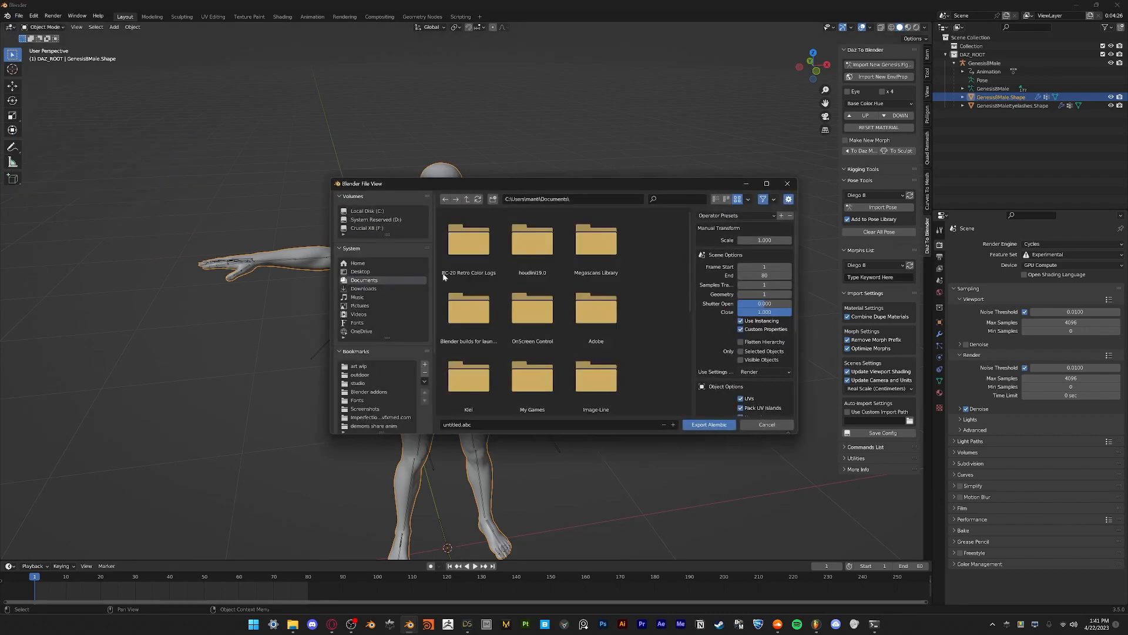
Name the Alembic file duded and export it to the Desktop folder
scroll(601, 340, "down", 3)
scroll(601, 340, "down", 1)
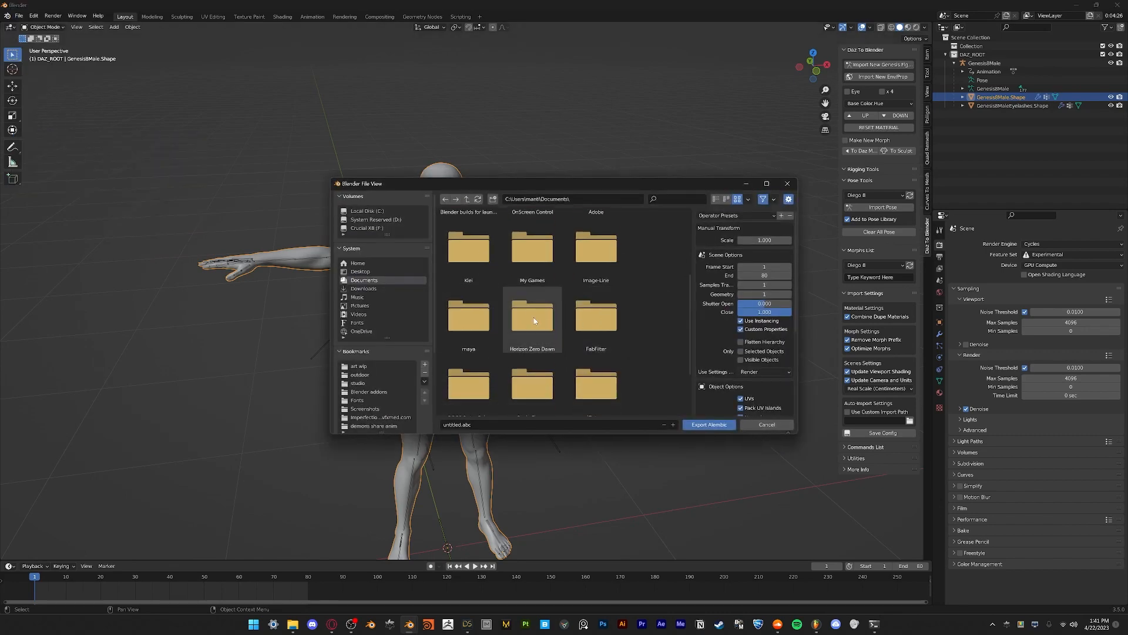
scroll(627, 292, "up", 2)
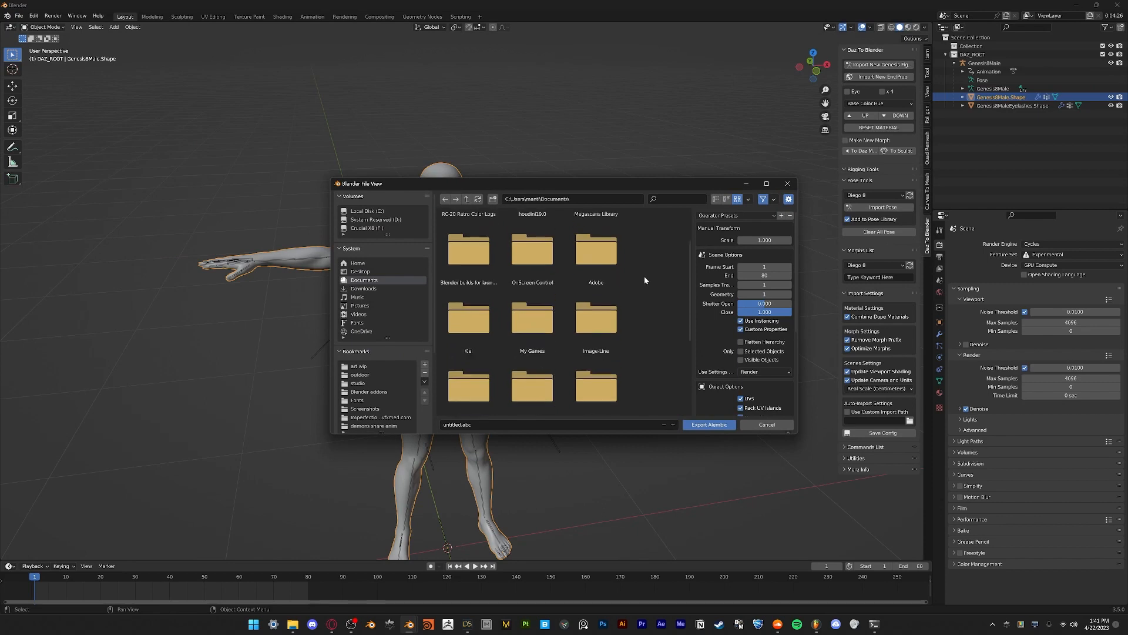
left_click(374, 273)
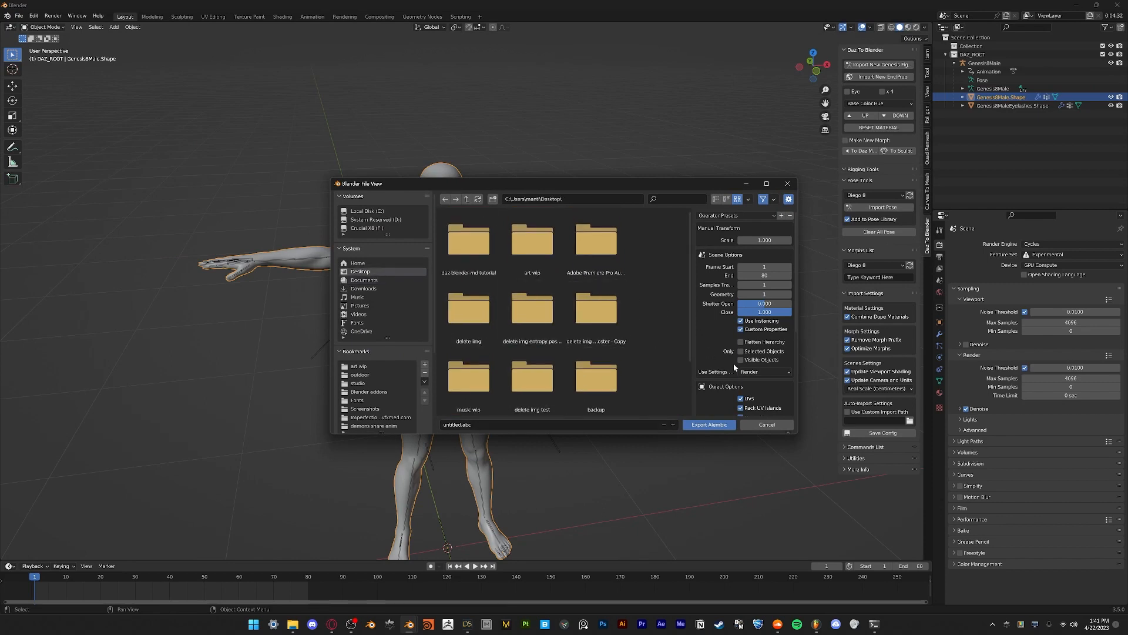
left_click(454, 425)
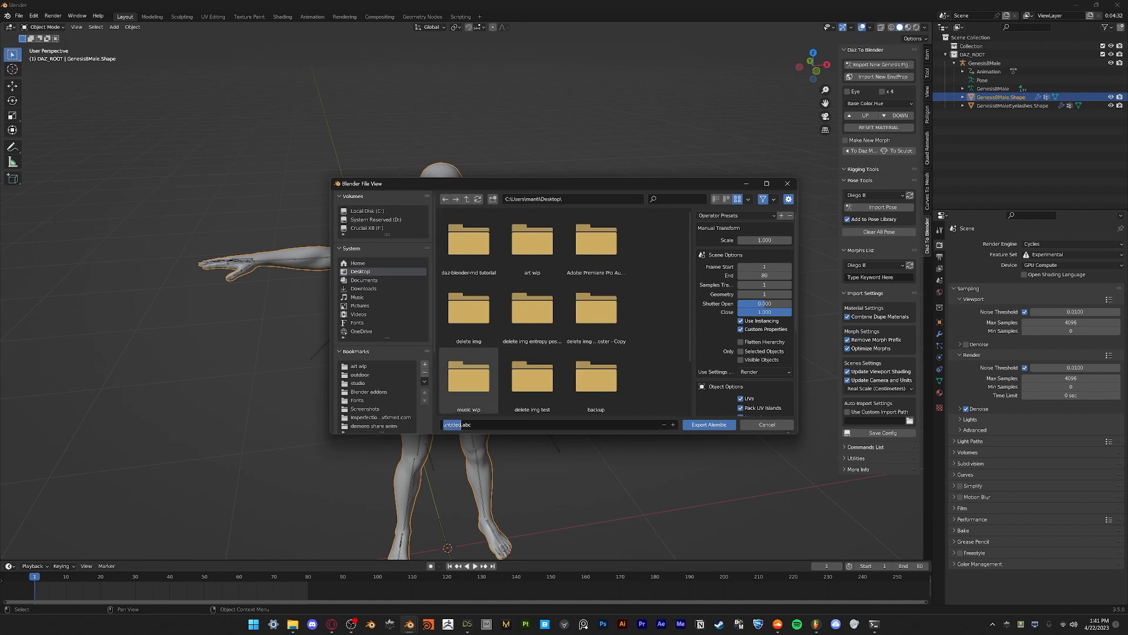
type("duded")
key("Return")
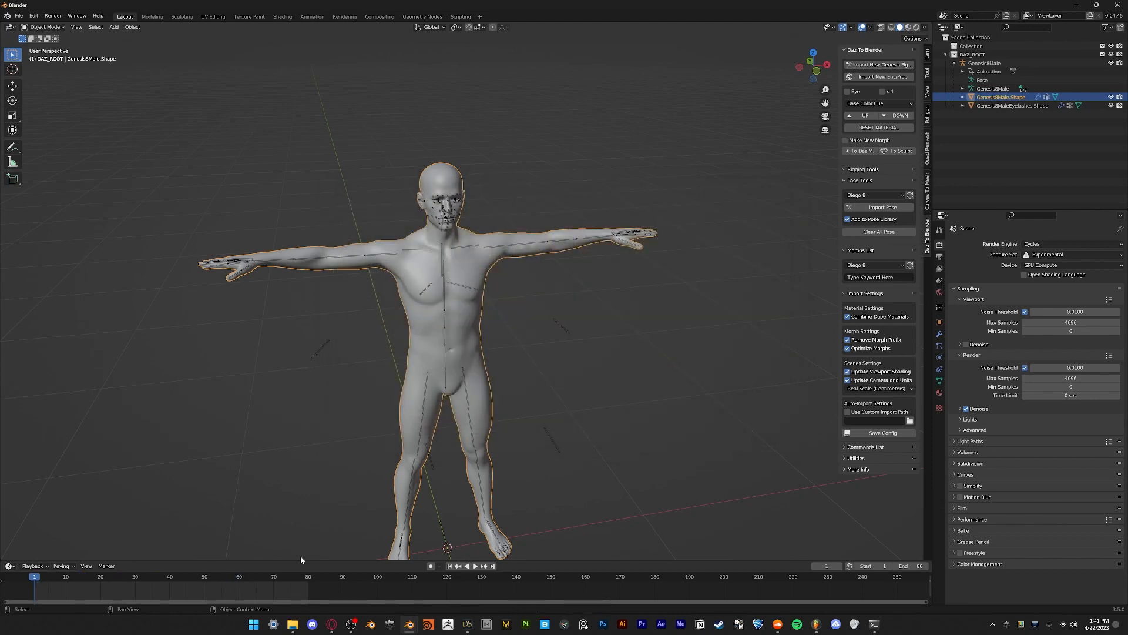
middle_click_drag(365, 469, 382, 425, "shift")
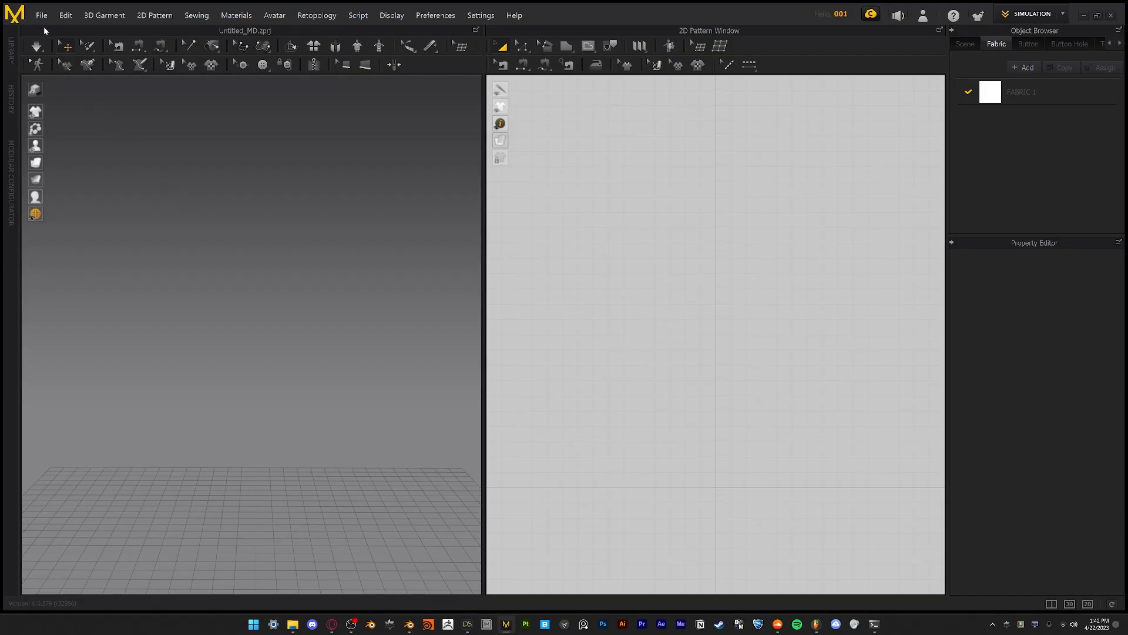
Switch to Marvelous Designer and import the Alembic file from the Desktop with load type Open, scale m and 30 FPS
left_click(41, 15)
mouse_move(104, 114)
left_click(186, 159)
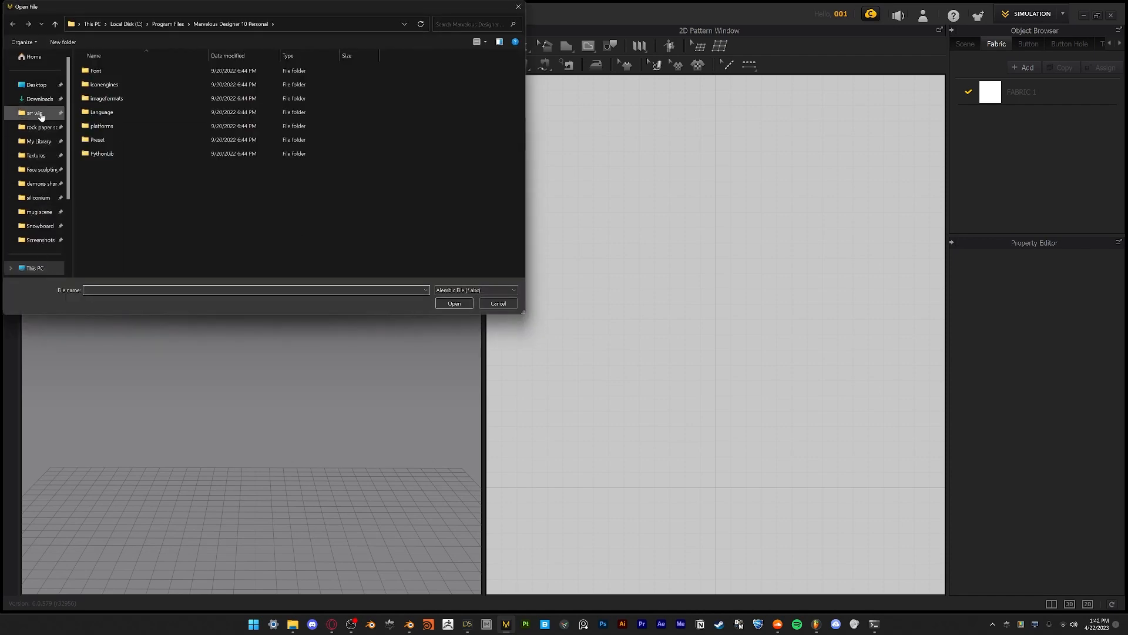
left_click(36, 84)
double_click(110, 209)
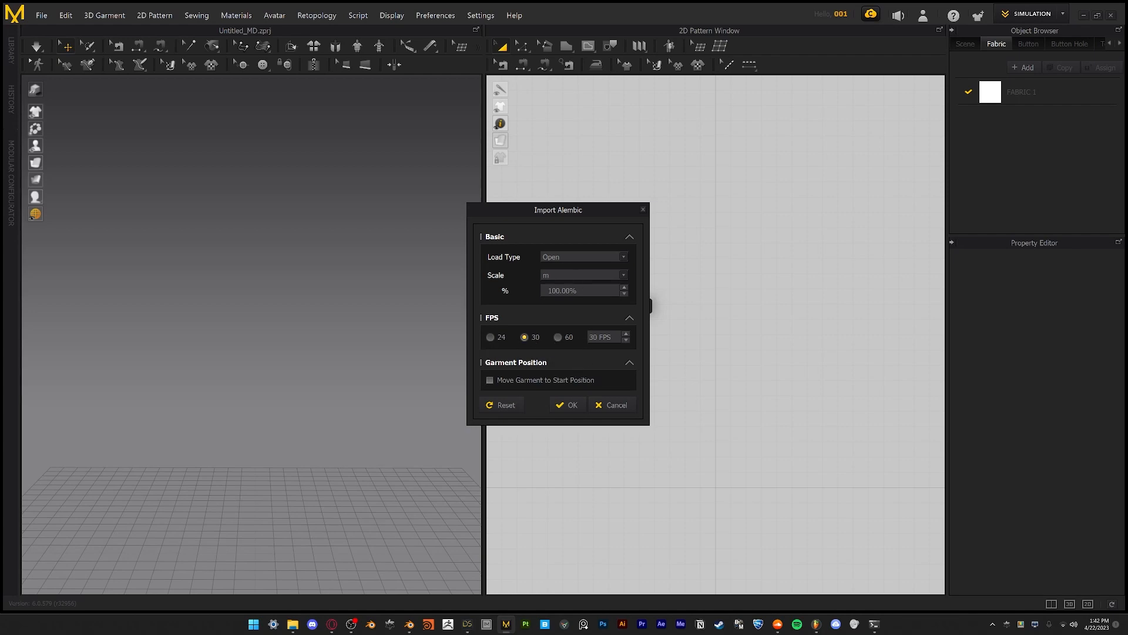
left_click(576, 402)
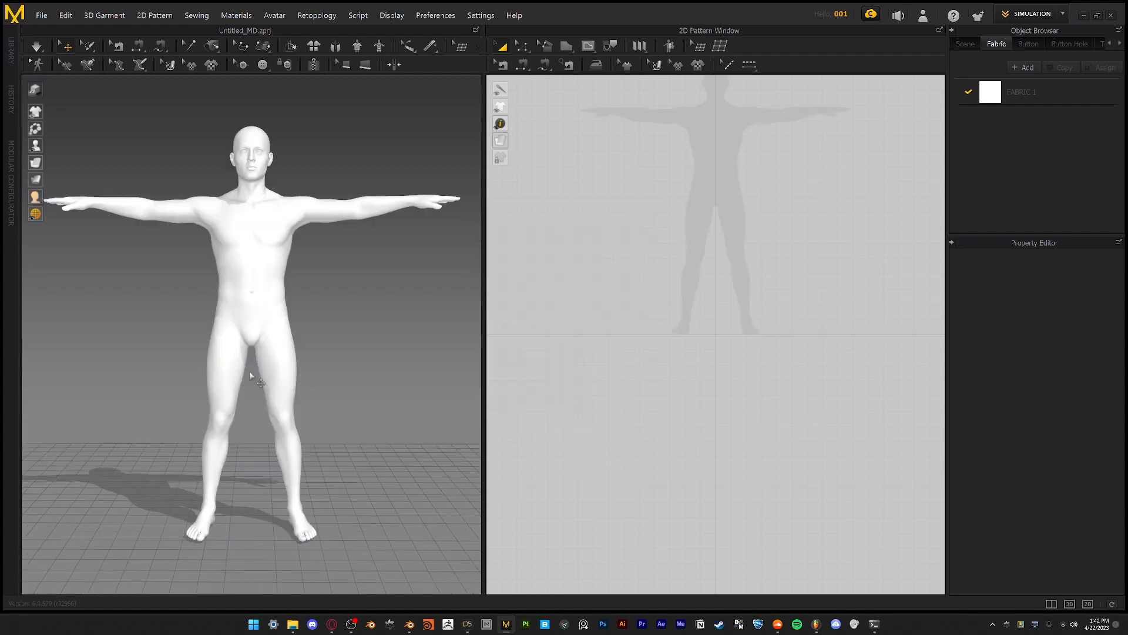
Examine the imported avatar's size and placement on the ground grid
scroll(352, 348, "down", 3)
scroll(352, 348, "down", 2)
scroll(335, 371, "up", 4)
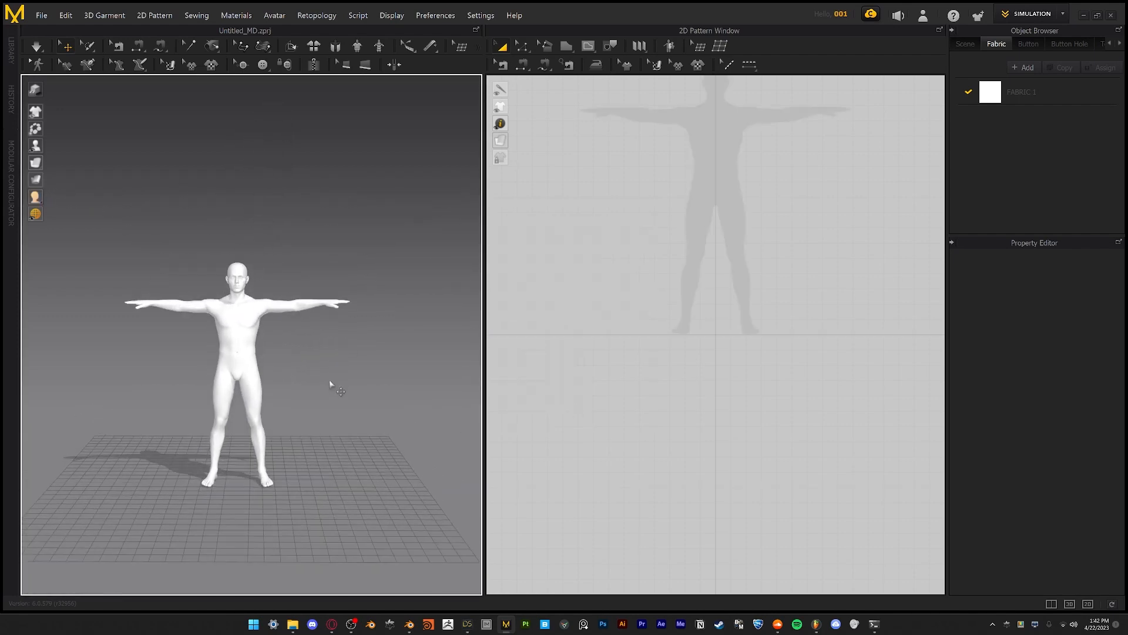
scroll(349, 360, "up", 1)
middle_click_drag(357, 397, 318, 375)
scroll(318, 375, "down", 2)
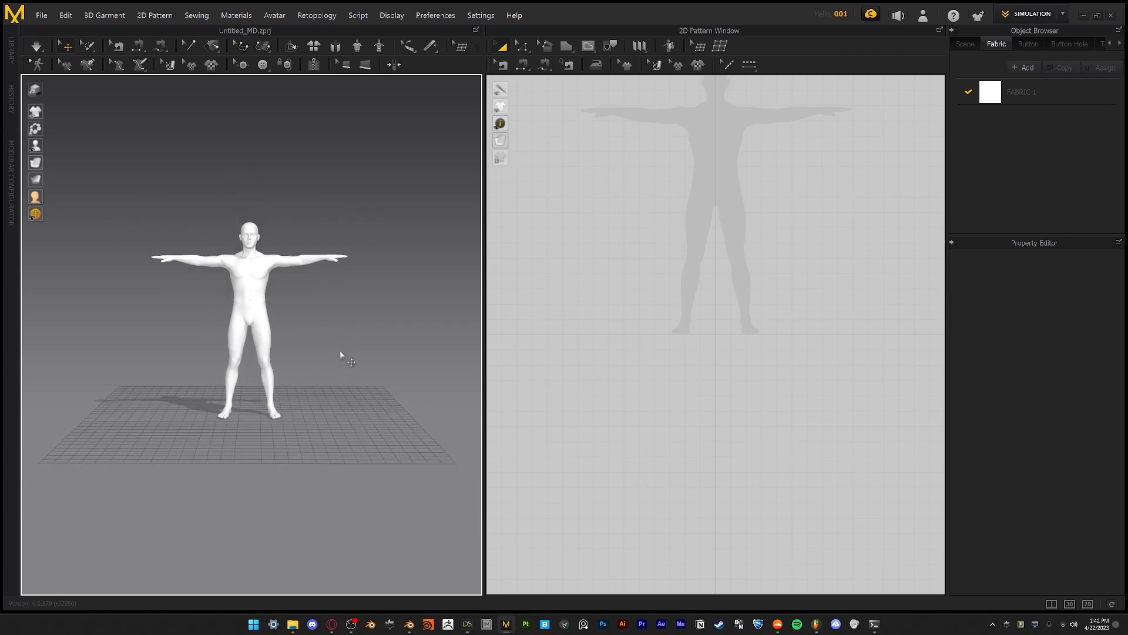
scroll(337, 350, "up", 3)
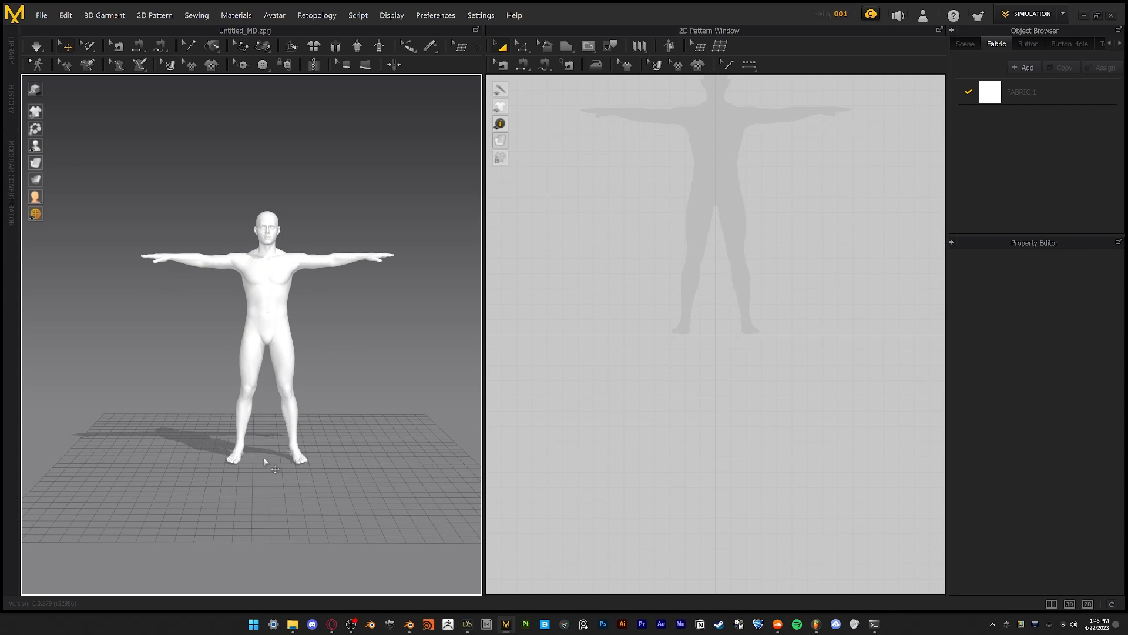
scroll(268, 451, "up", 5)
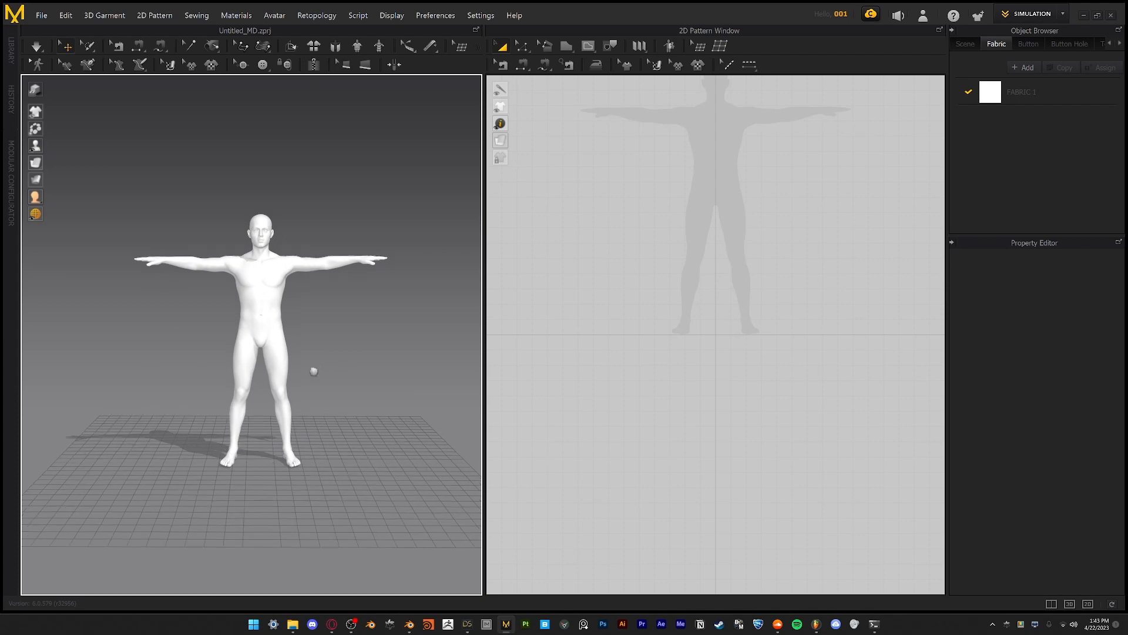
scroll(316, 333, "up", 1)
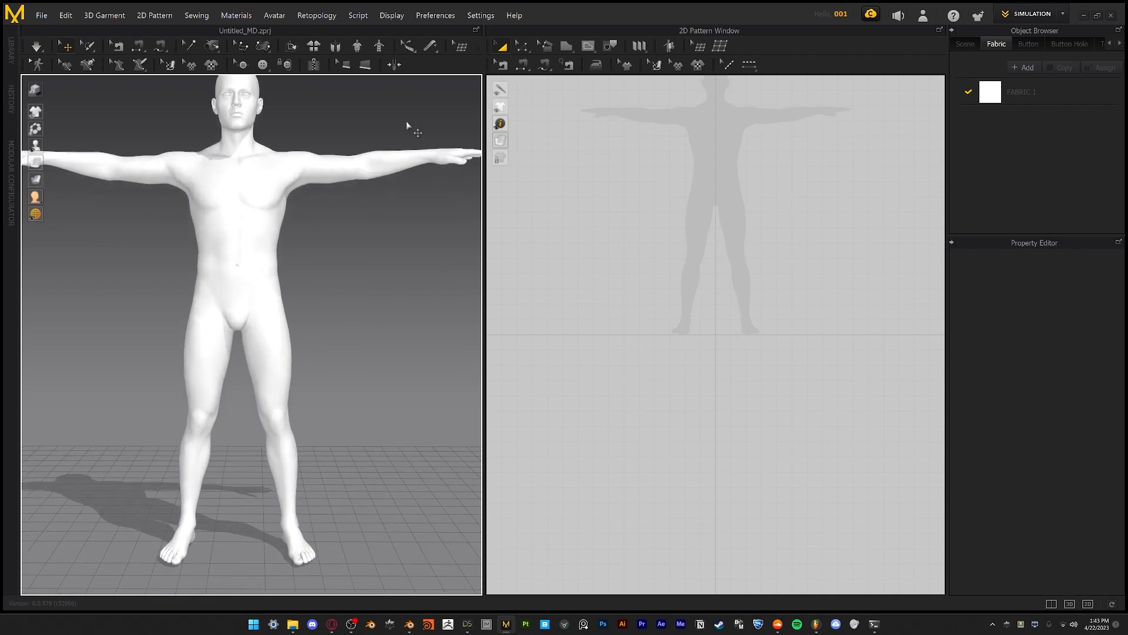
Measure the avatar's height at the top of the head with Height Measure (Avatar), leaving the measuring tool when done
left_click(410, 46)
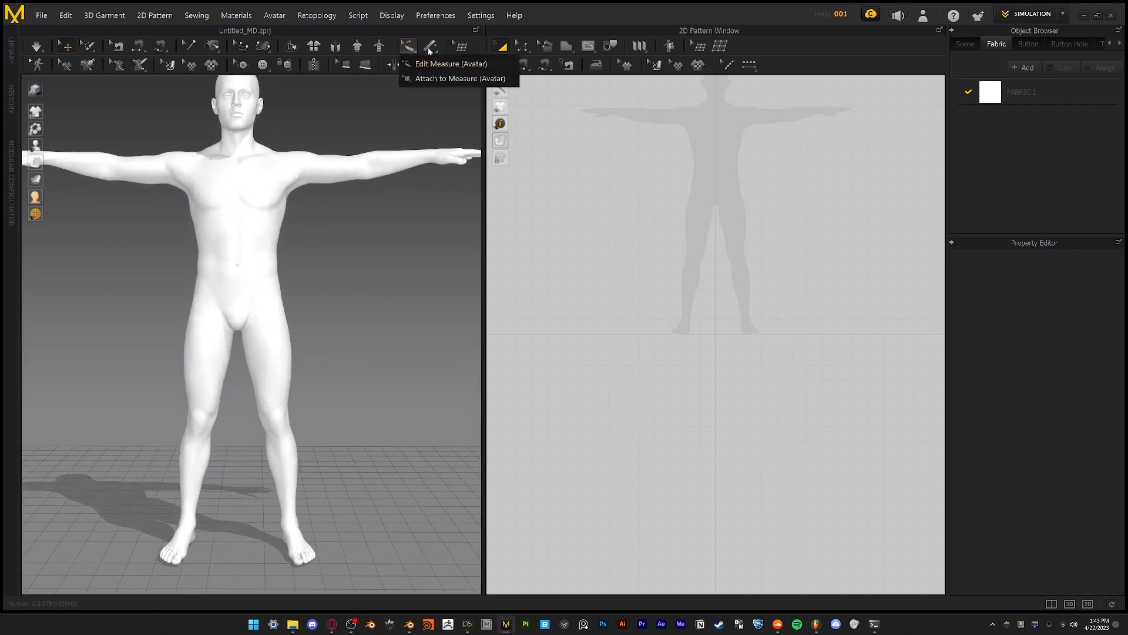
left_click(431, 46)
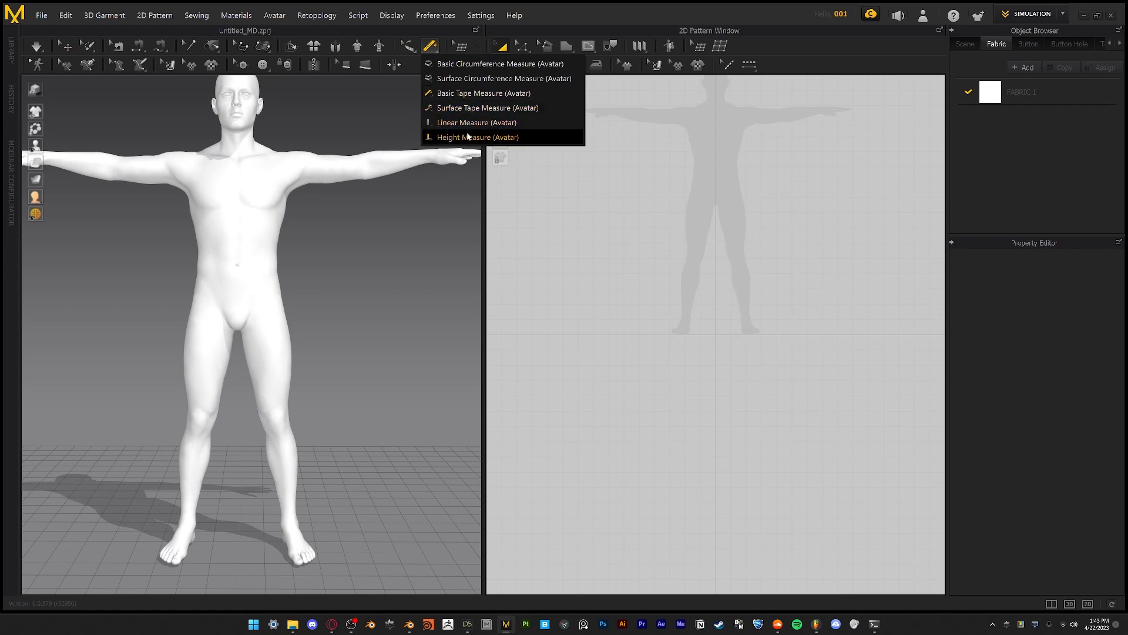
left_click(470, 137)
middle_click_drag(322, 396, 323, 391)
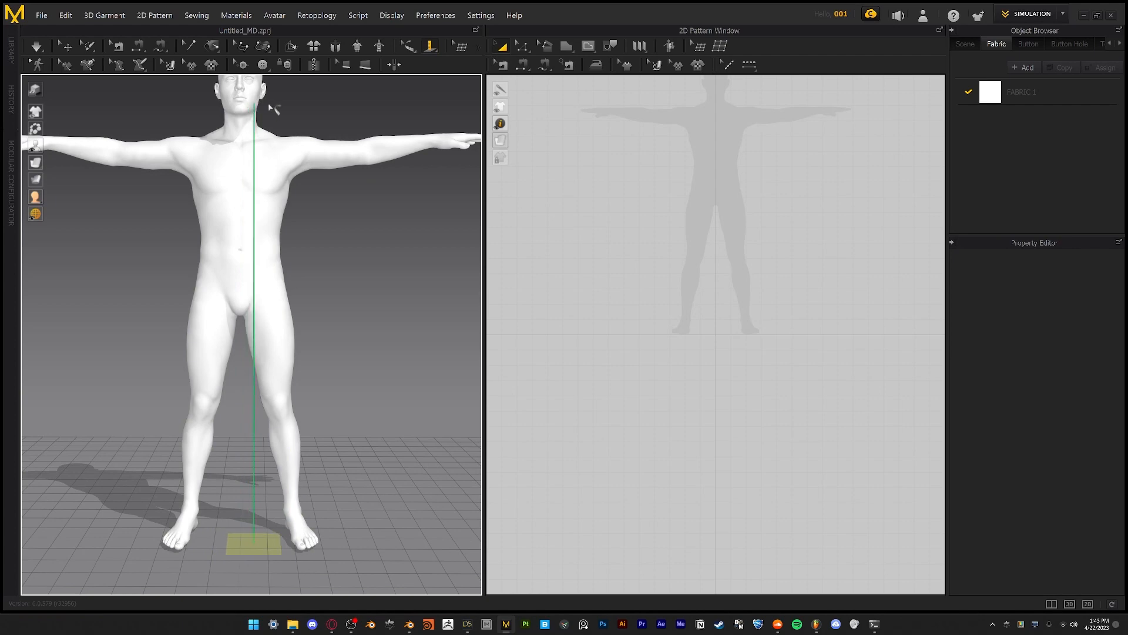
middle_click_drag(278, 113, 277, 164)
left_click(245, 104)
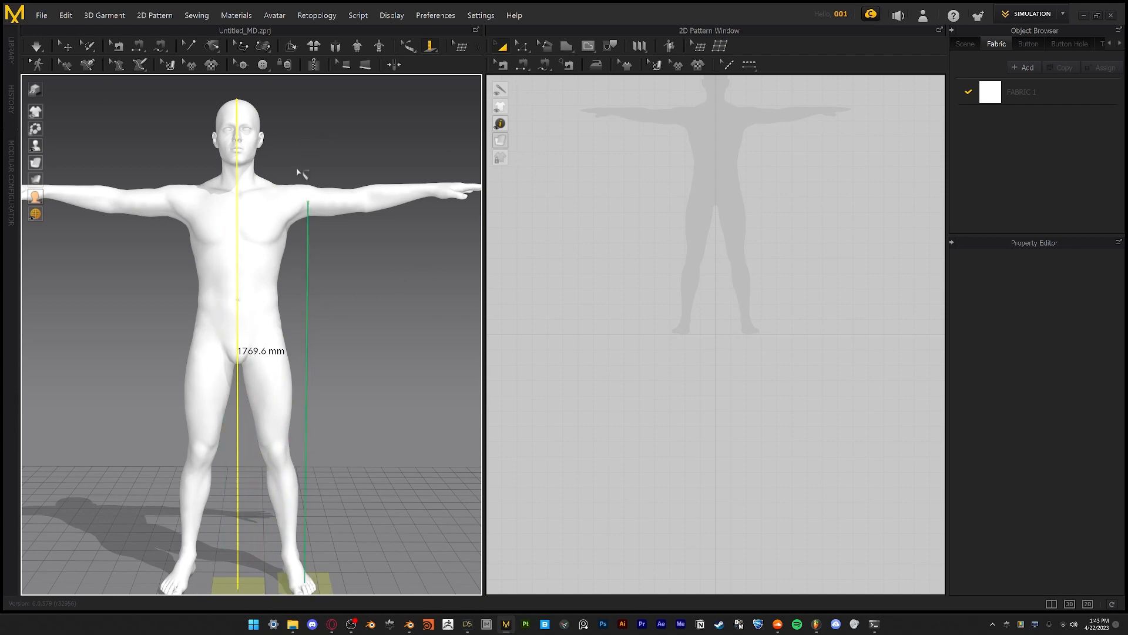
scroll(358, 257, "down", 5)
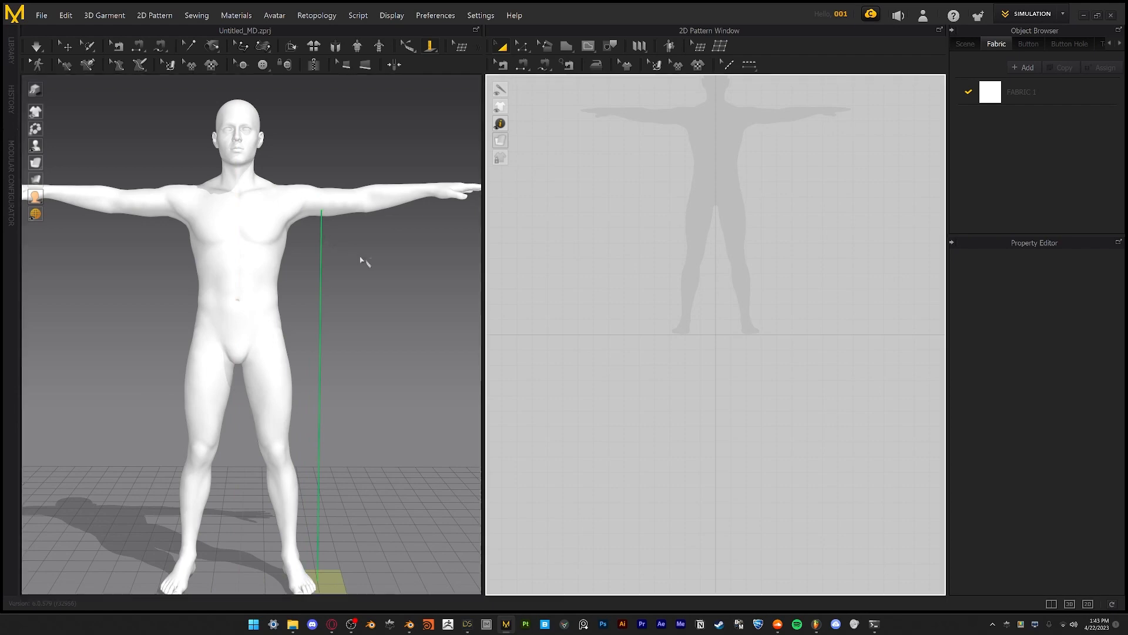
scroll(321, 318, "up", 1)
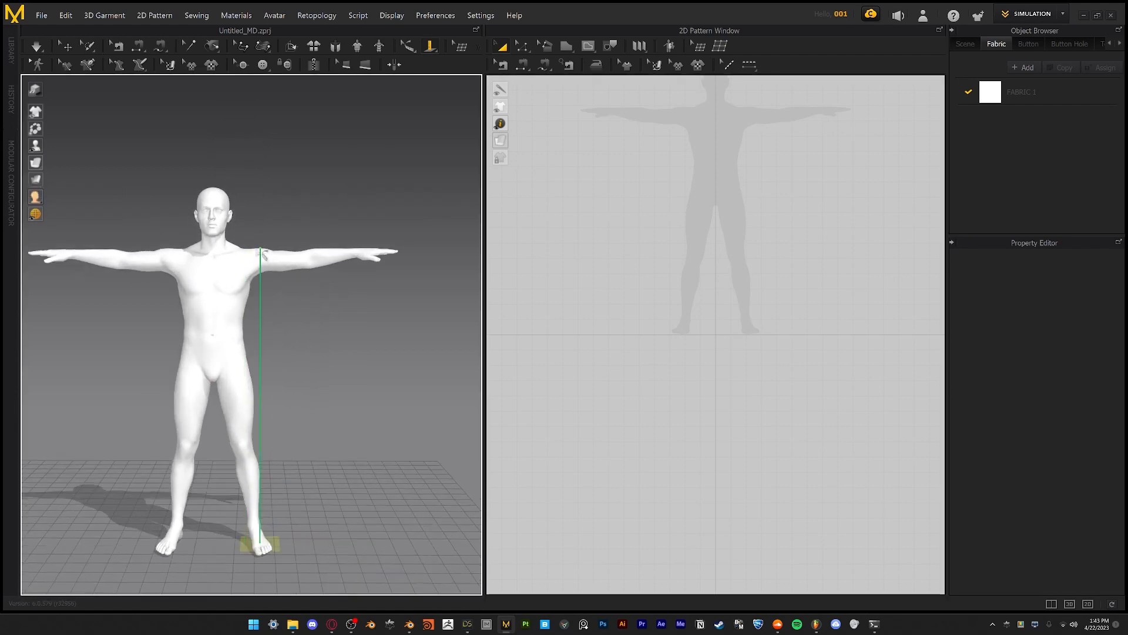
left_click(34, 52)
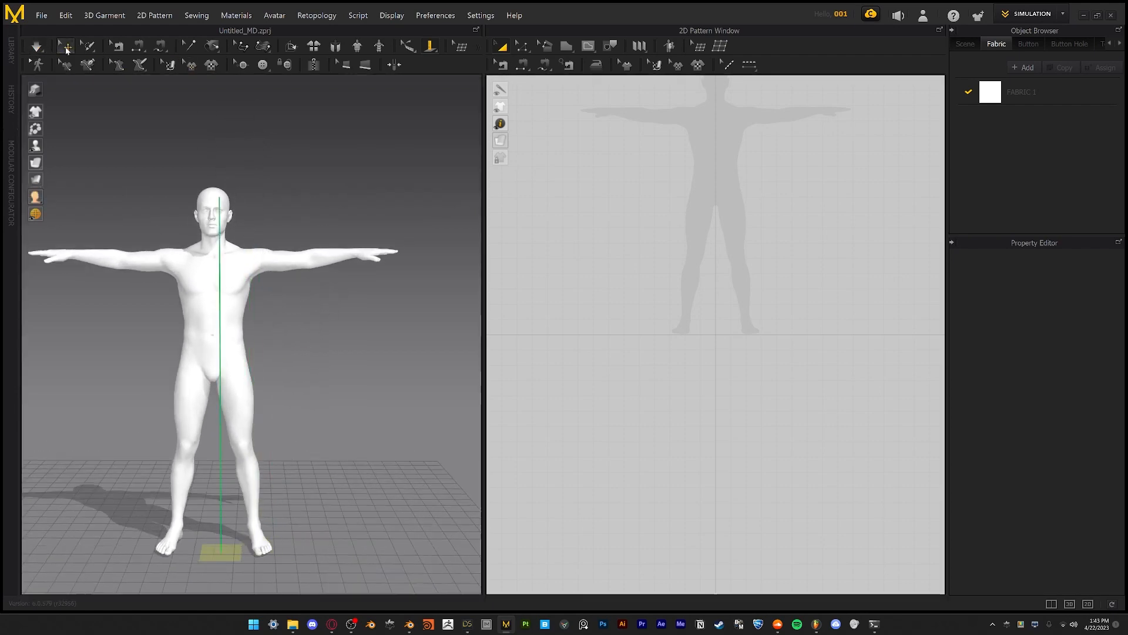
scroll(288, 260, "up", 2)
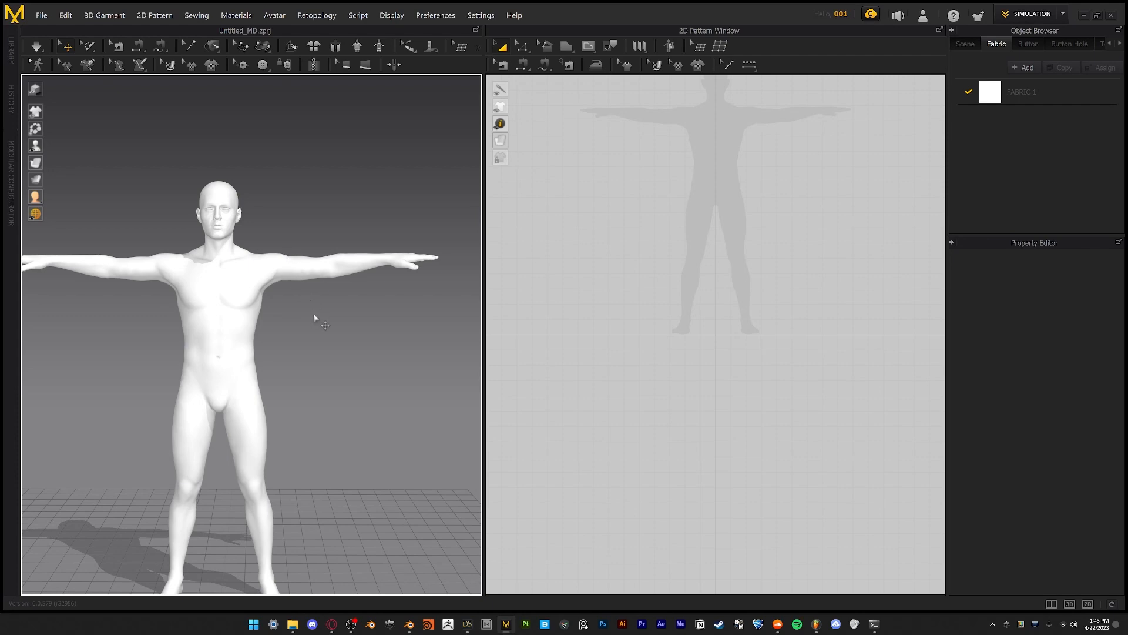
mouse_move(354, 350)
right_mouse_down()
mouse_move(330, 325)
mouse_move(350, 335)
mouse_move(337, 347)
right_mouse_up()
scroll(365, 322, "down", 3)
middle_click_drag(337, 347, 382, 347)
scroll(382, 347, "up", 1)
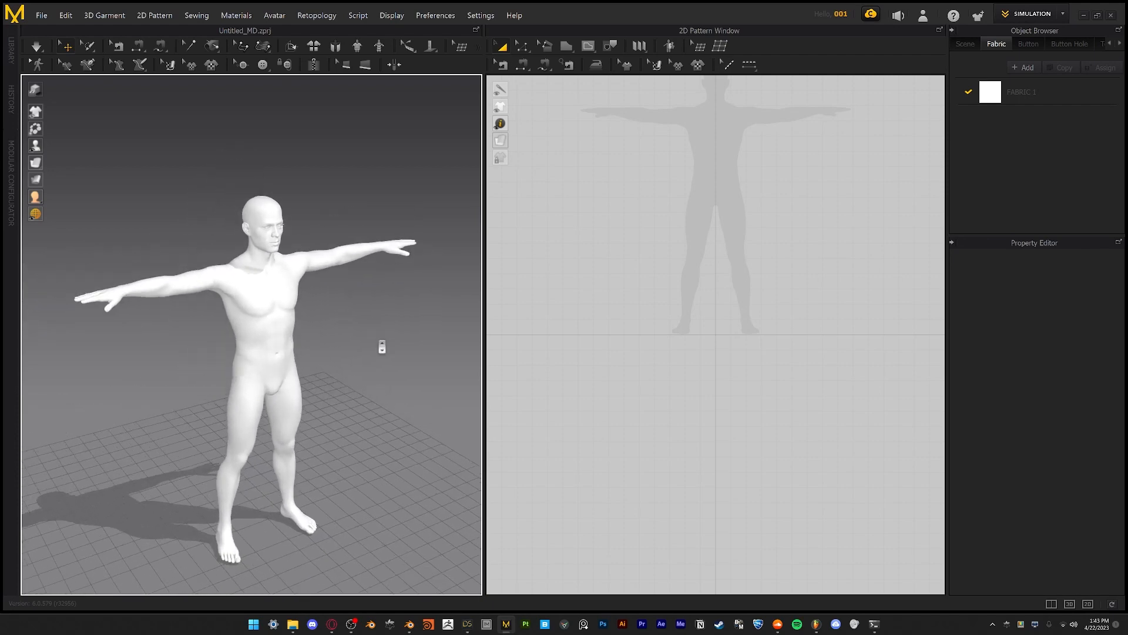
scroll(742, 345, "up", 1)
Draw a half front bodice pattern against the silhouette's centre line, with a centre edge about 480 mm and a hem about 199 mm
scroll(721, 234, "up", 3)
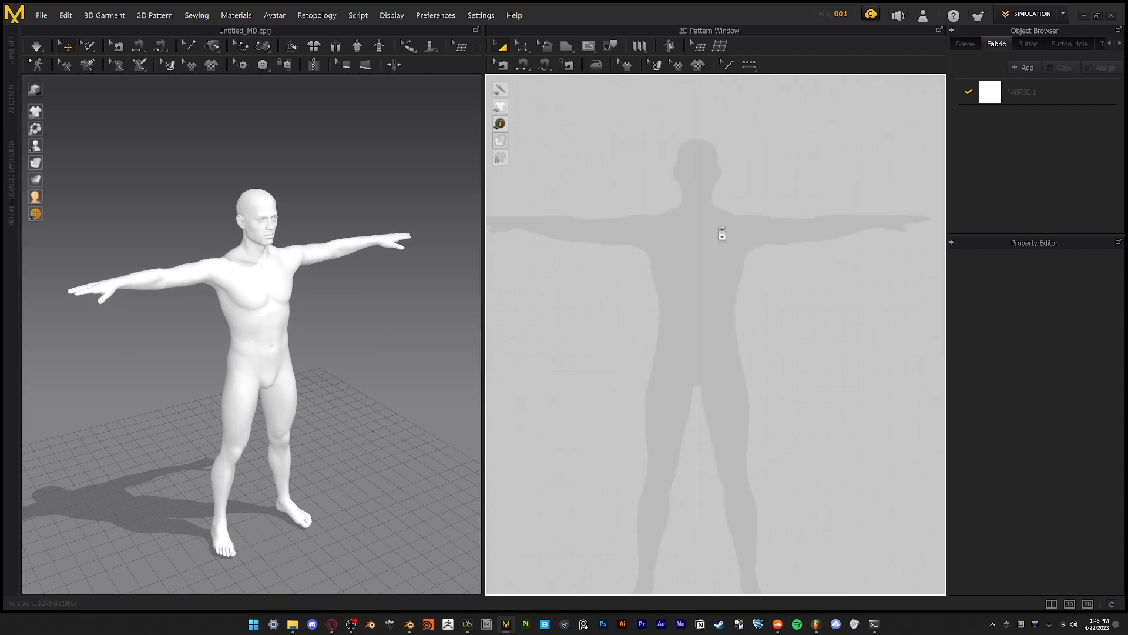
middle_click_drag(722, 233, 725, 259)
scroll(708, 318, "up", 1)
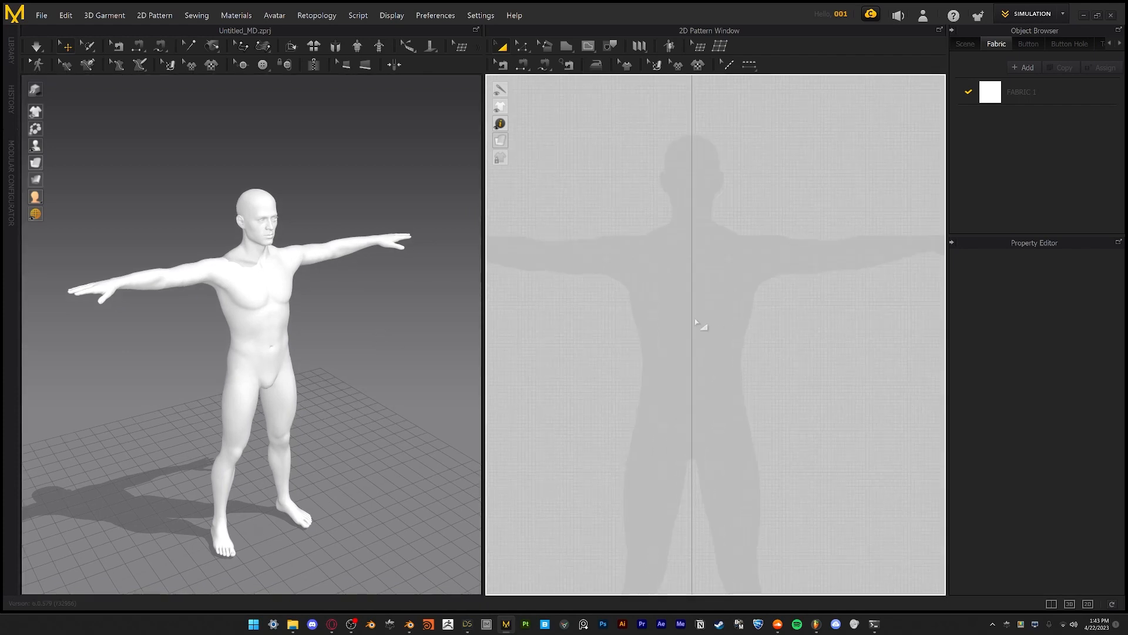
scroll(699, 352, "up", 2)
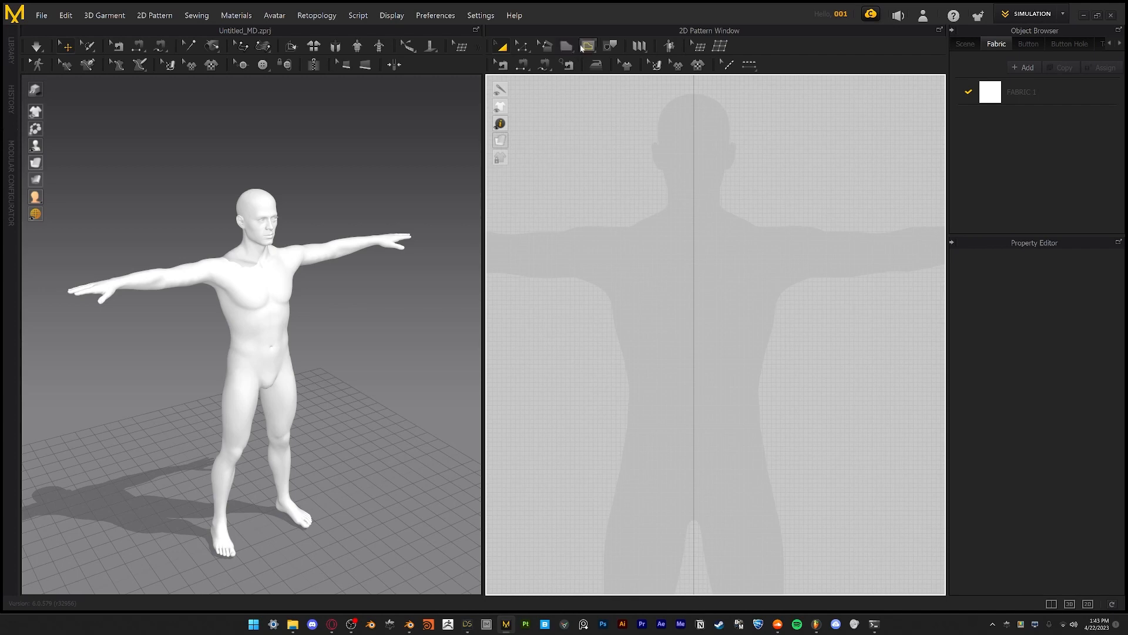
key("h")
left_click(645, 211)
left_click(694, 256)
left_click(694, 476)
left_click(603, 476)
left_click(603, 315)
left_click(616, 220)
left_click(645, 211)
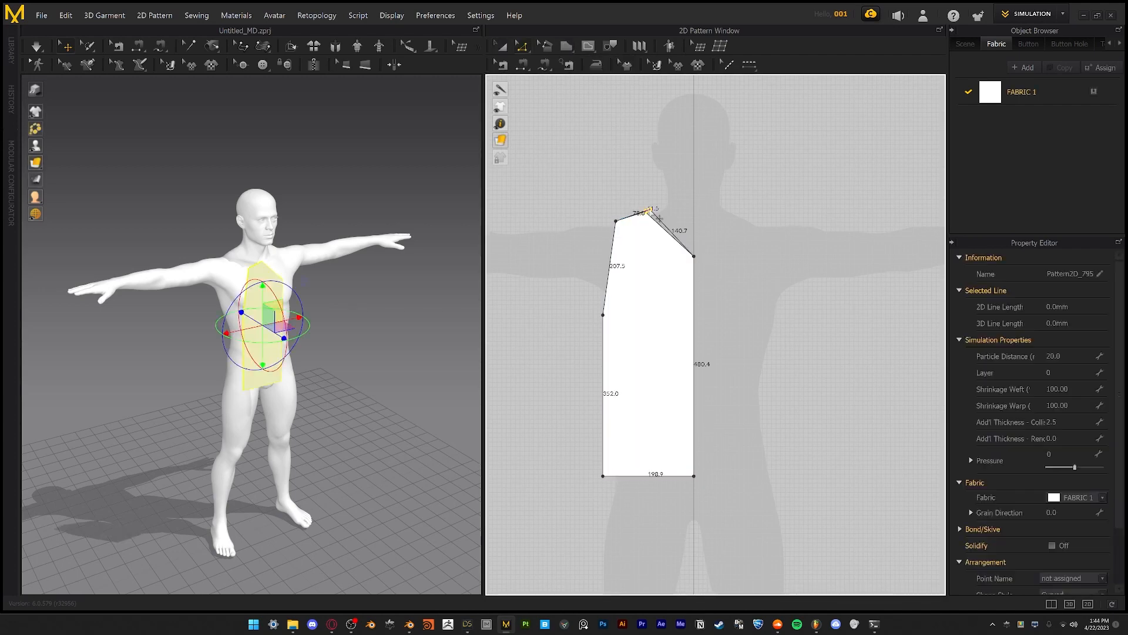
Adjust the half pattern's inner shoulder point and curve its neckline and armhole edges
left_click_drag(645, 212, 655, 208)
left_click_drag(675, 233, 668, 240)
left_click_drag(609, 274, 615, 280)
Unfold the half bodice symmetrically along its centre edge into a full front panel
key("a")
left_click(623, 310)
right_click_drag(352, 282, 462, 424)
right_click(693, 290)
left_click(773, 451)
Paste a copy of the front panel beside the original in the pattern layout and position it behind the avatar as the back panel
left_click(715, 327)
scroll(594, 346, "down", 2)
key("ctrl+v")
left_click(832, 343)
left_click(377, 330)
left_click_drag(357, 333, 230, 288)
right_click_drag(352, 376, 305, 287)
scroll(305, 287, "up", 3)
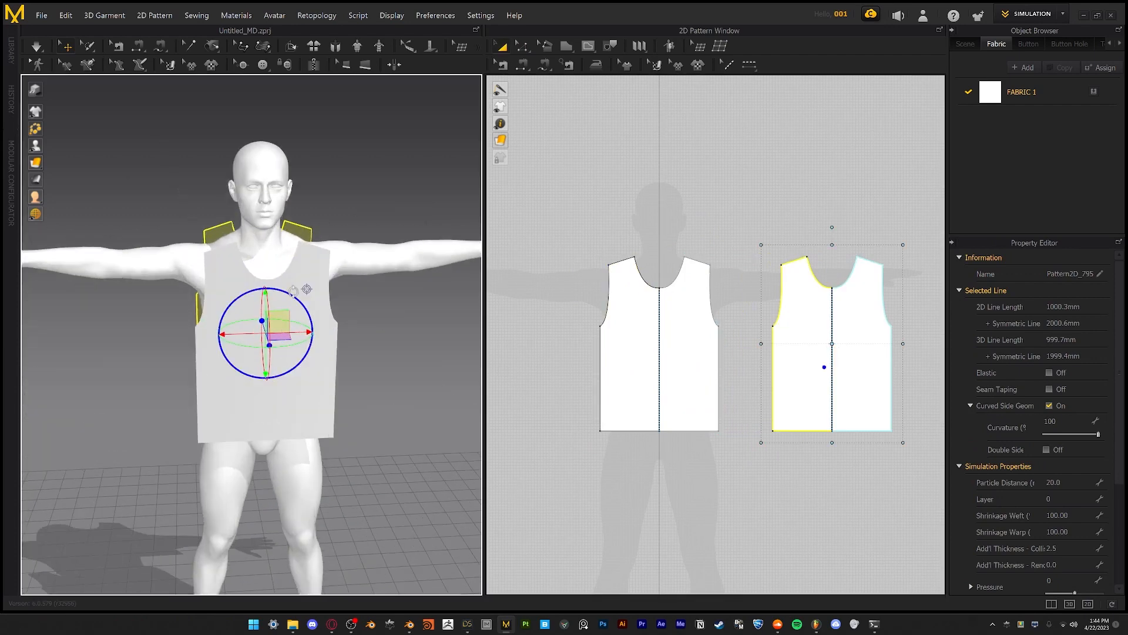
Sew the front and back panels together at the shoulder and side edges
left_click(407, 335)
right_click_drag(408, 335, 473, 350)
left_click(236, 289)
left_click(122, 240)
left_click(212, 493)
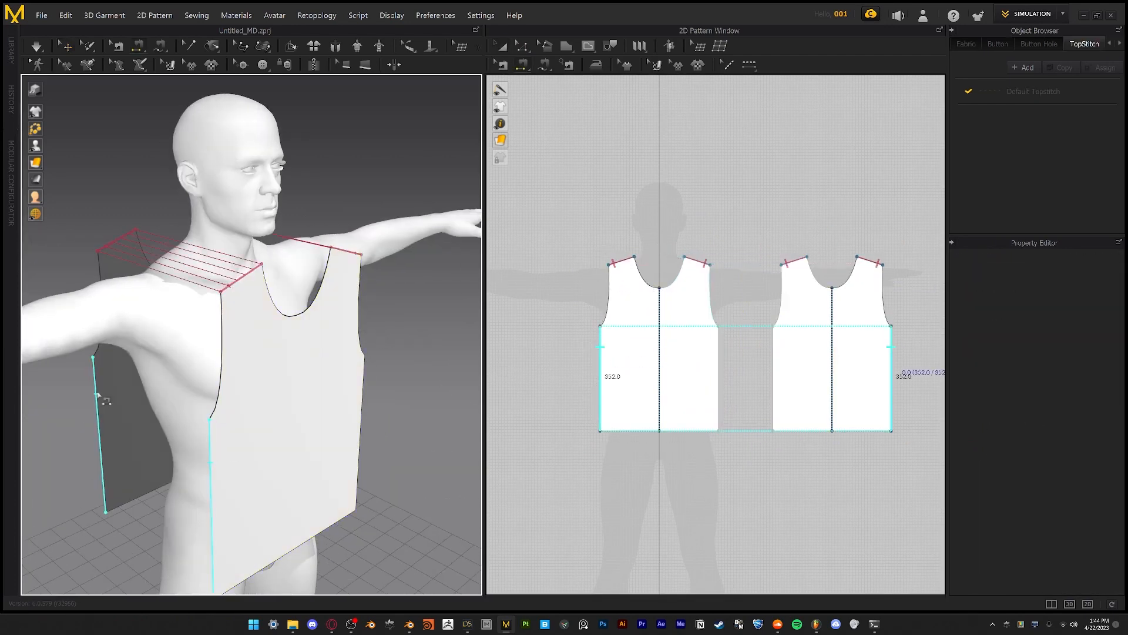
left_click(96, 388)
Simulate the sewn tank top so it drapes onto the avatar, and check its fit
key("space")
scroll(323, 368, "down", 4)
right_click_drag(323, 367, 302, 396)
scroll(315, 370, "up", 2)
scroll(319, 430, "down", 5)
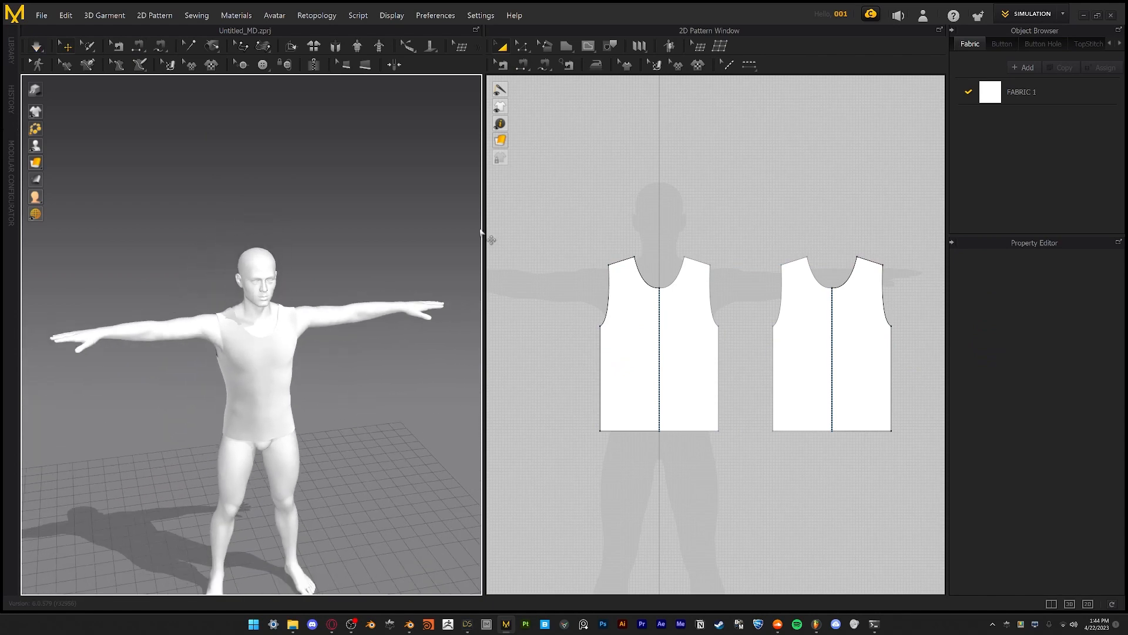
Switch to the Animation workspace and set the animation's current position to frame 0
left_click(1029, 15)
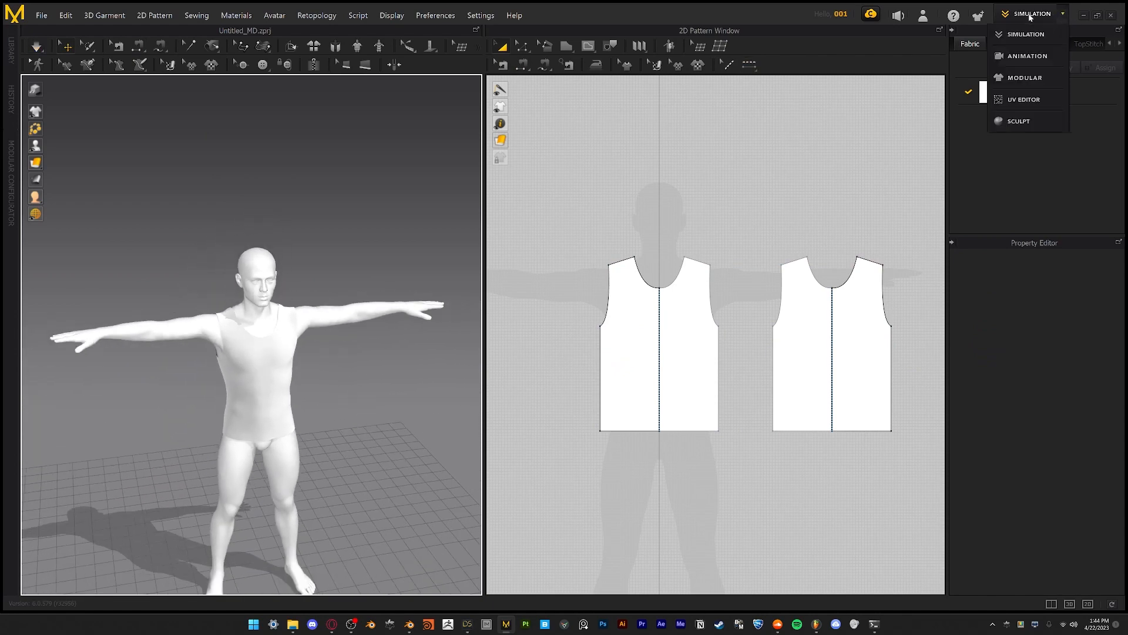
left_click(1029, 56)
left_click(565, 351)
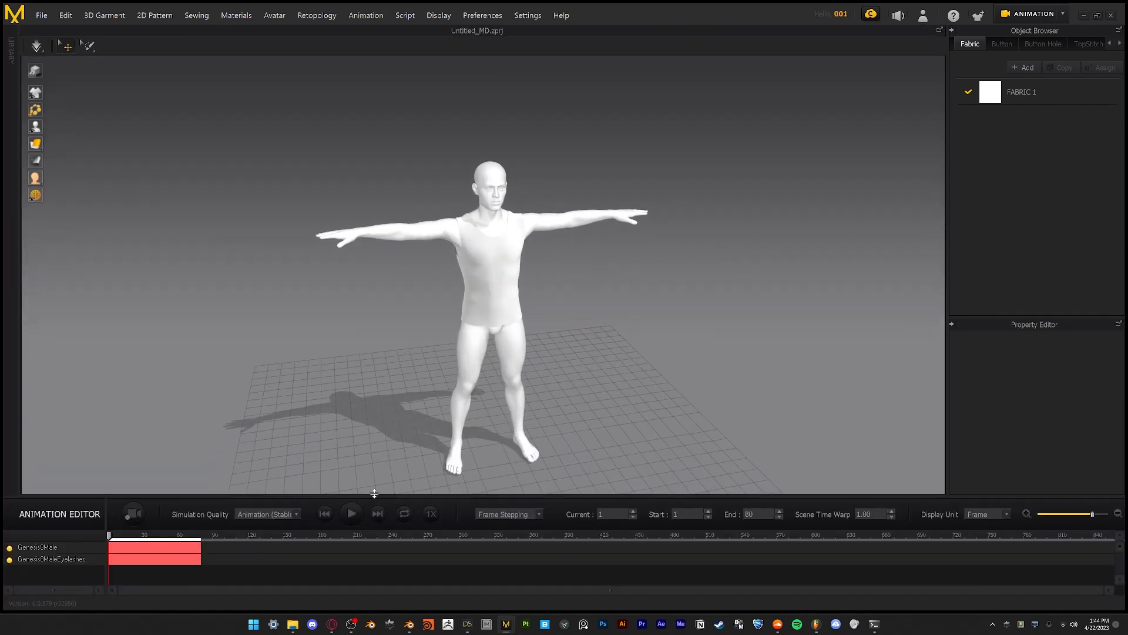
left_click(154, 548)
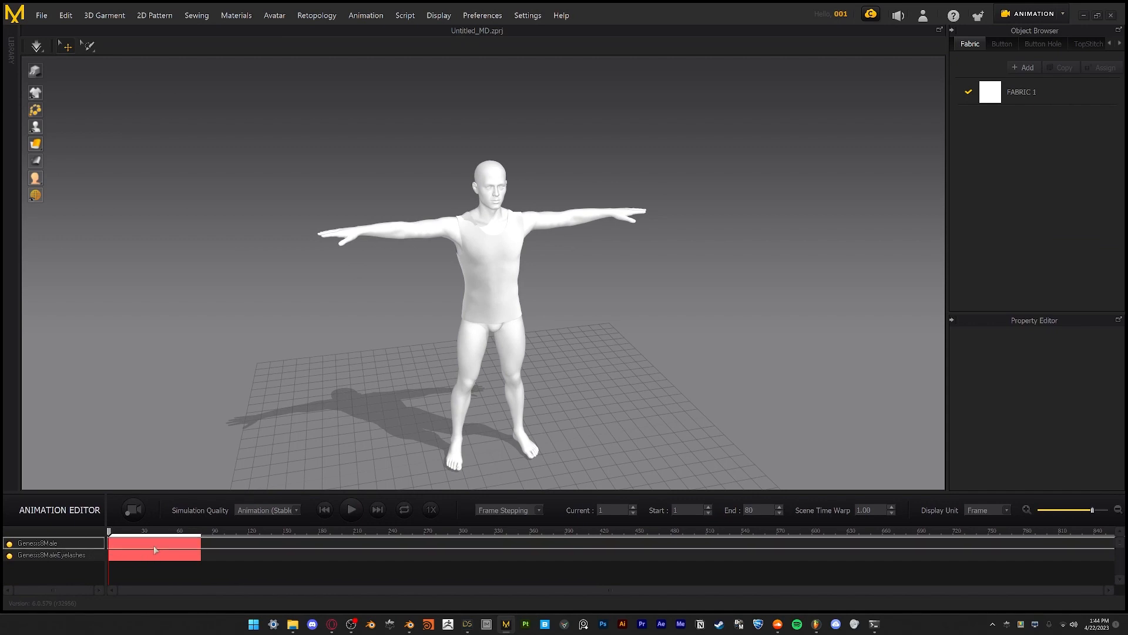
left_click(112, 533)
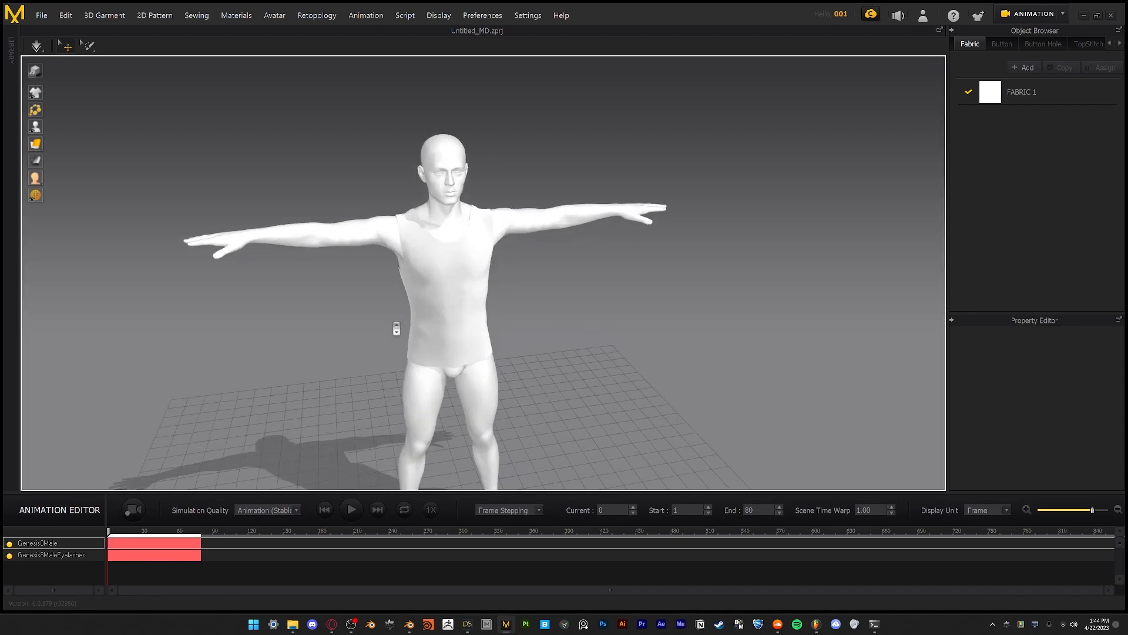
Record the tank top's simulation across the avatar's full animation, from frame 0 to frame 80
scroll(426, 310, "up", 5)
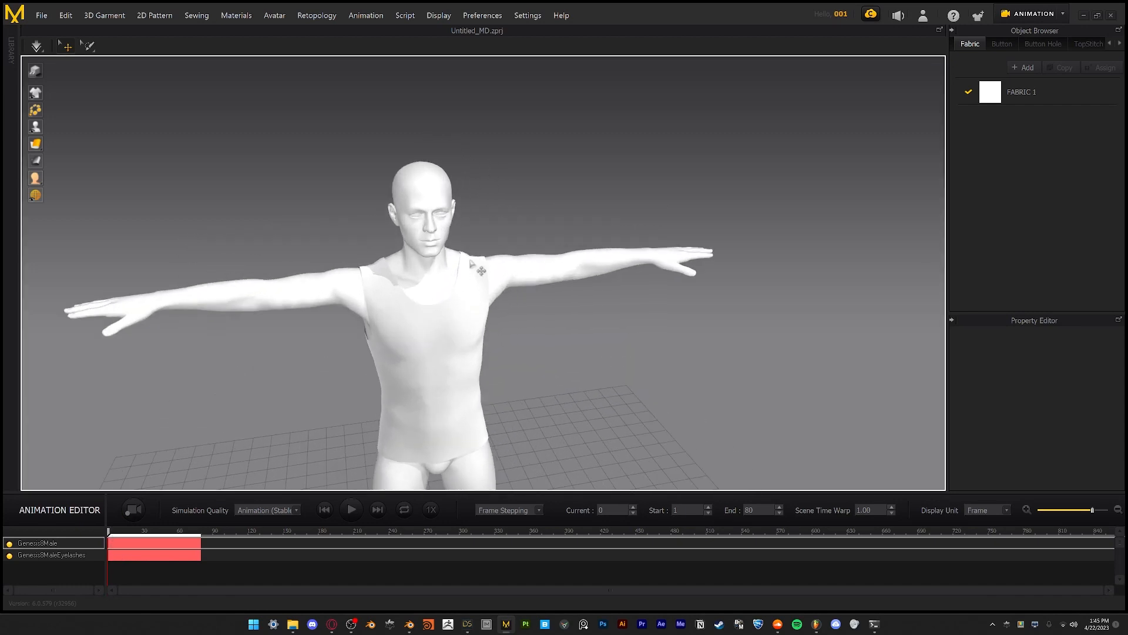
scroll(472, 265, "up", 2)
middle_click_drag(472, 265, 504, 319)
scroll(509, 314, "up", 3)
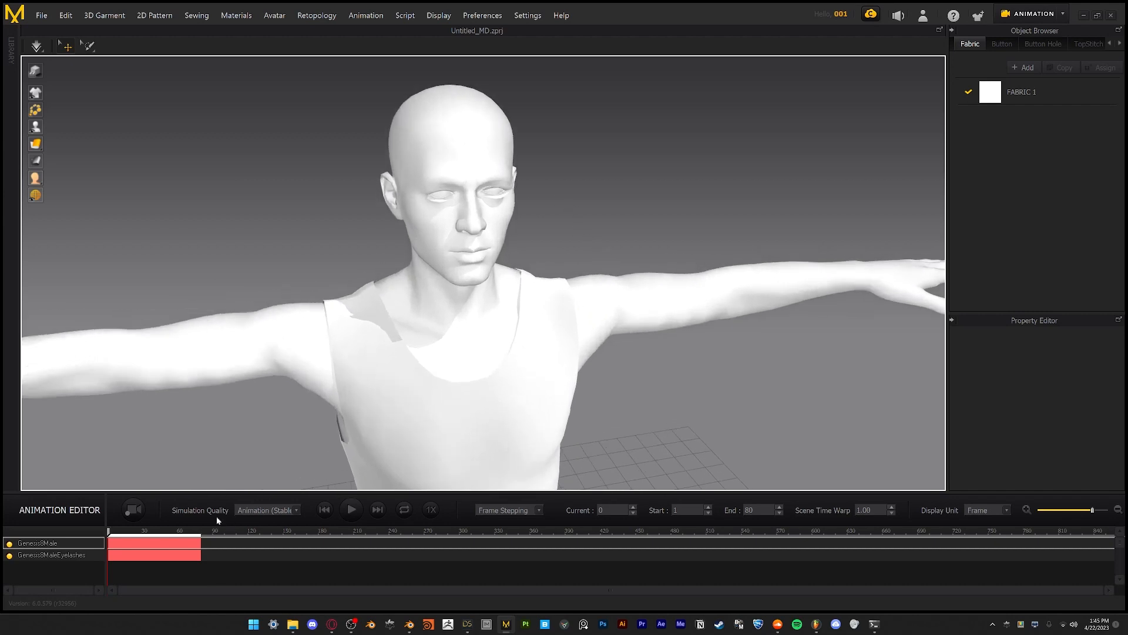
scroll(448, 326, "down", 3)
scroll(516, 352, "up", 5)
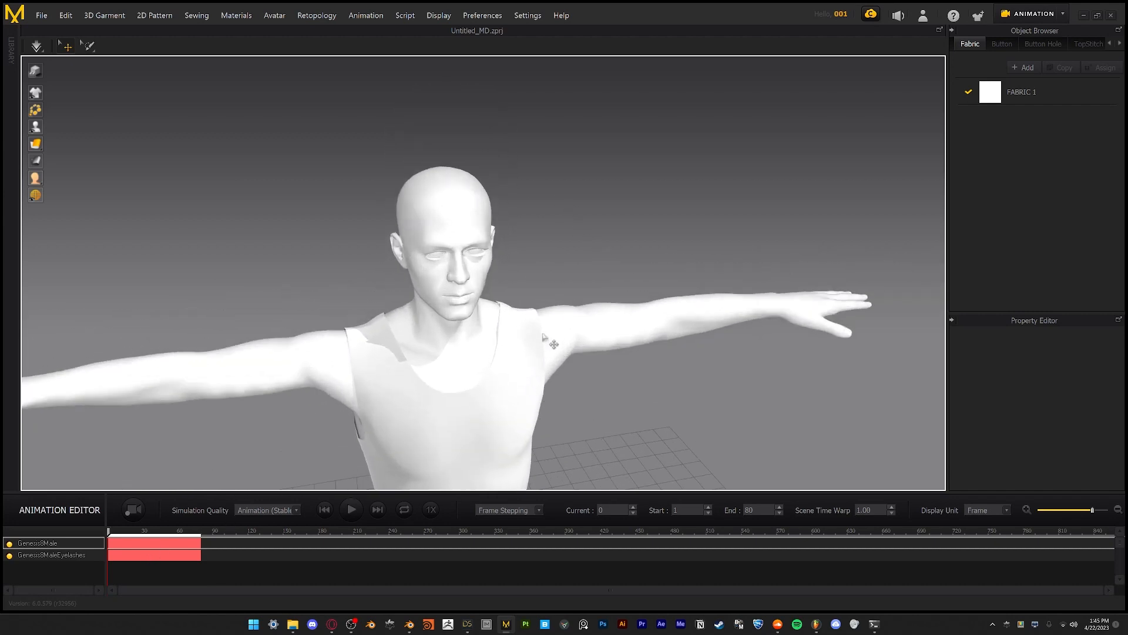
scroll(550, 318, "down", 5)
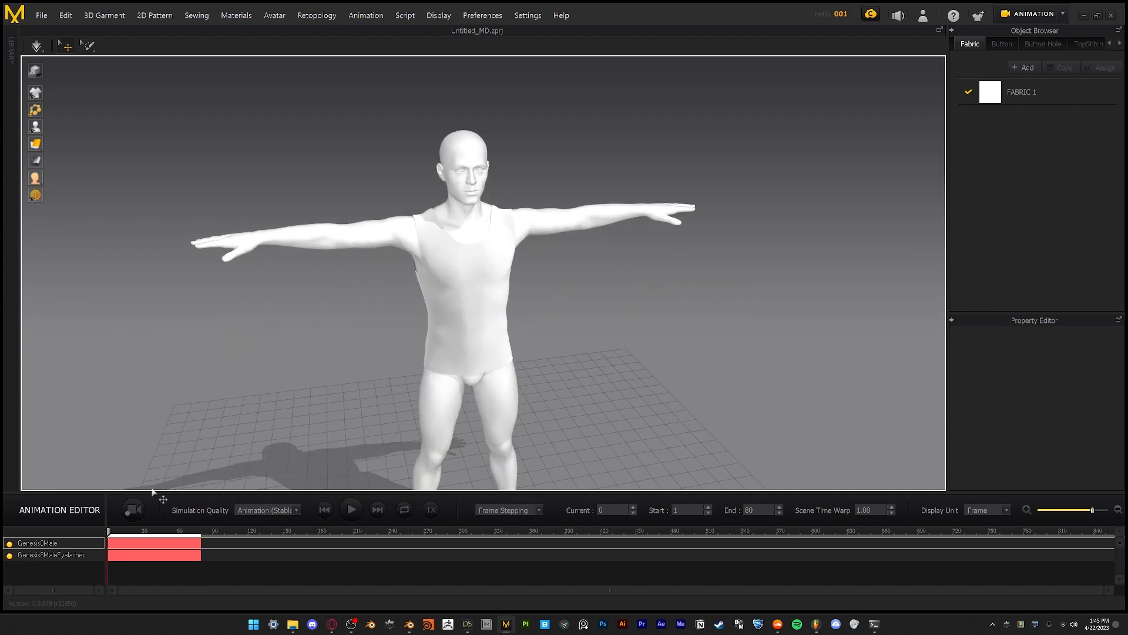
left_click(132, 509)
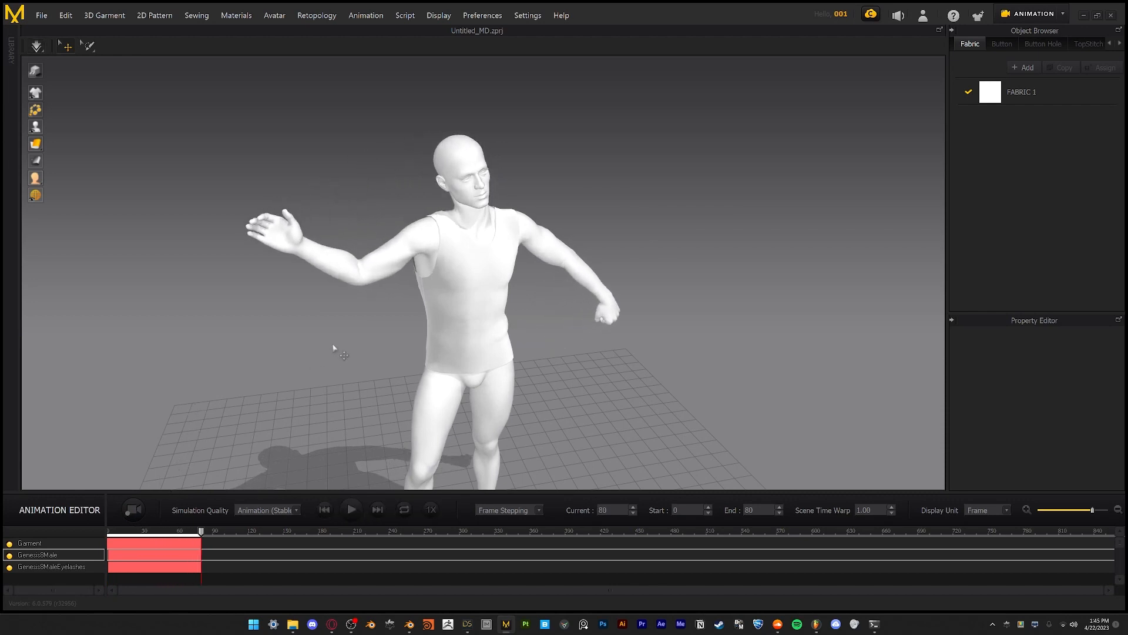
Inspect the tank top in the final pose, rewind the animation to its start and switch back to the Simulation workspace
right_click_drag(333, 348, 288, 423)
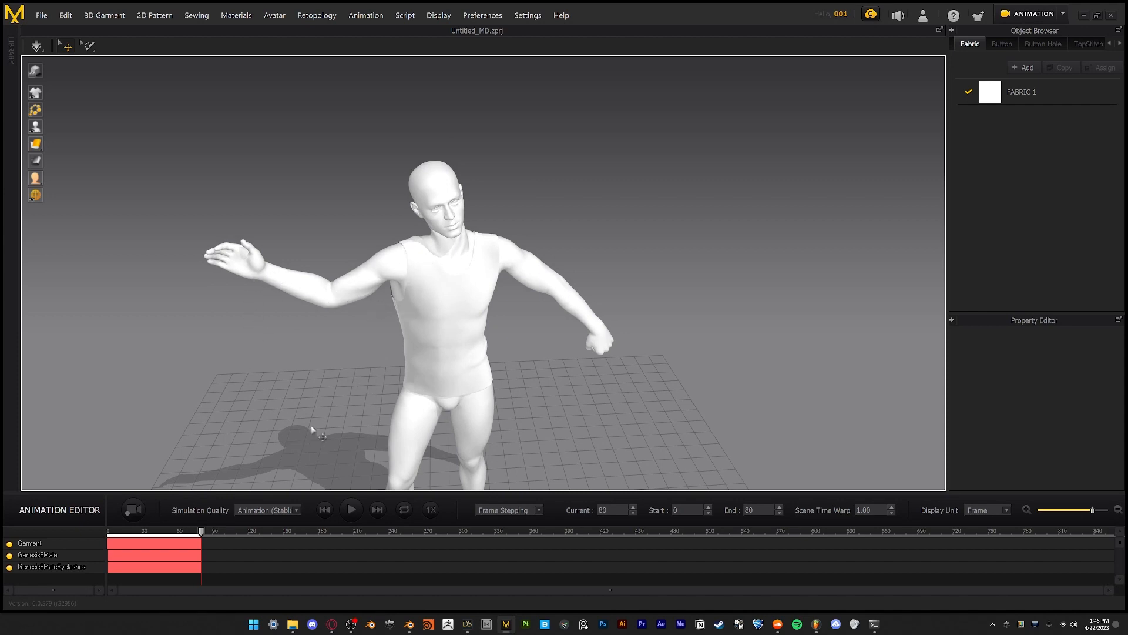
left_click(326, 509)
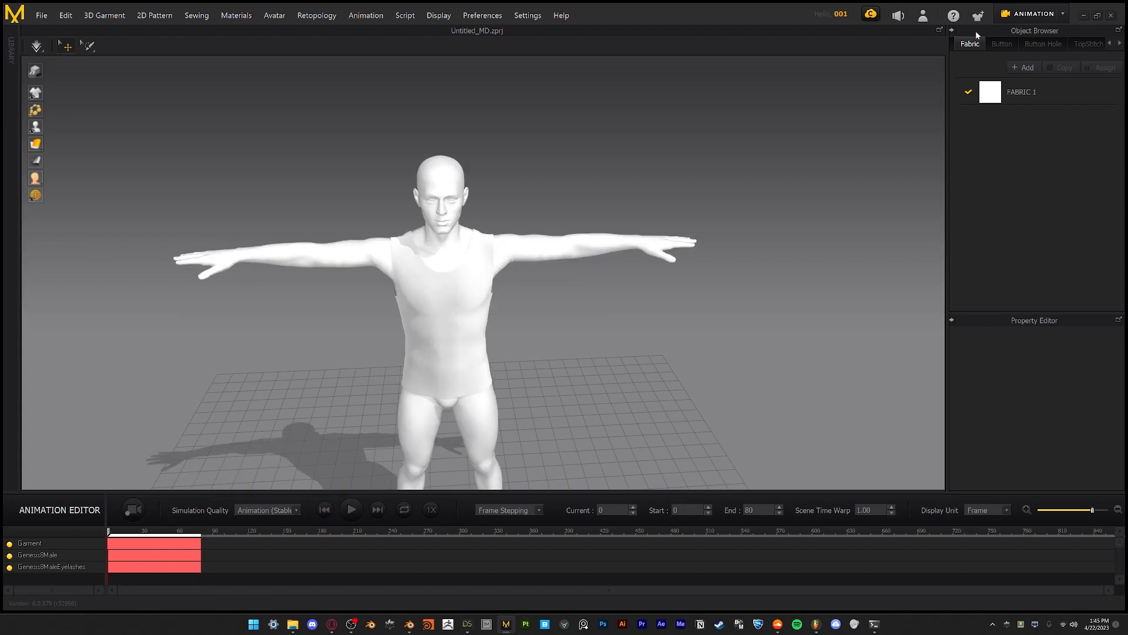
left_click(1014, 20)
left_click(1026, 29)
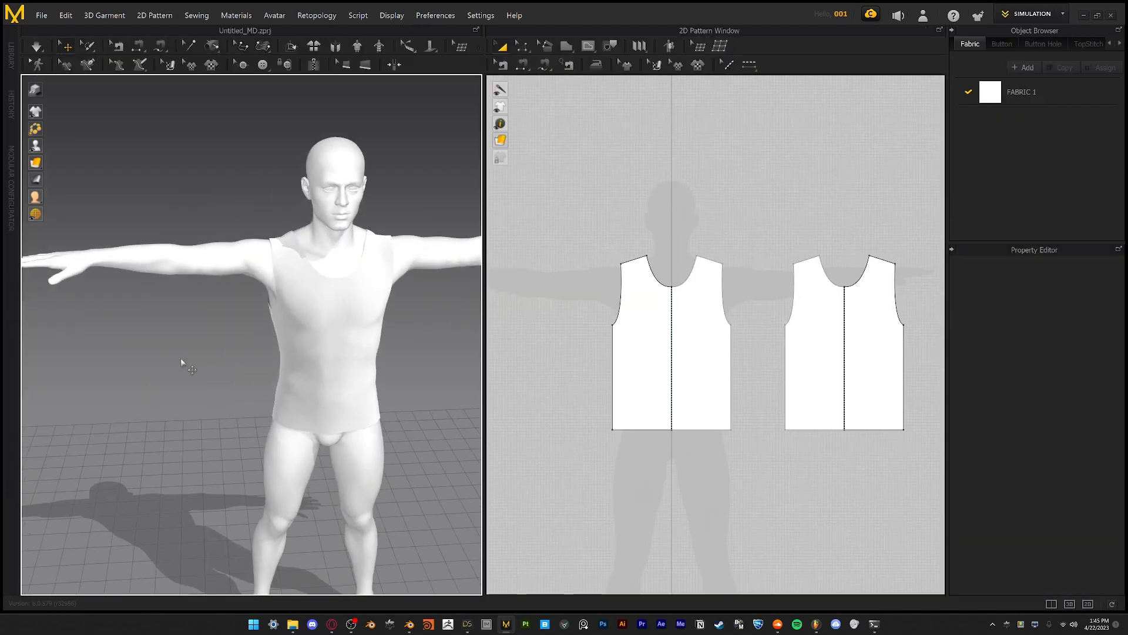
Draw a square sleeve pattern about 425 mm wide beside the front panel, next to the avatar's right arm
right_click_drag(182, 363, 252, 406)
mouse_move(648, 330)
middle_mouse_down()
mouse_move(680, 317)
mouse_move(766, 395)
mouse_move(649, 335)
middle_mouse_up()
scroll(680, 317, "up", 3)
key("z")
left_click(729, 345)
left_click(637, 319)
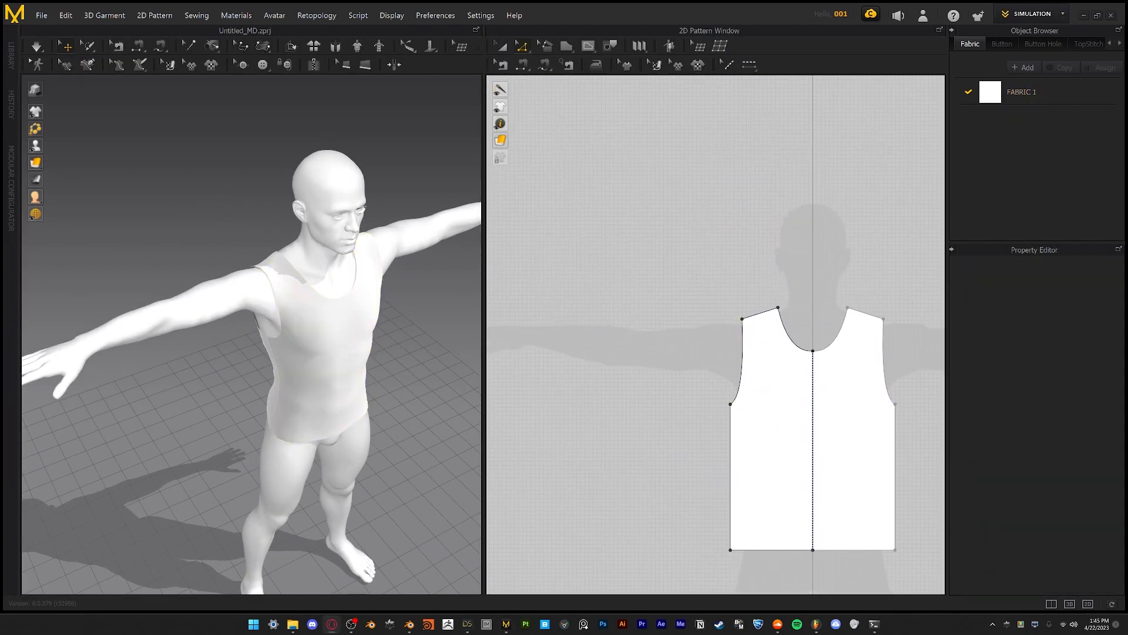
key("s")
left_click(574, 211)
key("Return")
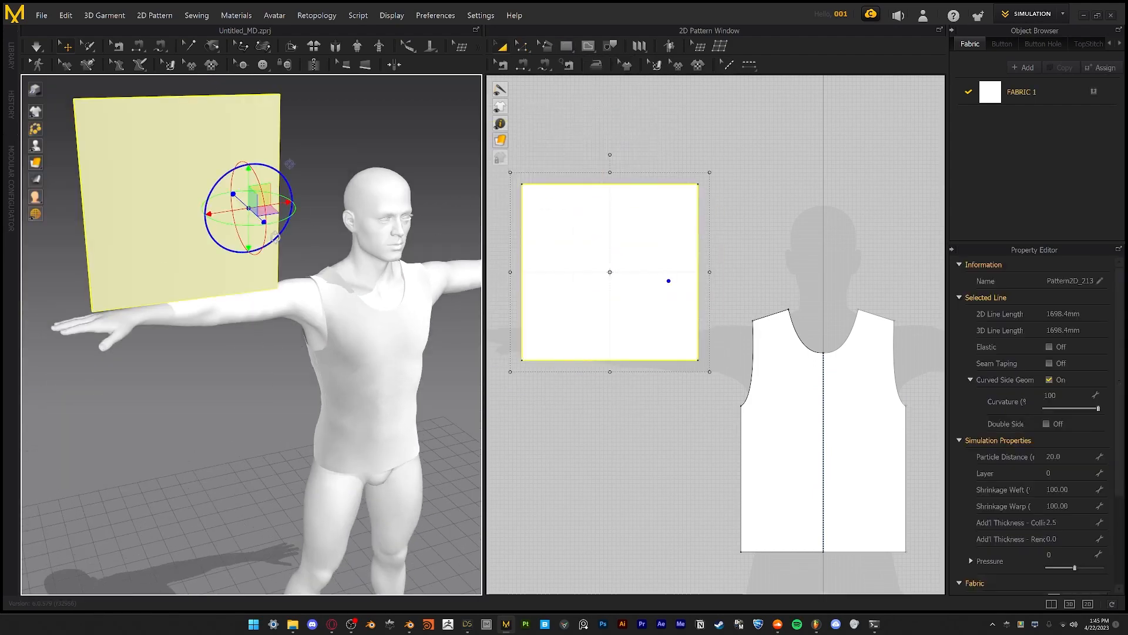
Position the square sleeve piece around the avatar's outstretched right arm in the 3D view
left_click_drag(266, 229, 258, 176)
right_click_drag(258, 177, 327, 264)
left_click_drag(327, 264, 327, 307)
scroll(327, 329, "up", 2)
right_click_drag(327, 329, 327, 355)
left_click(289, 294)
Sew the halves of the sleeve's inner edge to the front and back armholes and simulate the sleeve onto the arm
middle_click_drag(810, 288, 788, 291)
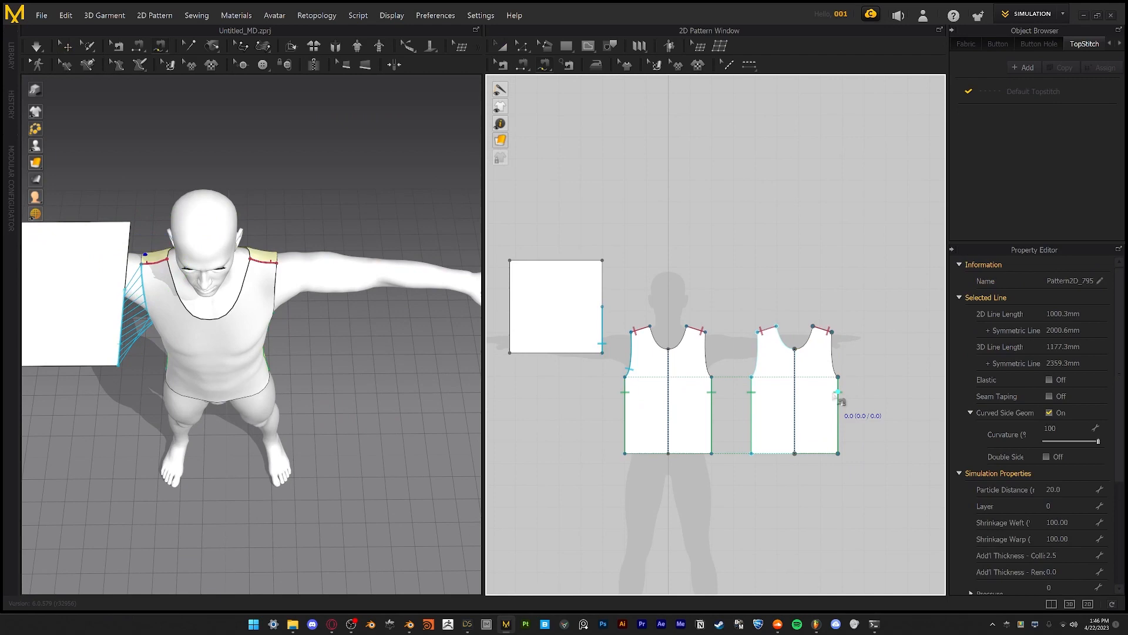
left_click(602, 306)
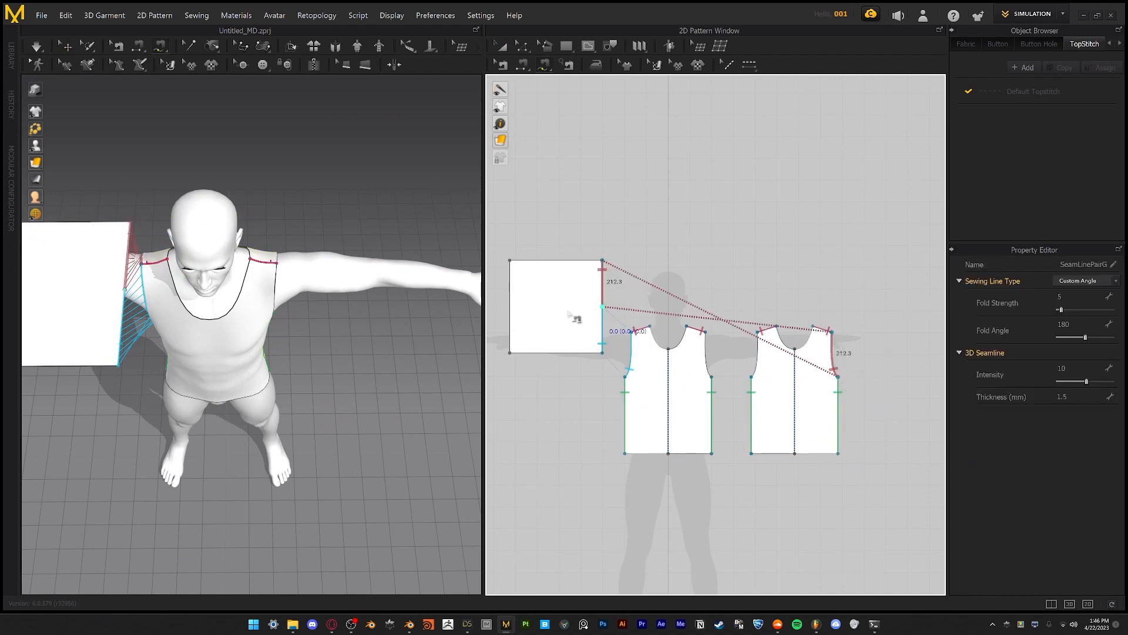
key("space")
right_click_drag(302, 196, 241, 263)
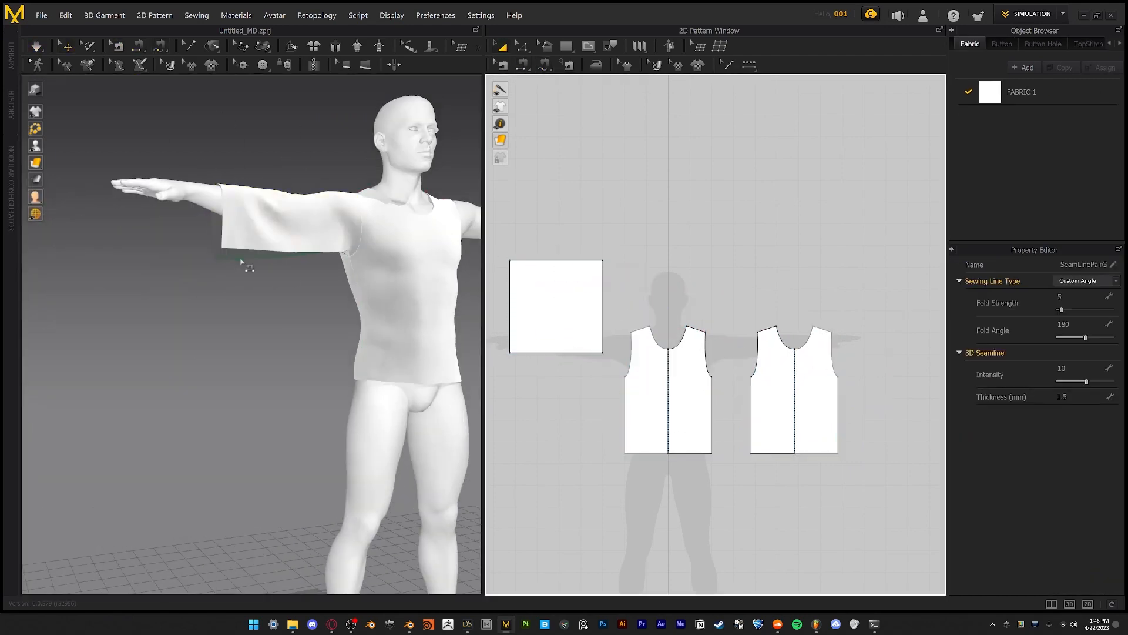
Taper the sleeve by shortening its cuff edge to about 284 mm, keeping the shoulder edge at full width
left_click(590, 306)
left_click_drag(590, 352, 590, 337)
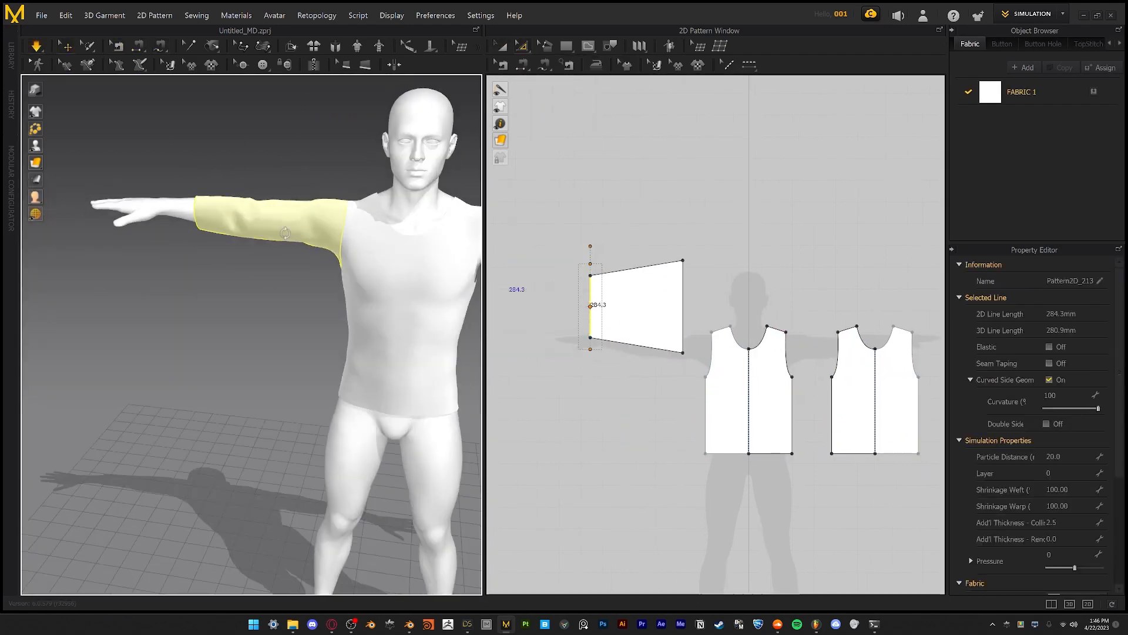
left_click(546, 294)
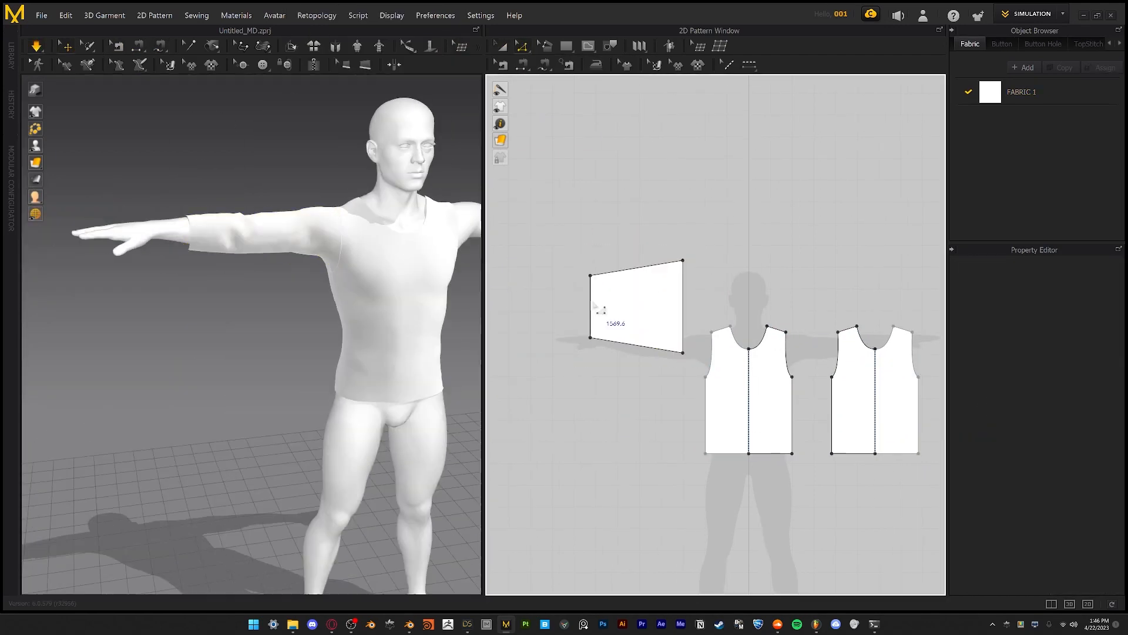
Add a mirrored copy of the sleeve for the left arm, move it onto the arm, sew it to the armholes and simulate
left_click(595, 306)
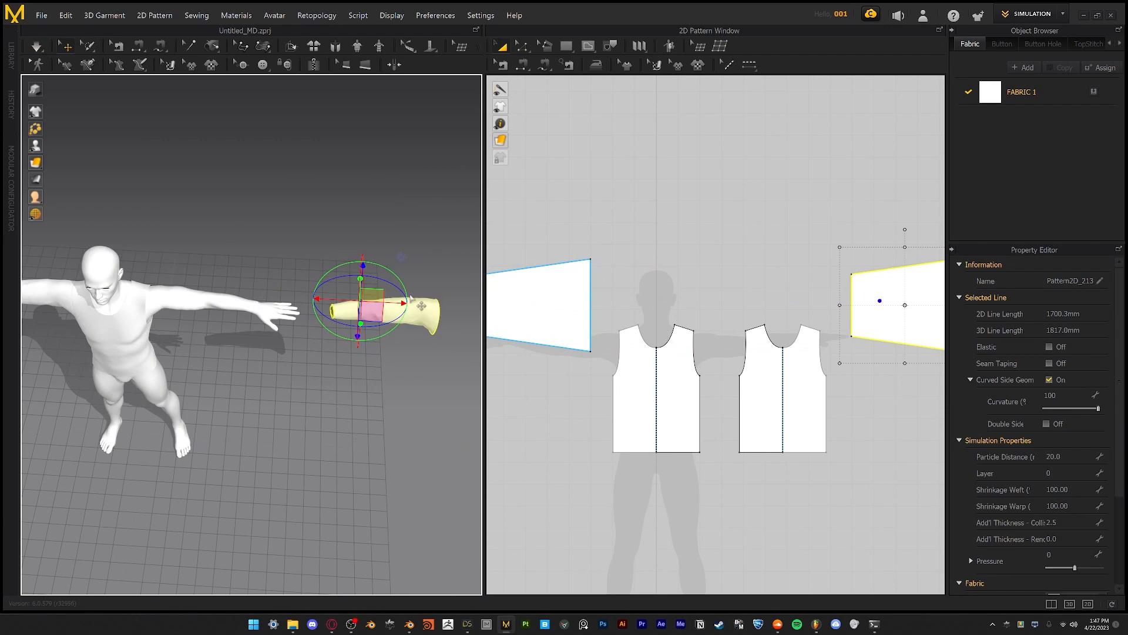
left_click_drag(378, 312, 198, 302)
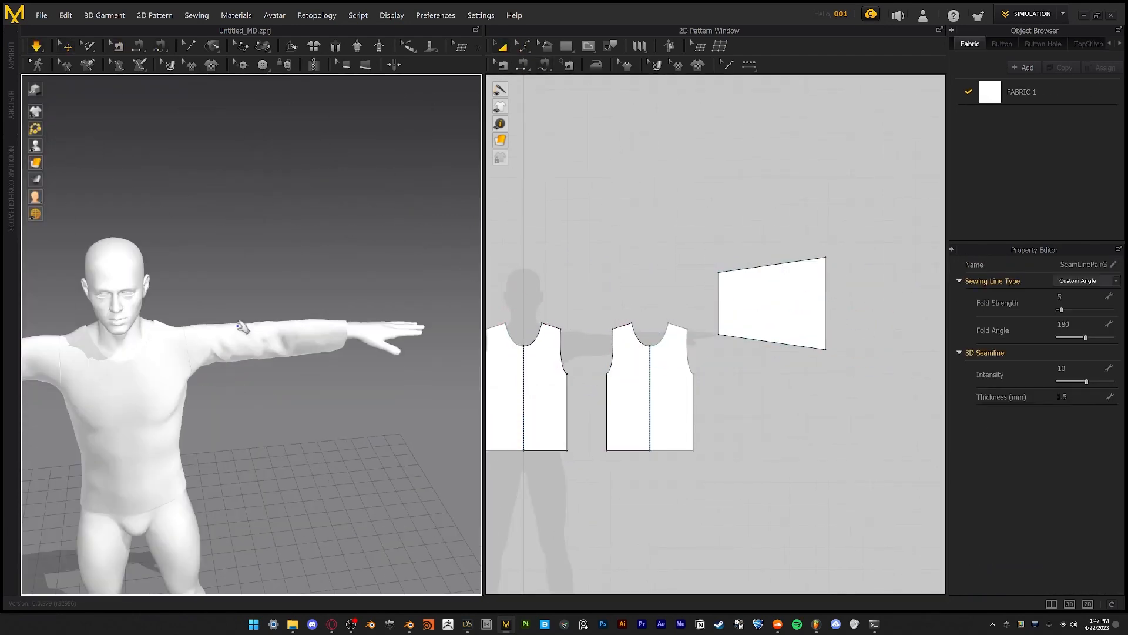
scroll(243, 327, "down", 6)
left_click(504, 230)
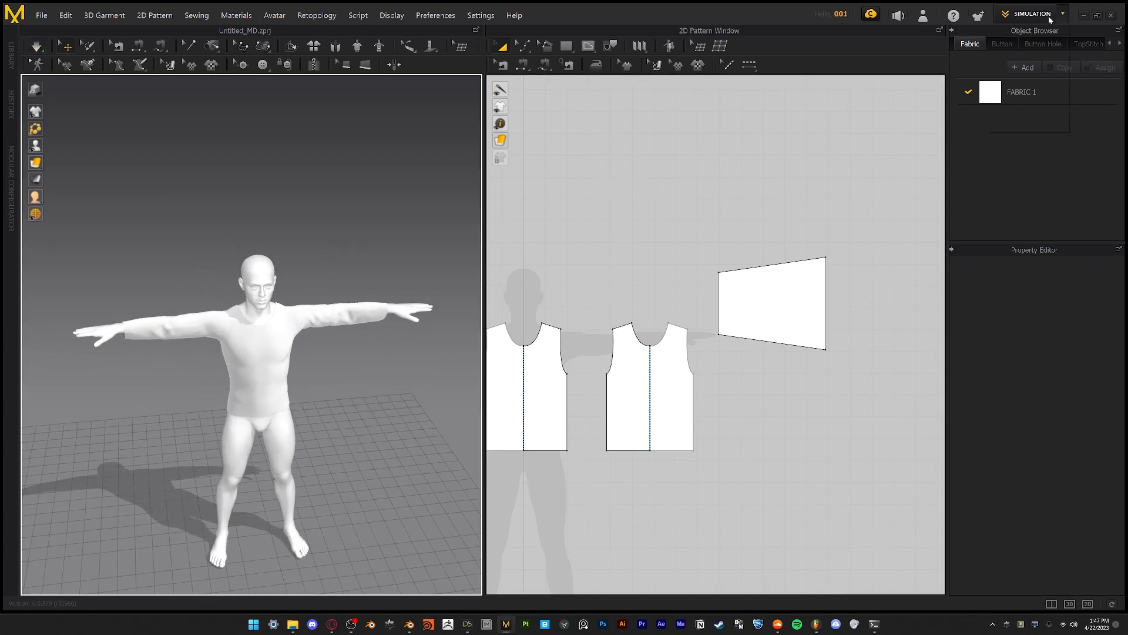
Record the long-sleeved top's simulation over the full animation in the Animation workspace and inspect the sleeves in the final pose
left_click(1028, 59)
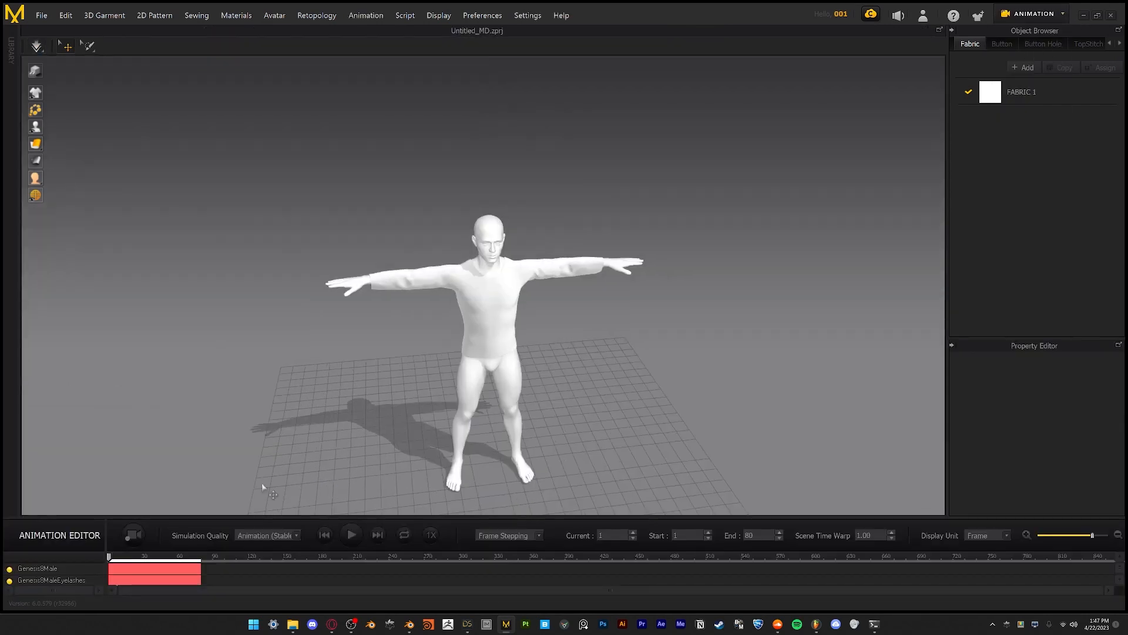
left_click(133, 534)
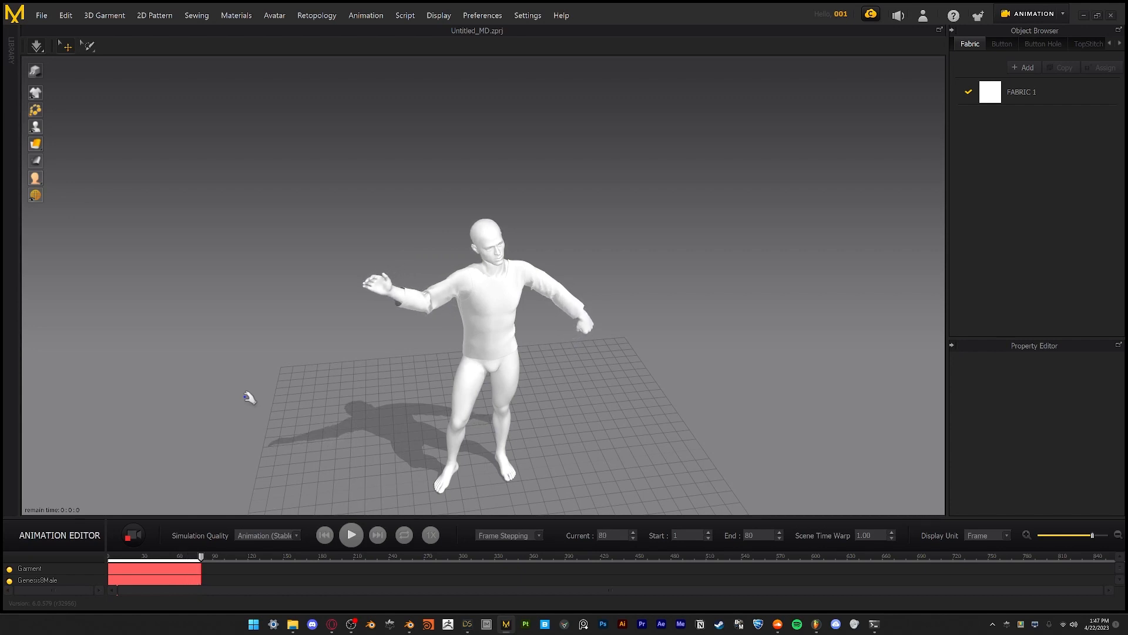
scroll(560, 266, "up", 5)
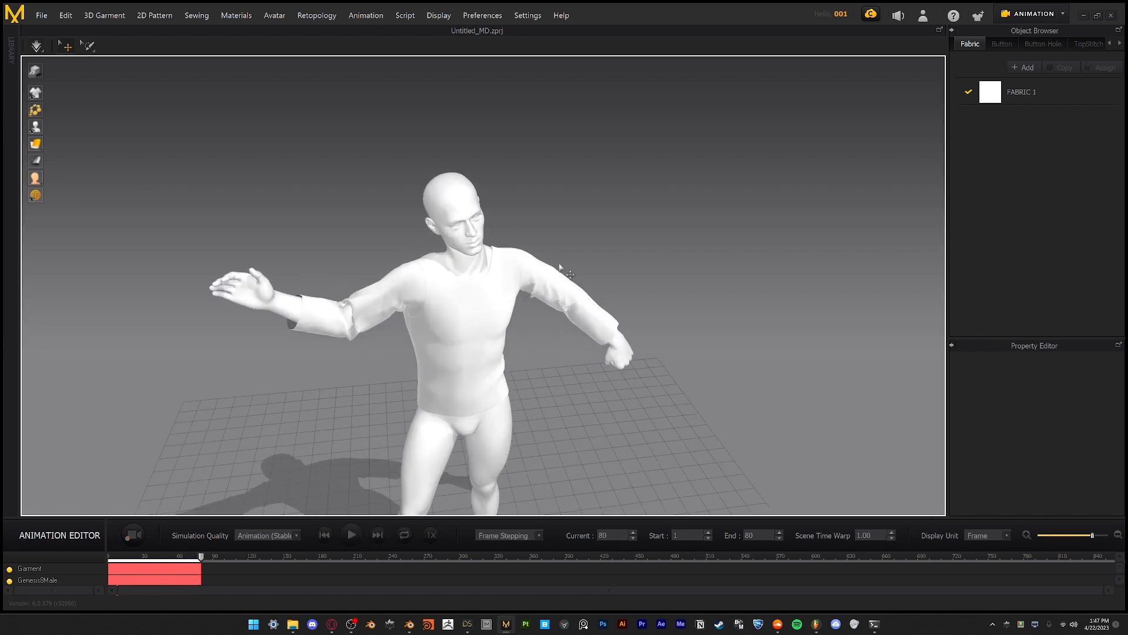
left_click(578, 282)
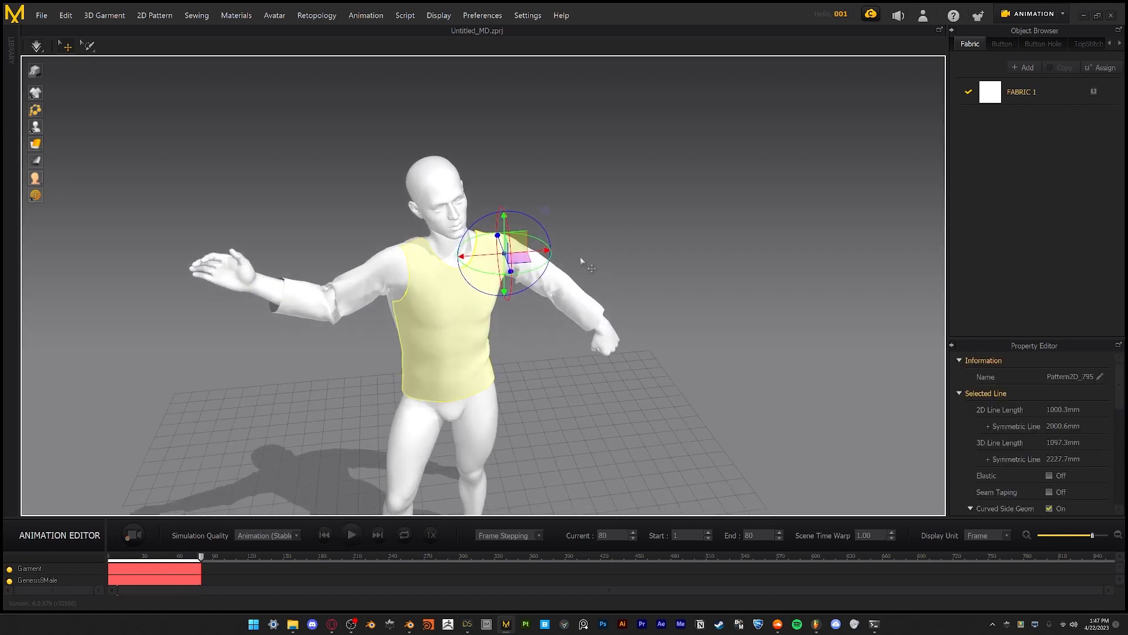
Switch back to the Simulation workspace and select all four pattern pieces in the pattern layout
left_click(1032, 16)
left_click(1027, 36)
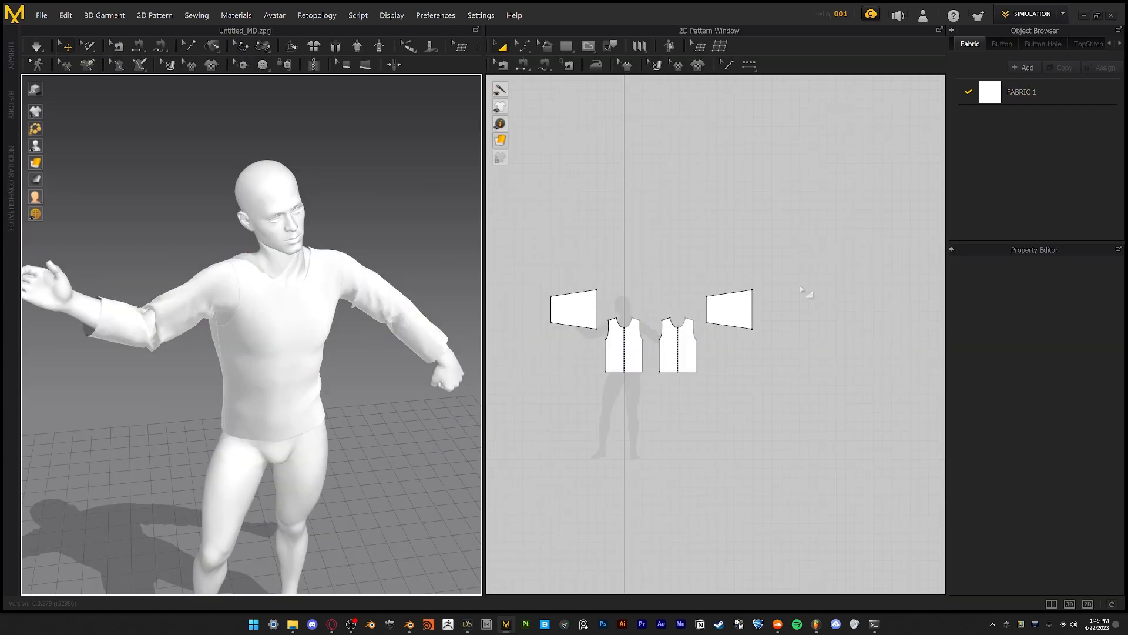
left_click_drag(829, 219, 513, 404)
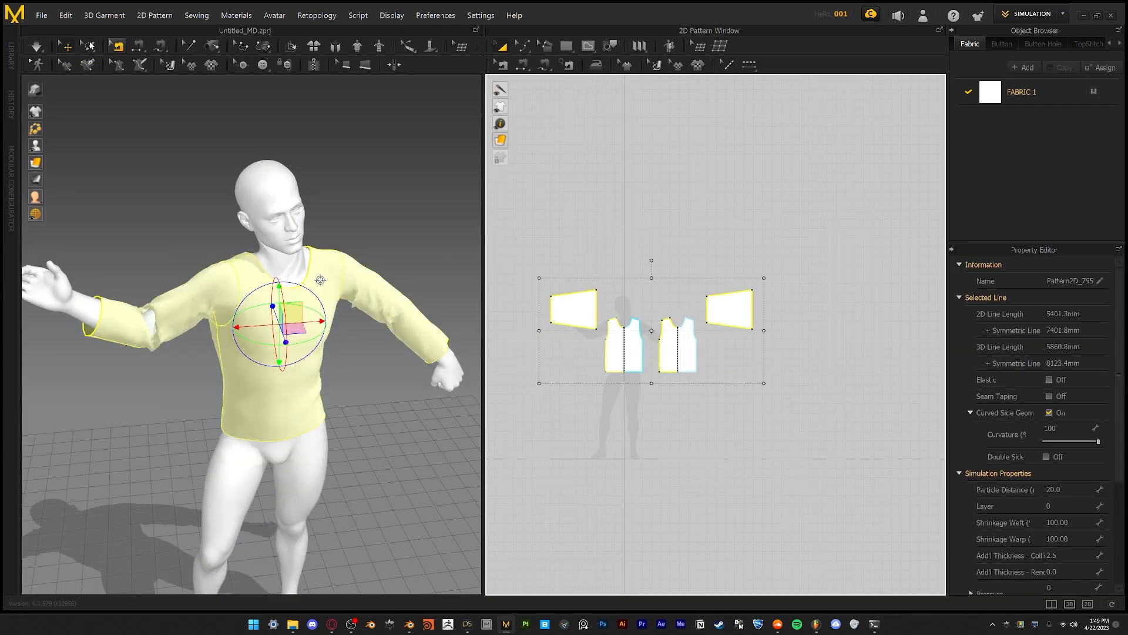
Export the garment to the Desktop as an Alembic (OGAWA) file named dude_clothes, using Weld, Thin, 30 FPS and the entire animation region
left_click(34, 17)
mouse_move(76, 138)
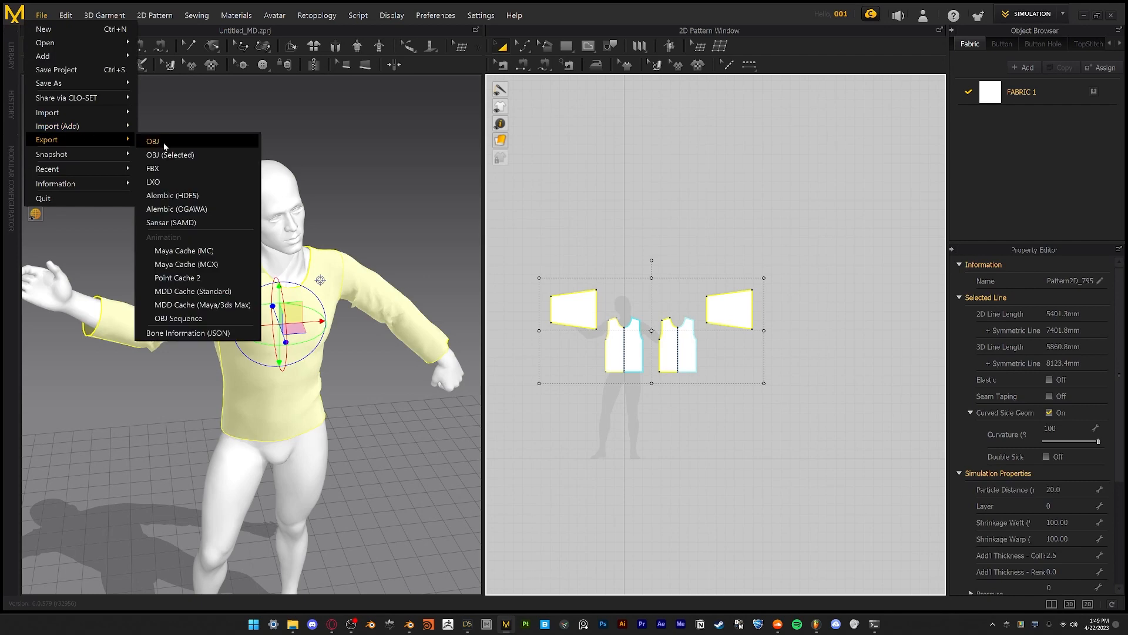
left_click(195, 209)
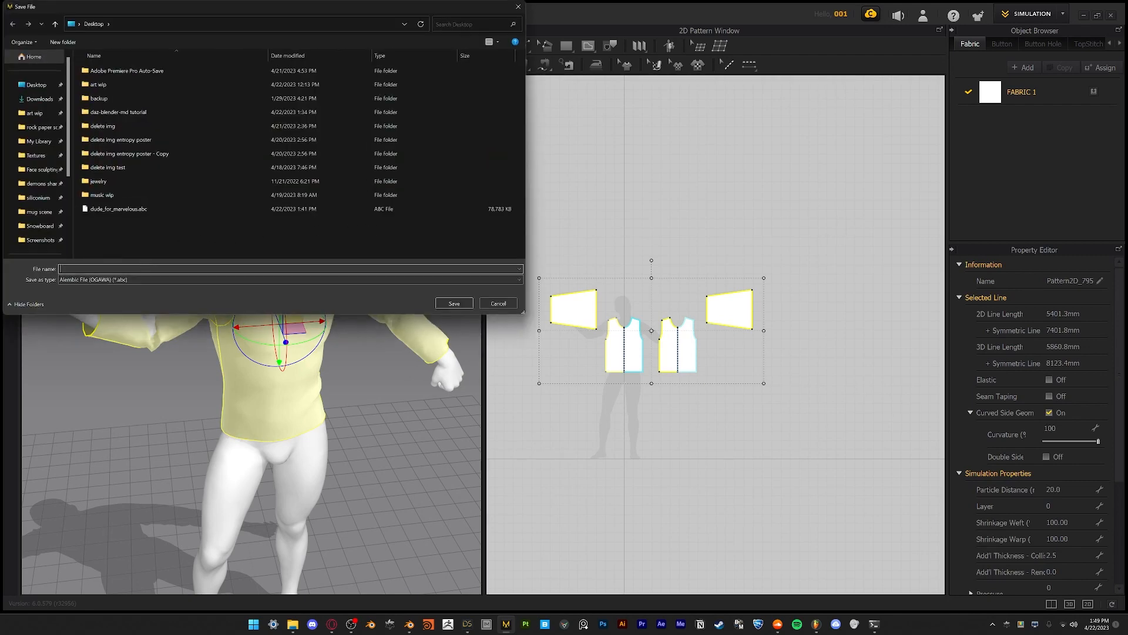
type("dude_")
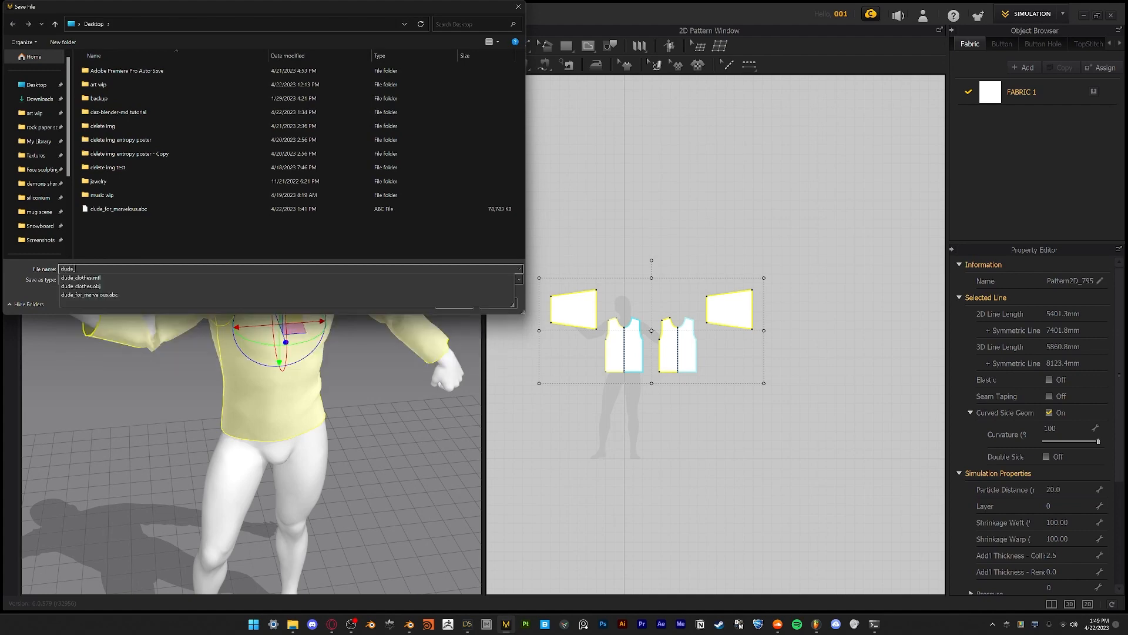
type("clothes")
key("Return")
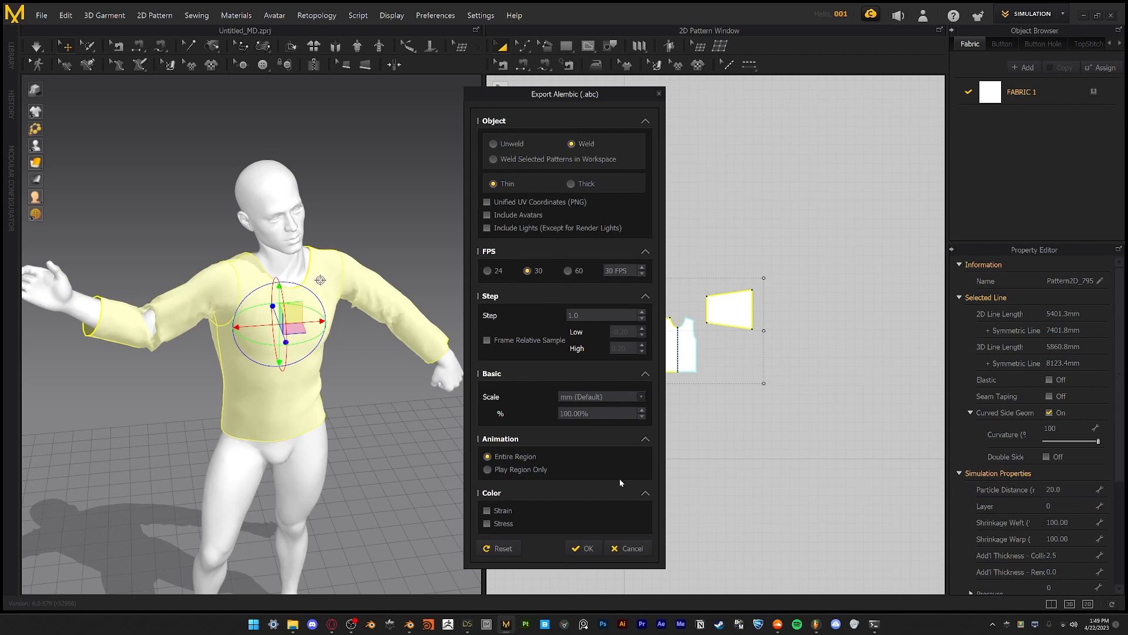
left_click(596, 547)
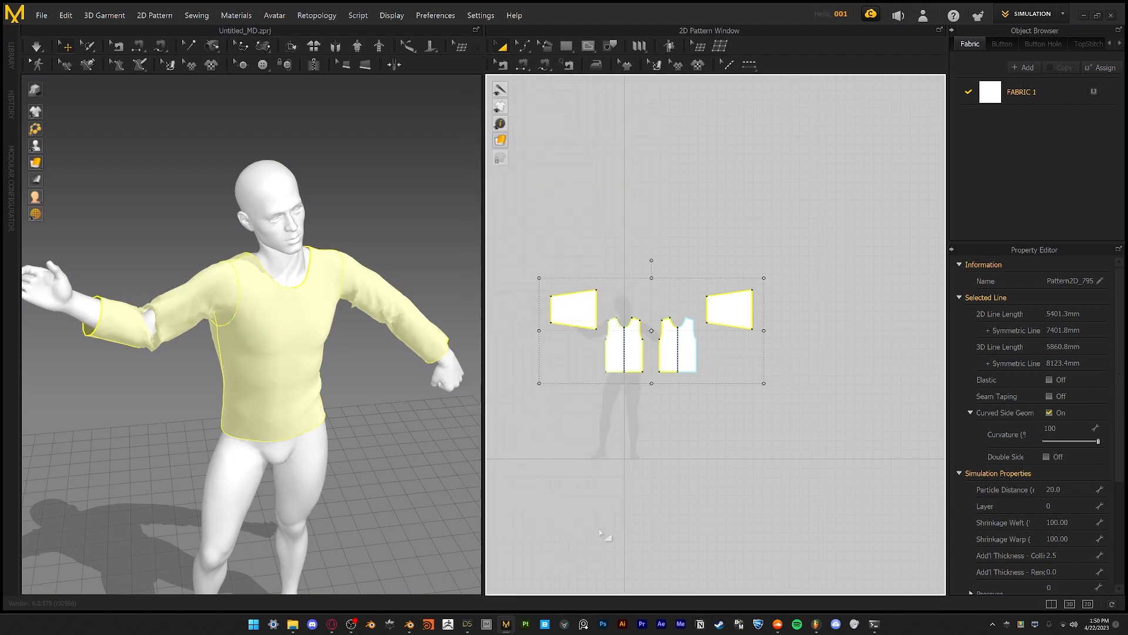
Switch to Blender and import the dude_clothes.abc Alembic file from the Desktop
left_click(409, 624)
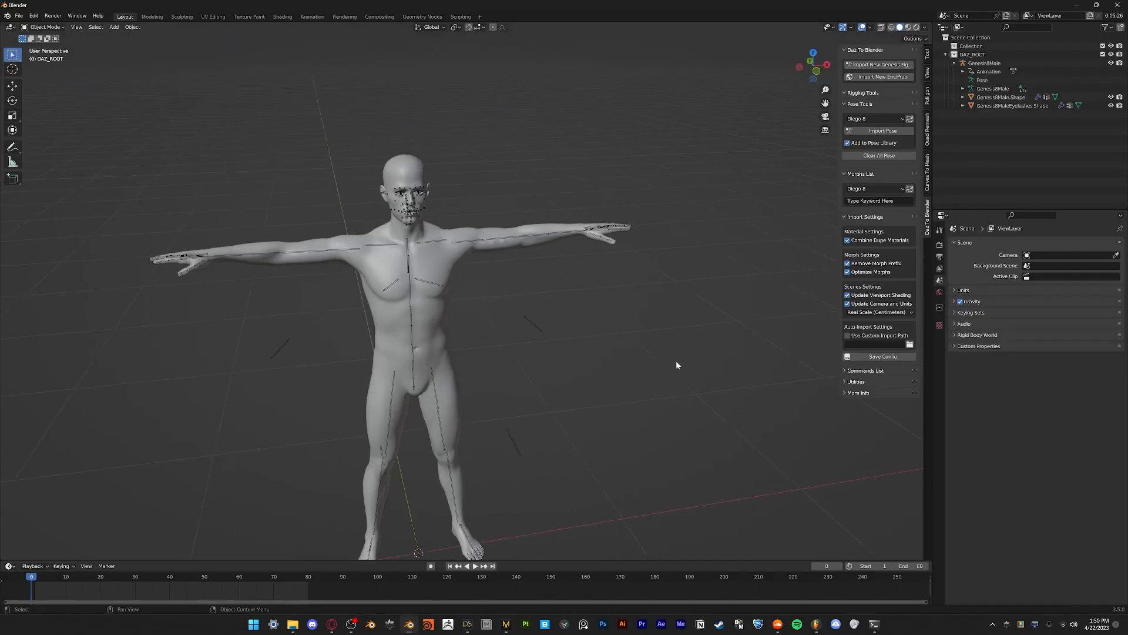
left_click(19, 15)
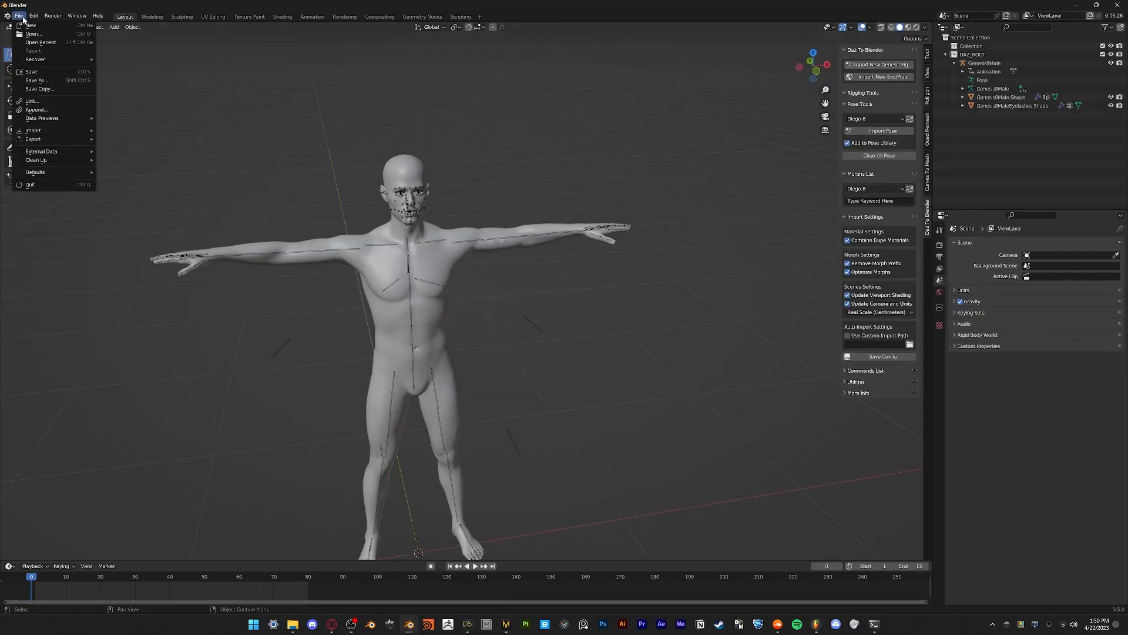
left_click(148, 142)
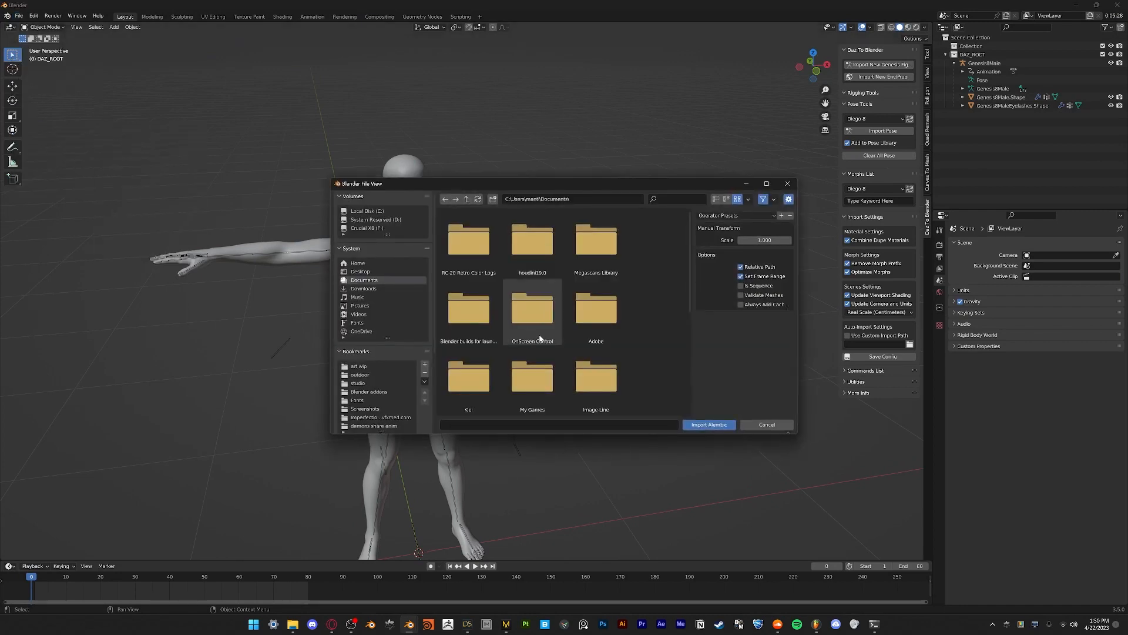
left_click(392, 272)
scroll(560, 327, "down", 2)
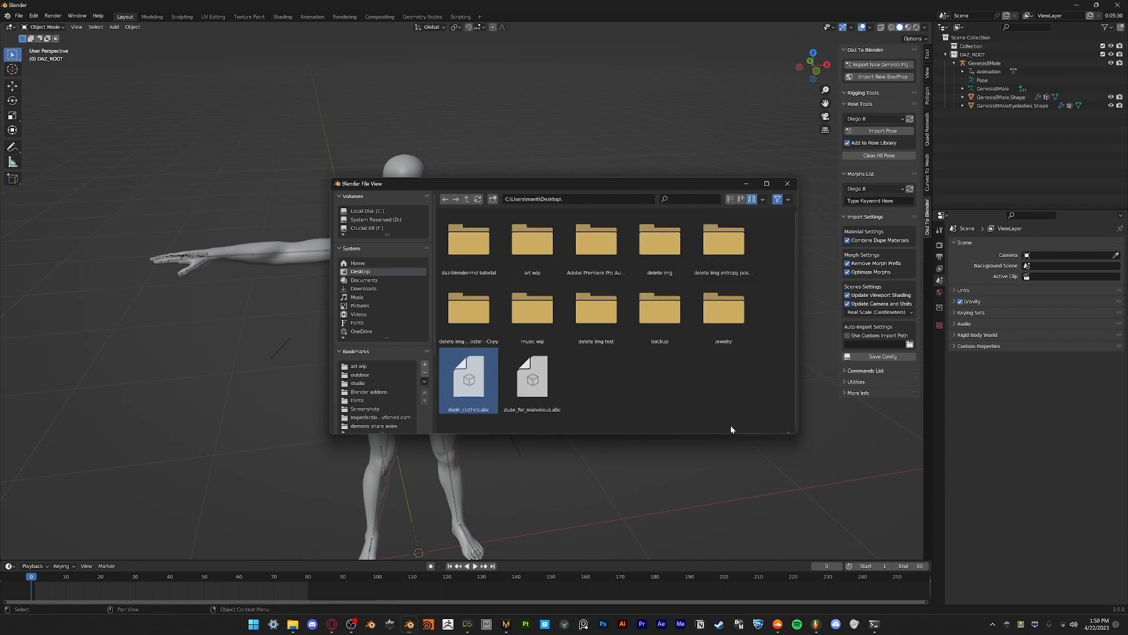
left_click(731, 425)
Select the imported cloth_parent object and scale it by 0.001 on all axes to match the character
scroll(633, 320, "down", 5)
scroll(622, 311, "up", 3)
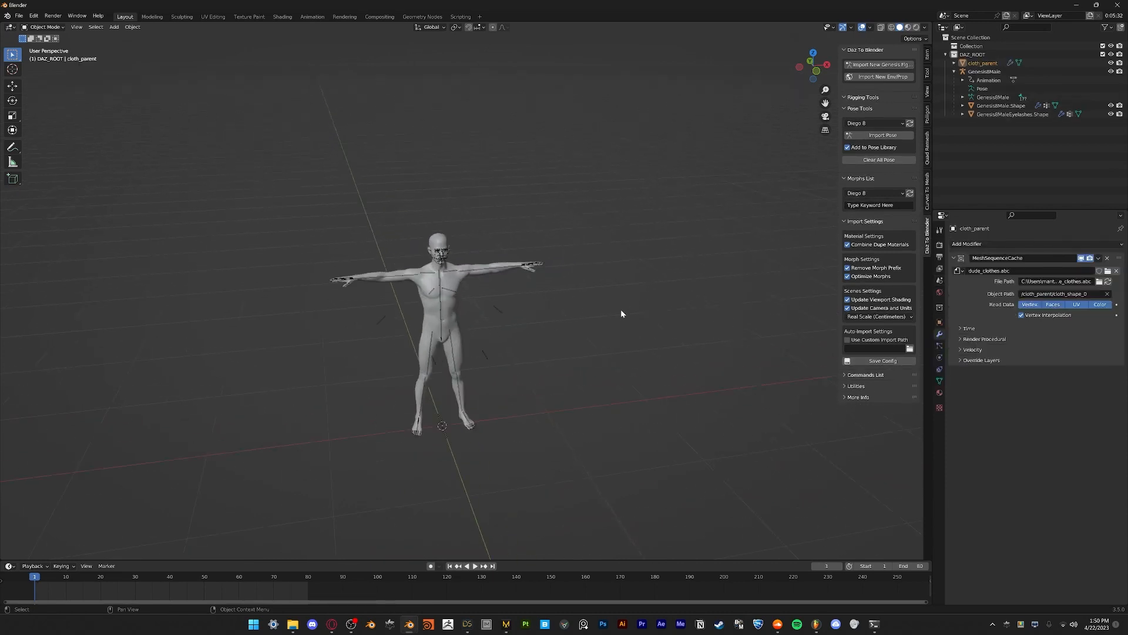
left_click(982, 63)
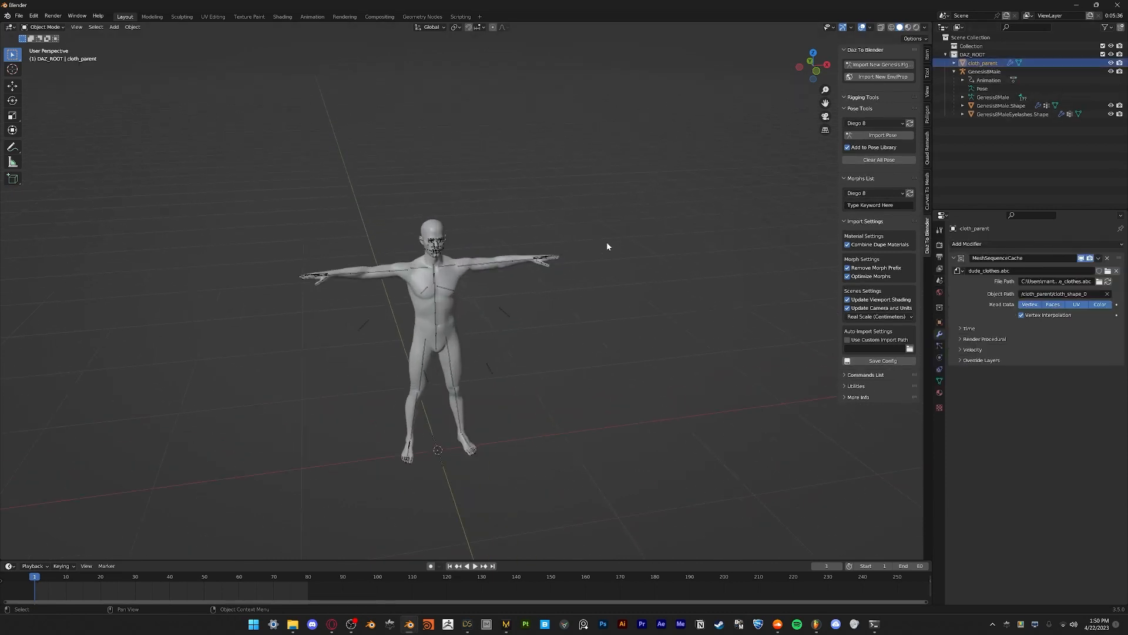
scroll(600, 249, "down", 8)
scroll(557, 305, "up", 7)
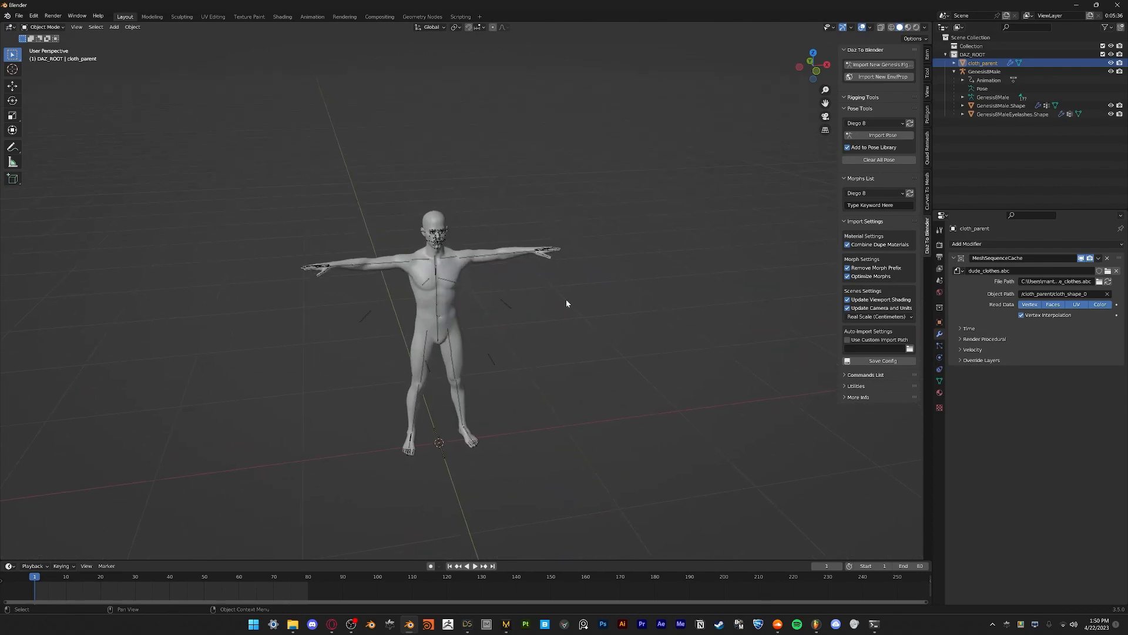
key("s")
left_click(566, 299)
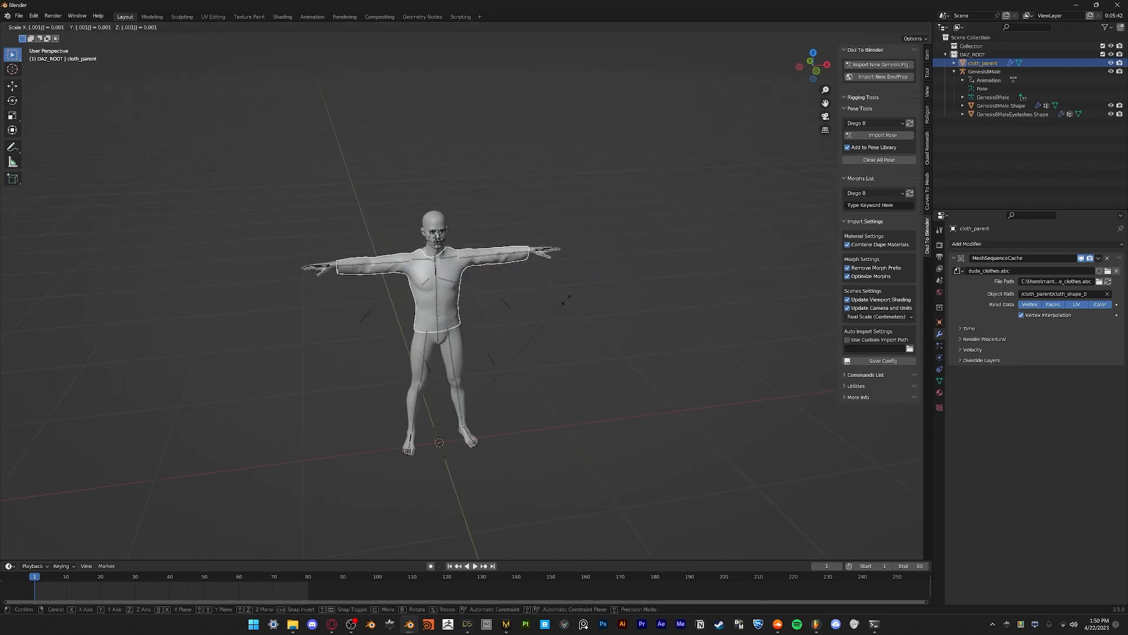
scroll(543, 297, "up", 3)
scroll(538, 305, "up", 2)
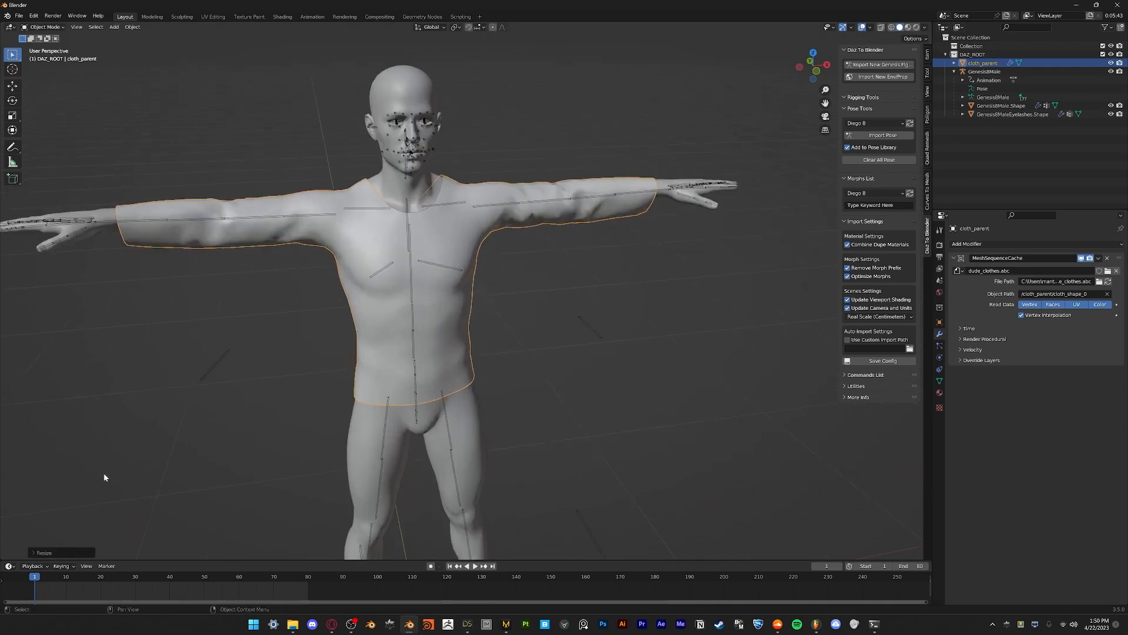
Play and scrub the animation to check how the garment follows the body, and return to frame 0
scroll(196, 456, "down", 2)
key("space")
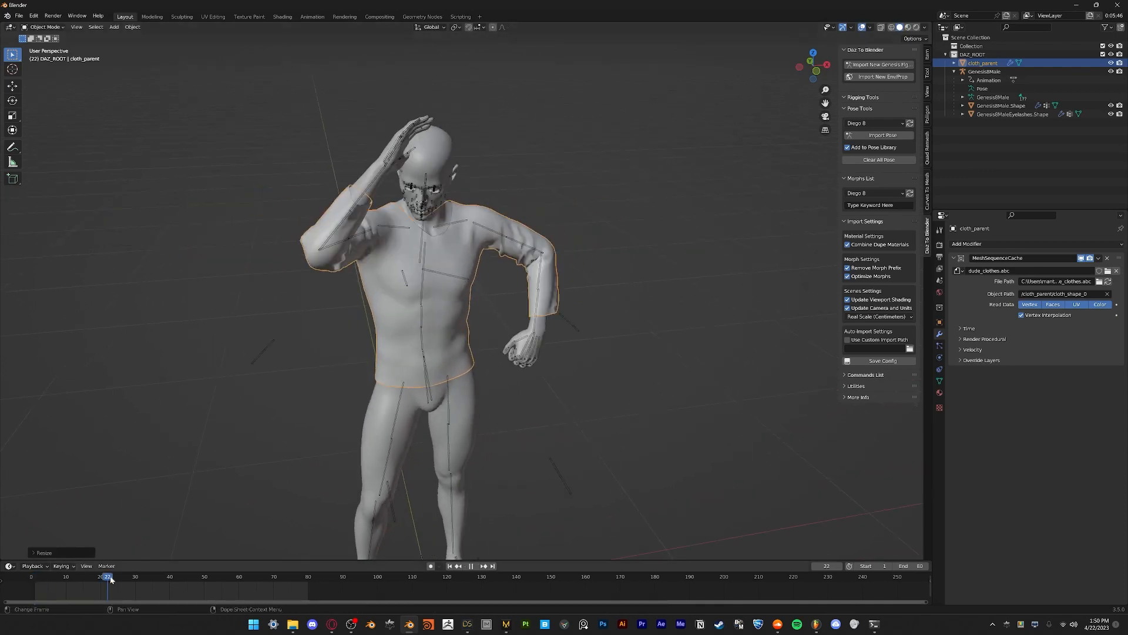
left_click_drag(268, 574, 15, 588)
key("space")
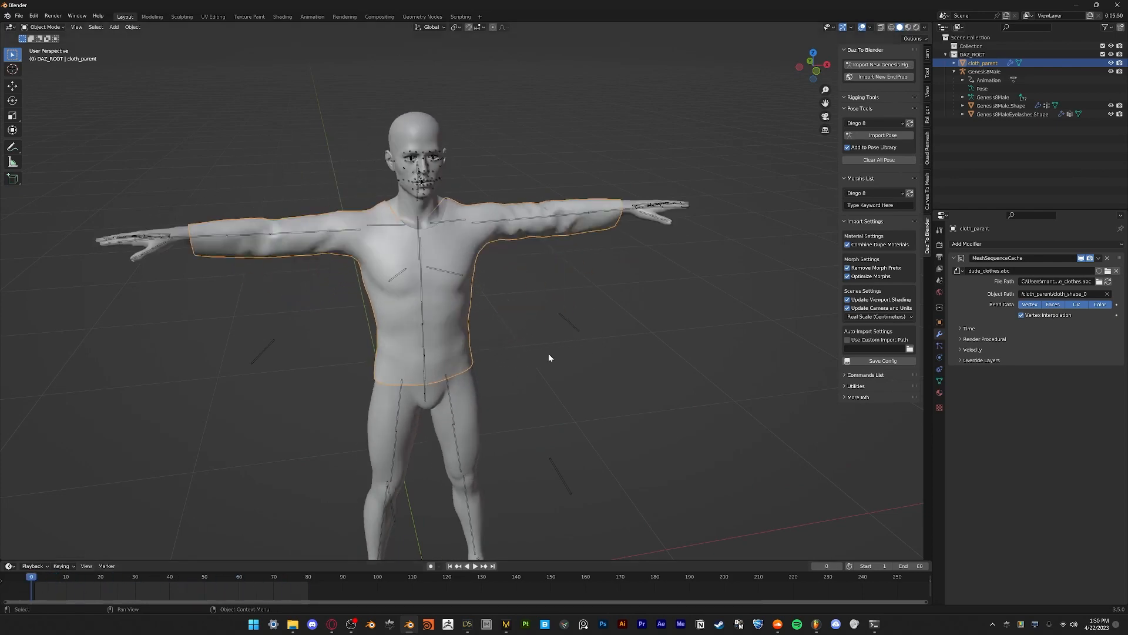
Deselect the garment and scrub the timeline to frame 73 to examine the sleeves on the bent arms
left_click(548, 354)
middle_click_drag(569, 363, 580, 381, "shift")
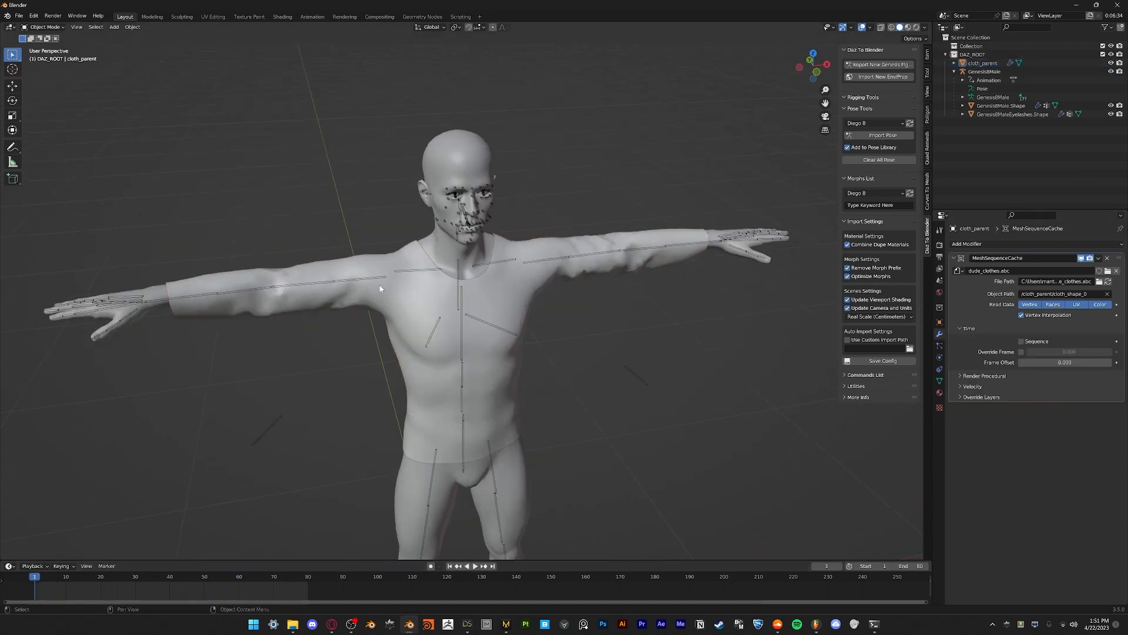
middle_click_drag(513, 287, 503, 278, "shift")
mouse_move(821, 71)
left_mouse_down()
mouse_move(823, 135)
mouse_move(819, 79)
left_mouse_up()
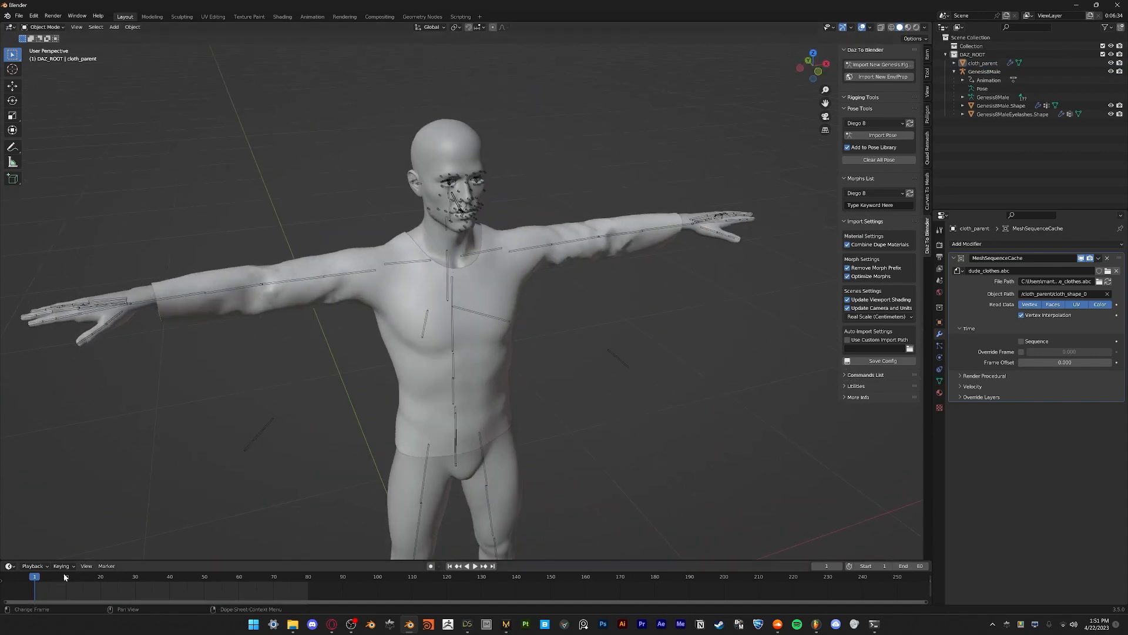
left_click_drag(65, 575, 284, 575)
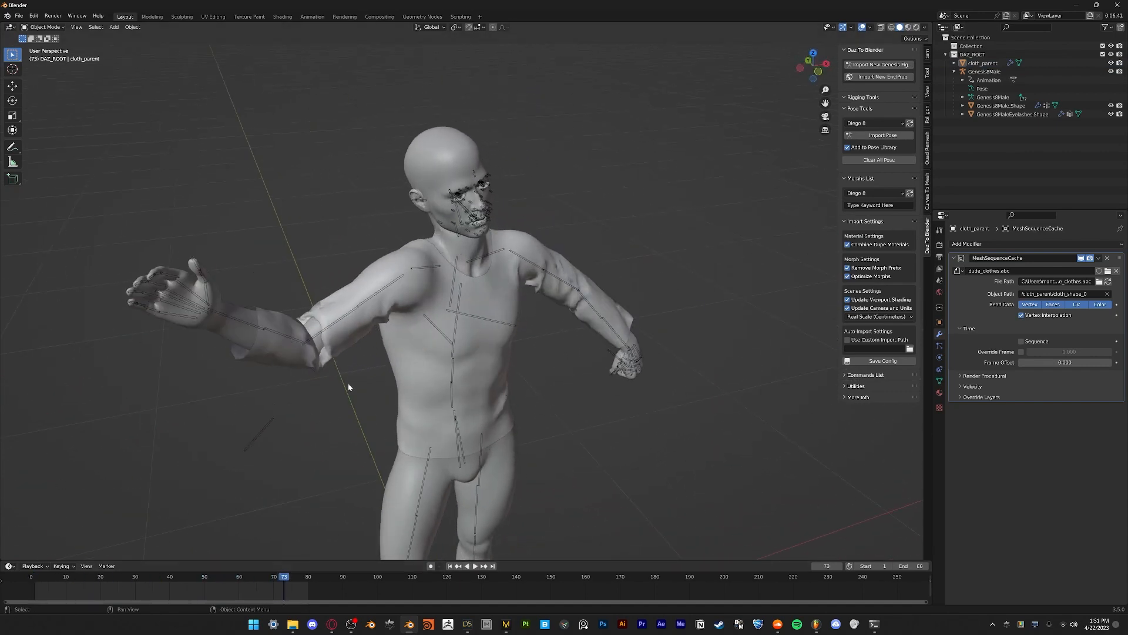